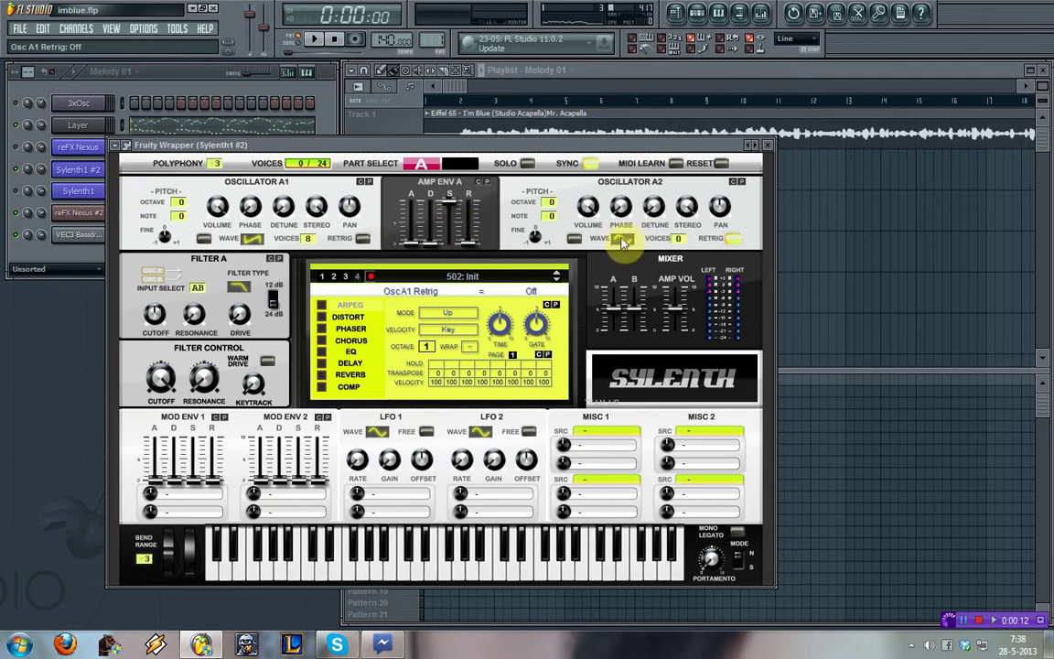
Set oscillator A2 to a saw wave with 8 voices, octave +1, retrig off and about 3.29 detune, and detune oscillator A1 to about 3.38
left_click(679, 240)
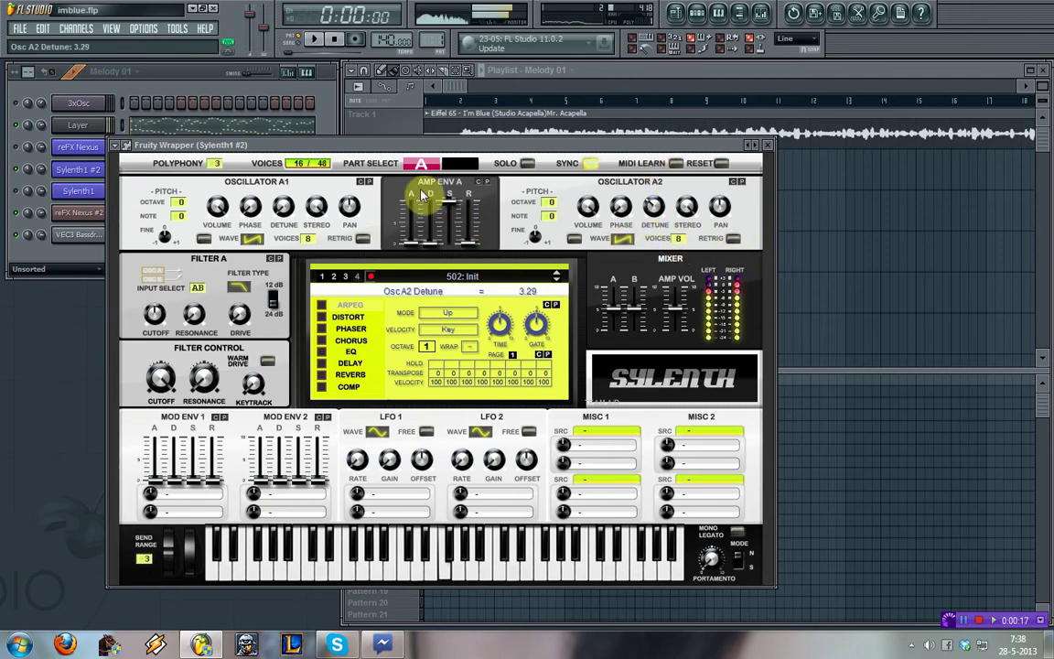
left_click_drag(283, 206, 302, 155)
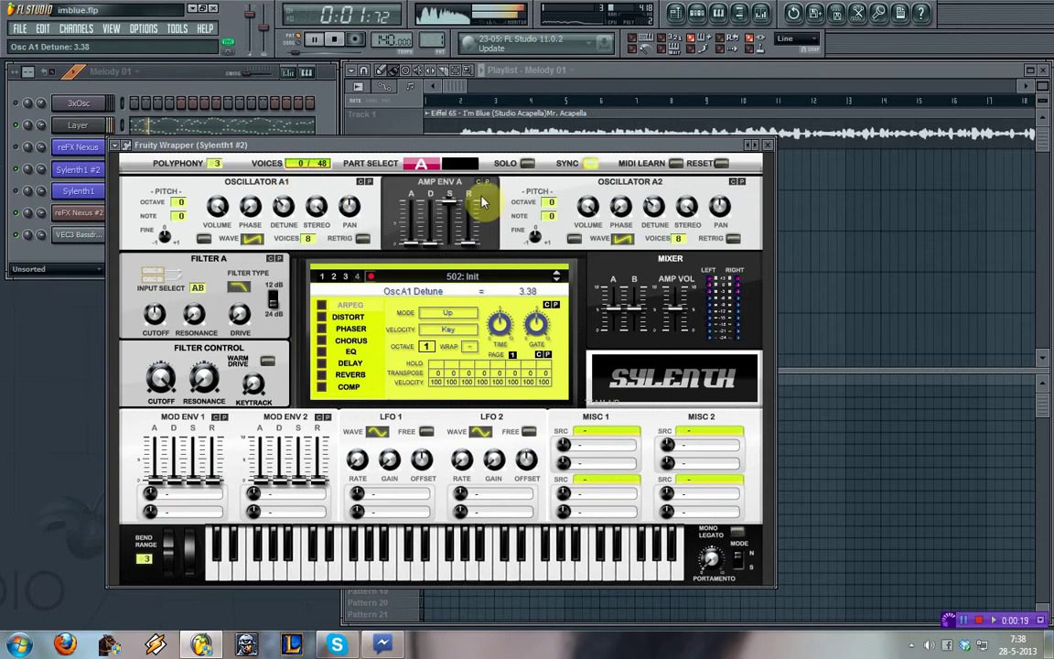
left_click_drag(545, 209, 489, 218)
In part B, set oscillator B1 to a saw wave with 8 voices, octave -1, retrig off and about 3.33 detune
left_click(421, 165)
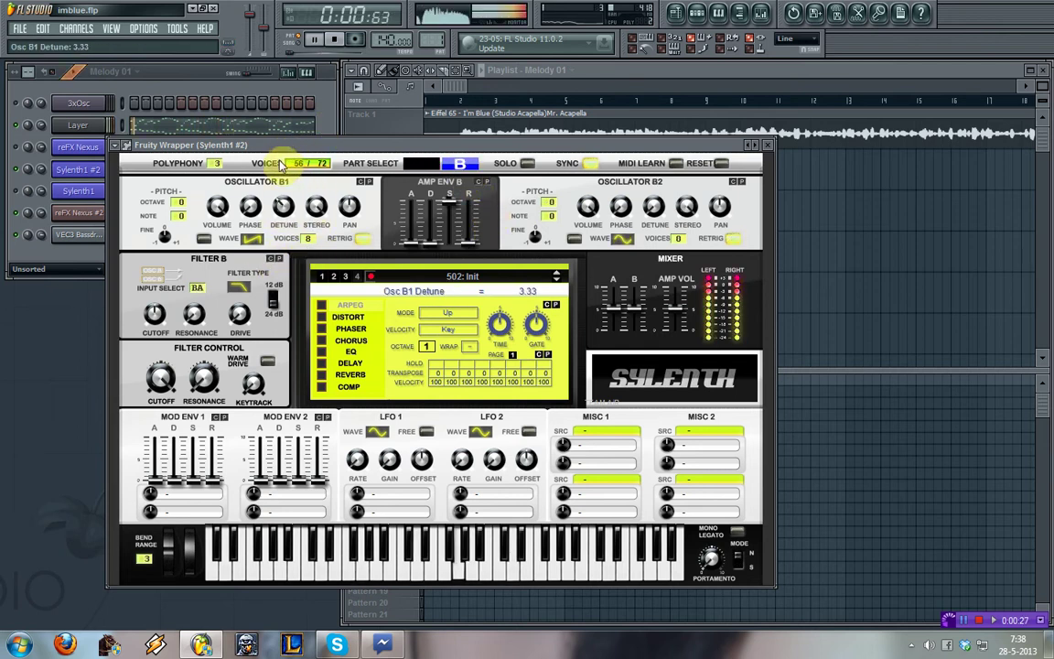
scroll(180, 205, "down", 1)
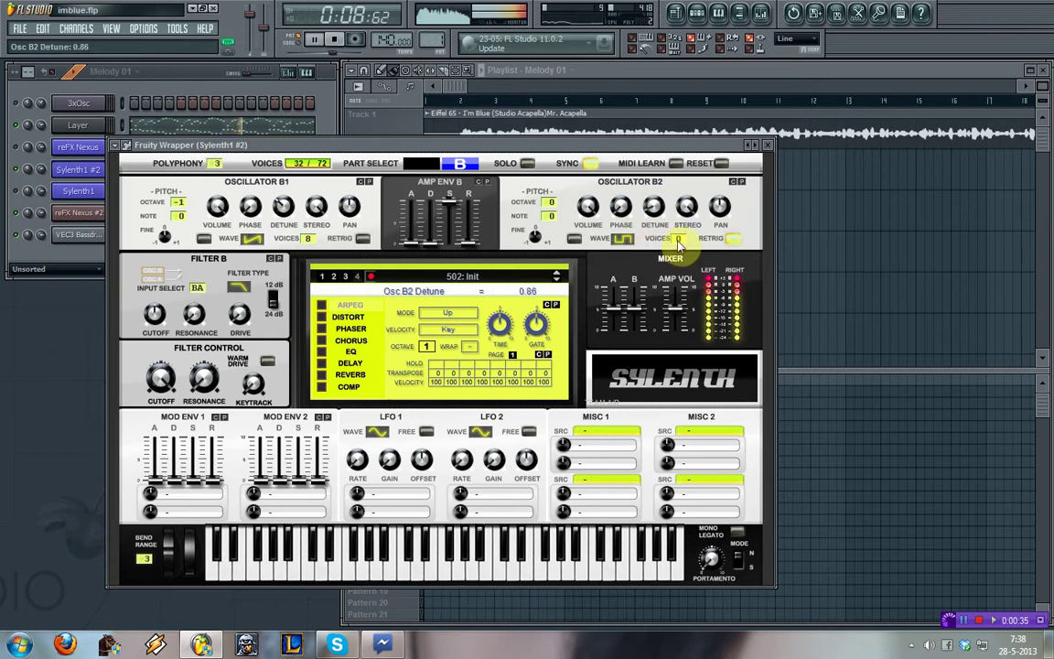
Give oscillator B2 8 voices, about 3.14 detune, retrig off and octave +1, and adjust its volume
scroll(678, 239, "up", 8)
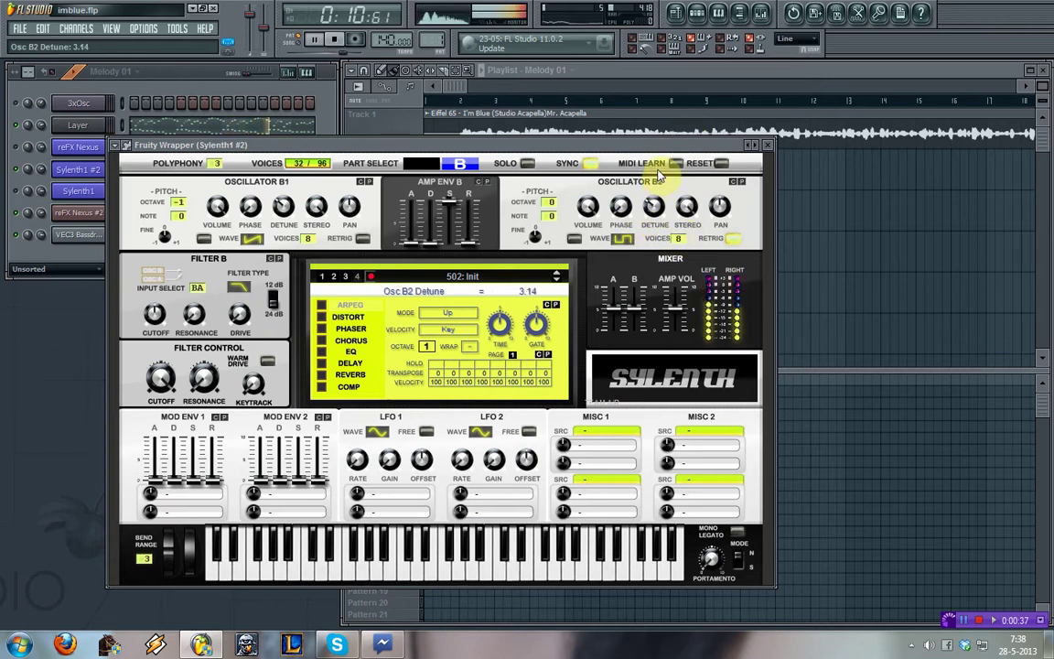
left_click(733, 238)
scroll(553, 203, "up", 2)
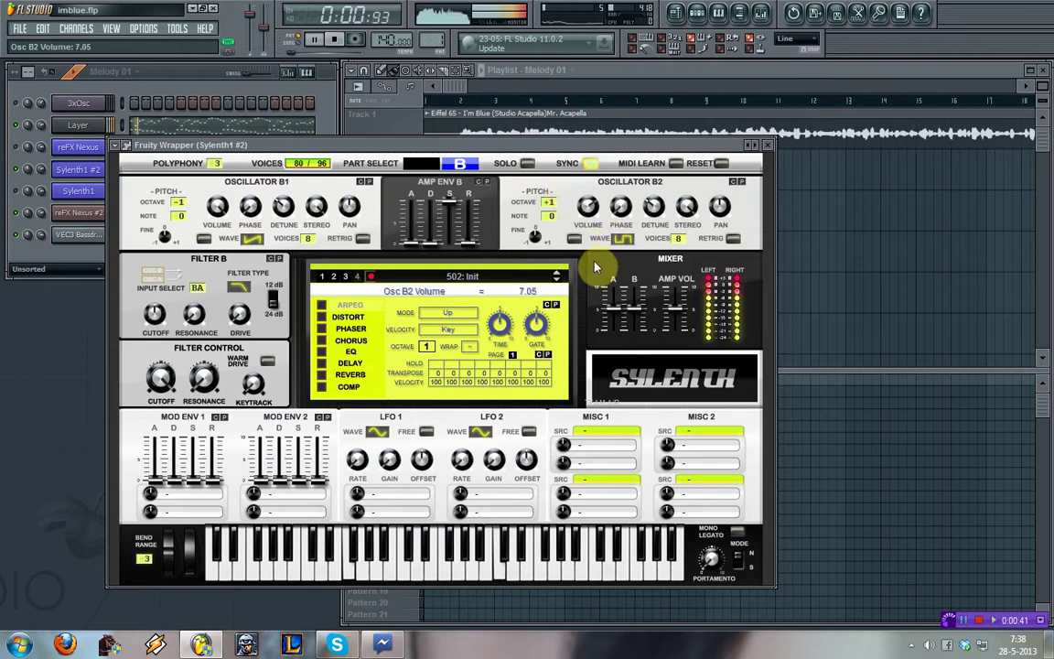
left_click_drag(595, 267, 603, 271)
Raise part B's amp envelope release to about 3.20 and adjust the Sylenth1 #2 channel volume
left_click_drag(468, 242, 477, 220)
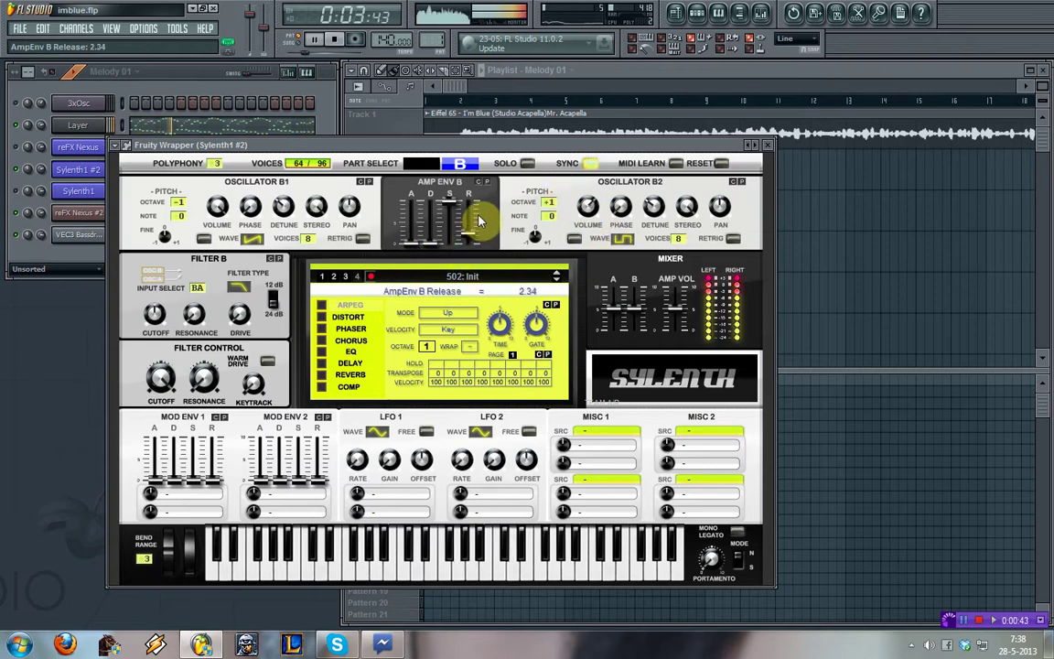
left_click(41, 169)
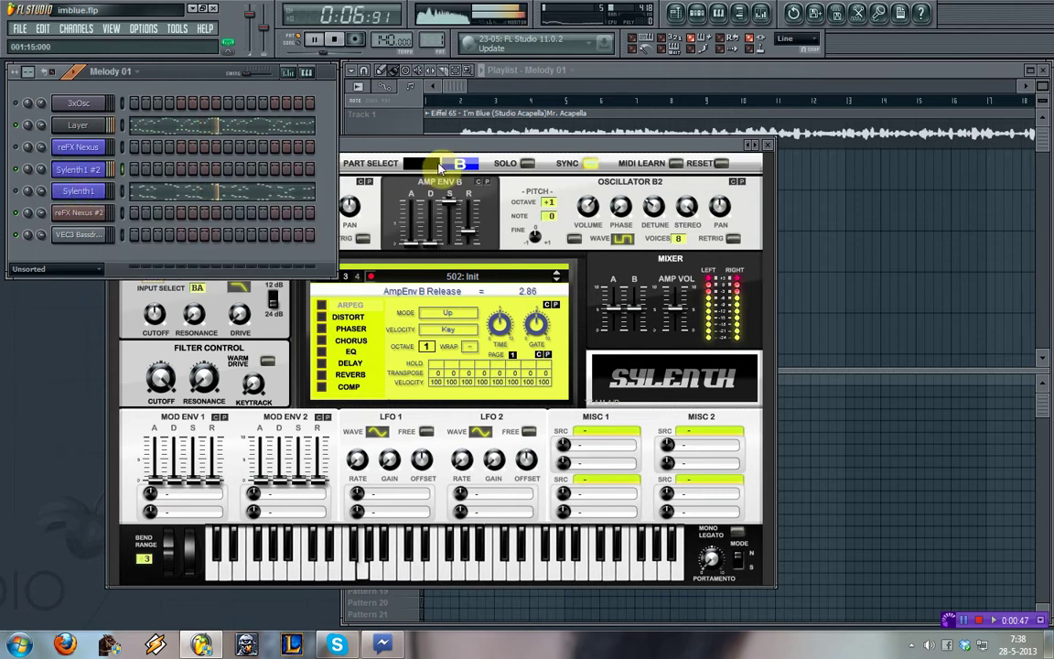
left_click(421, 197)
Raise part A's amp envelope release to match part B and turn on the EQ effect
left_click(421, 163)
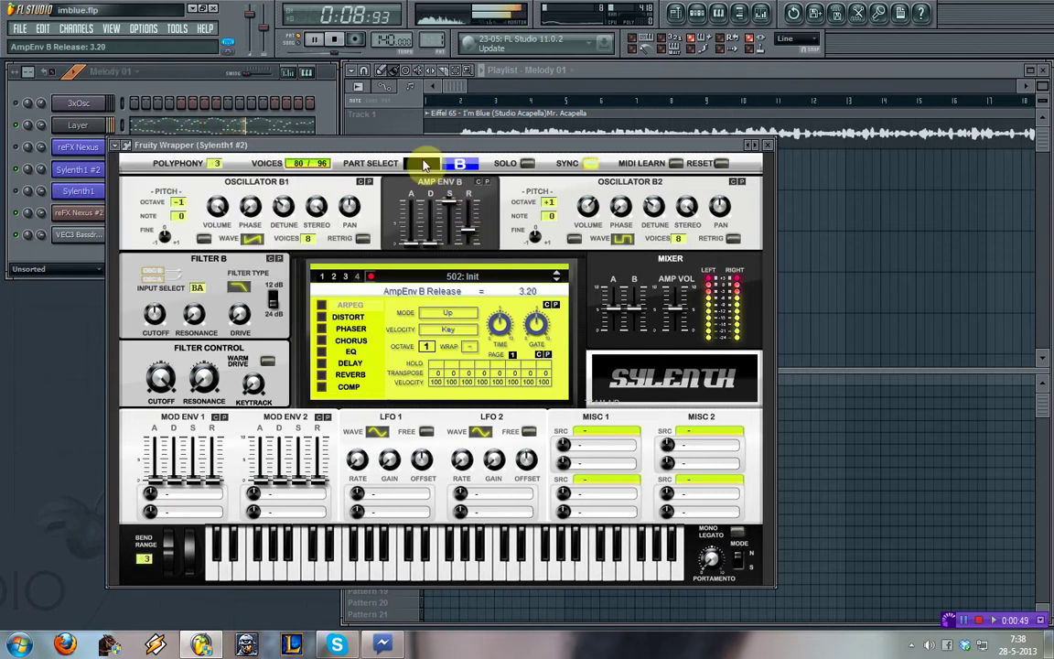
left_click(470, 235)
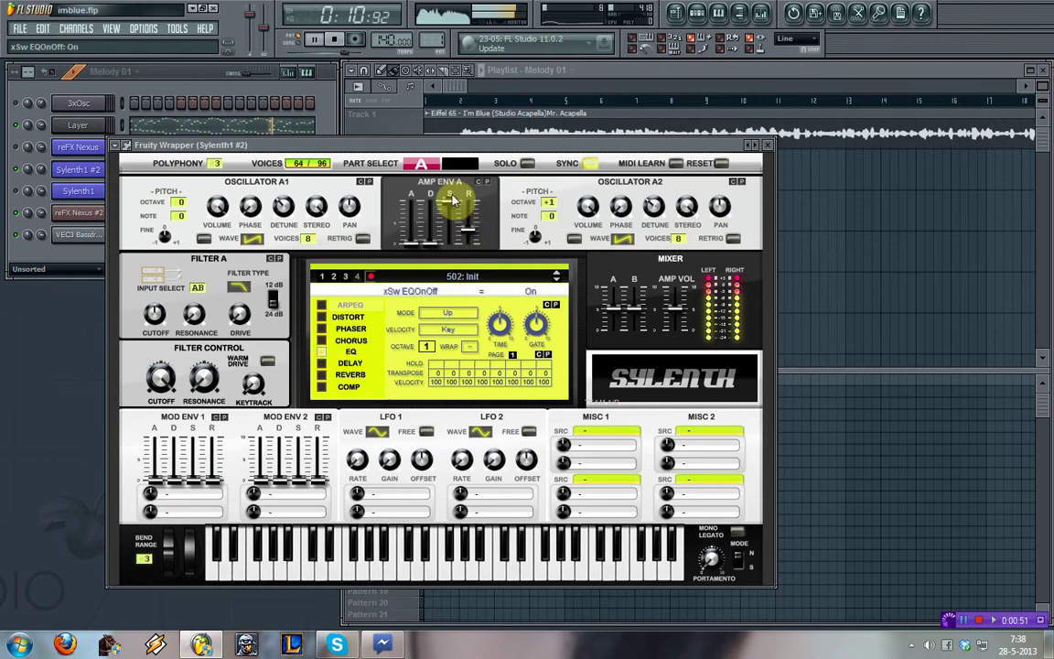
left_click(421, 163)
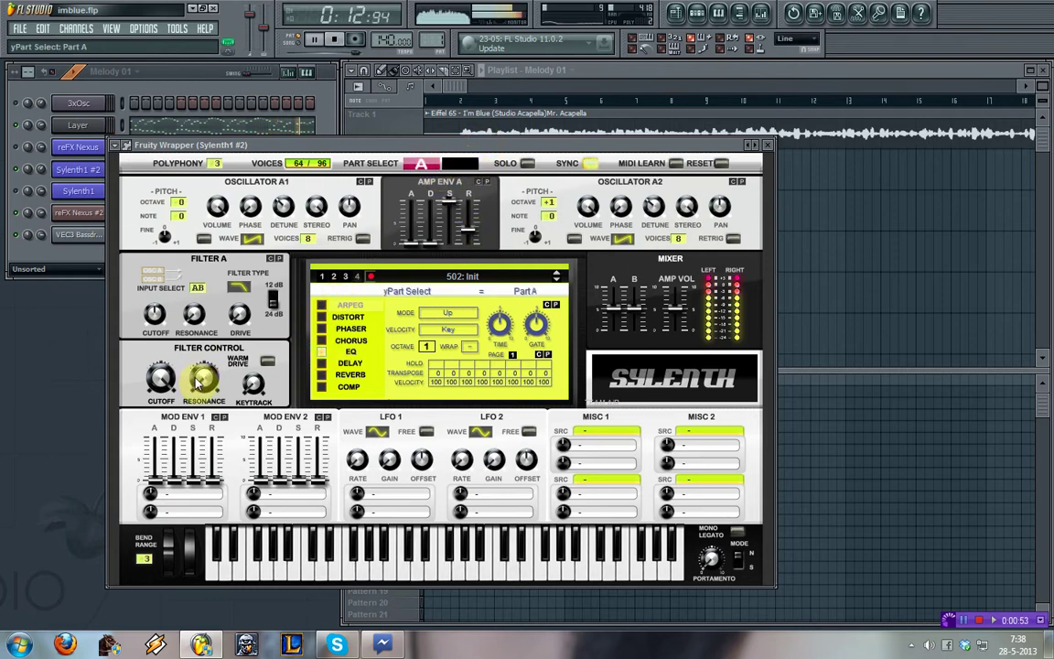
Set oscillator B1's volume to about 6.43 and the Sylenth1 #2 channel volume to about 72%
left_click(462, 165)
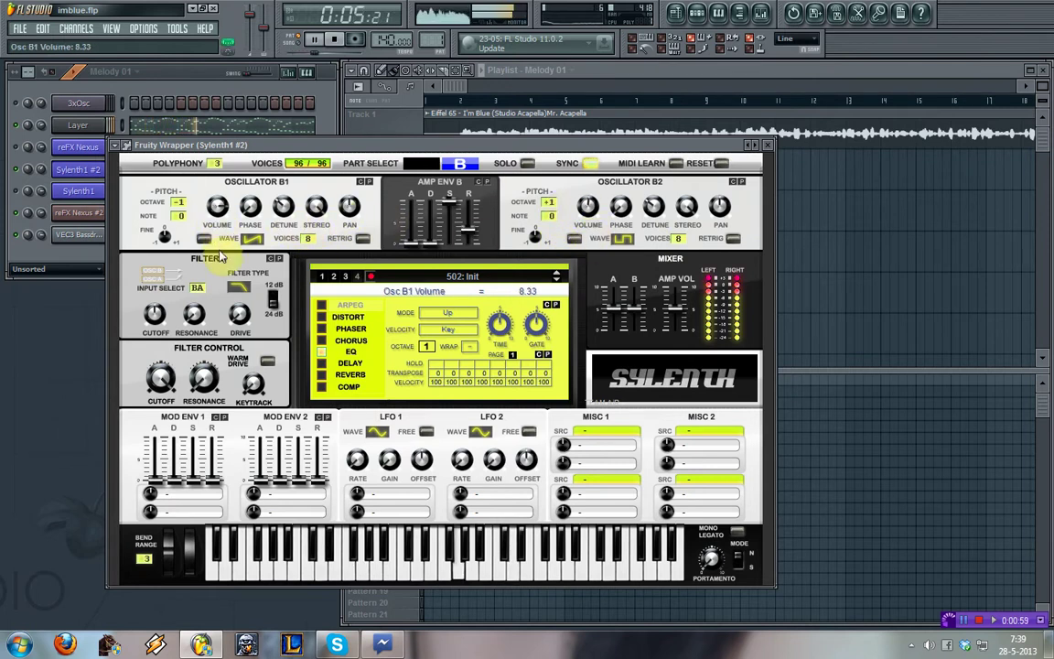
left_click(51, 169)
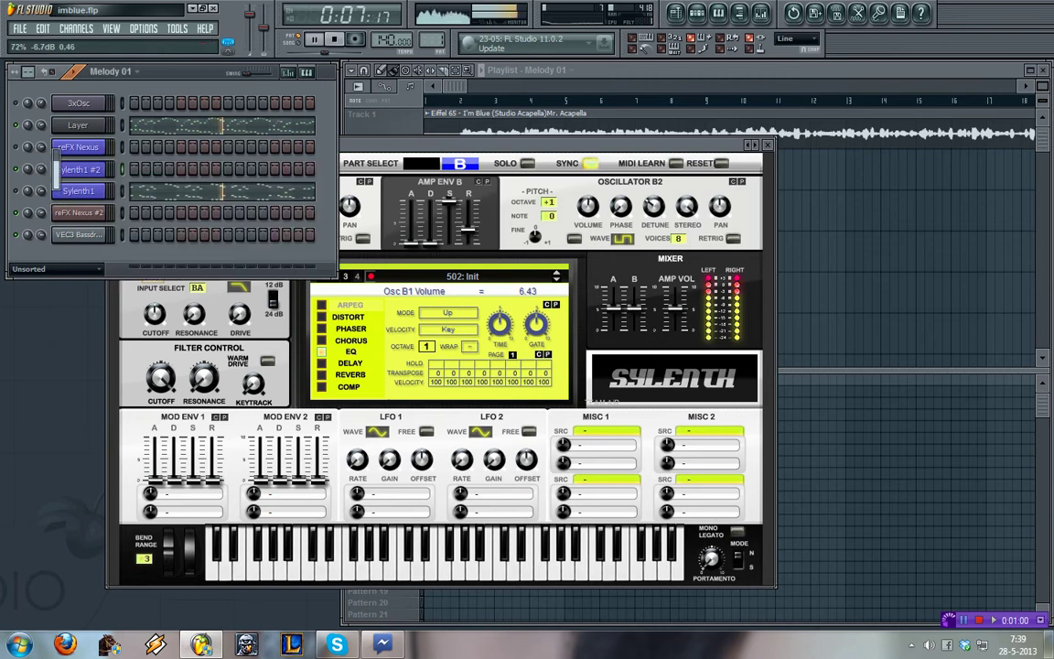
Set the synth's polyphony to 4 and cycle oscillator B2's waveform
left_click(422, 150)
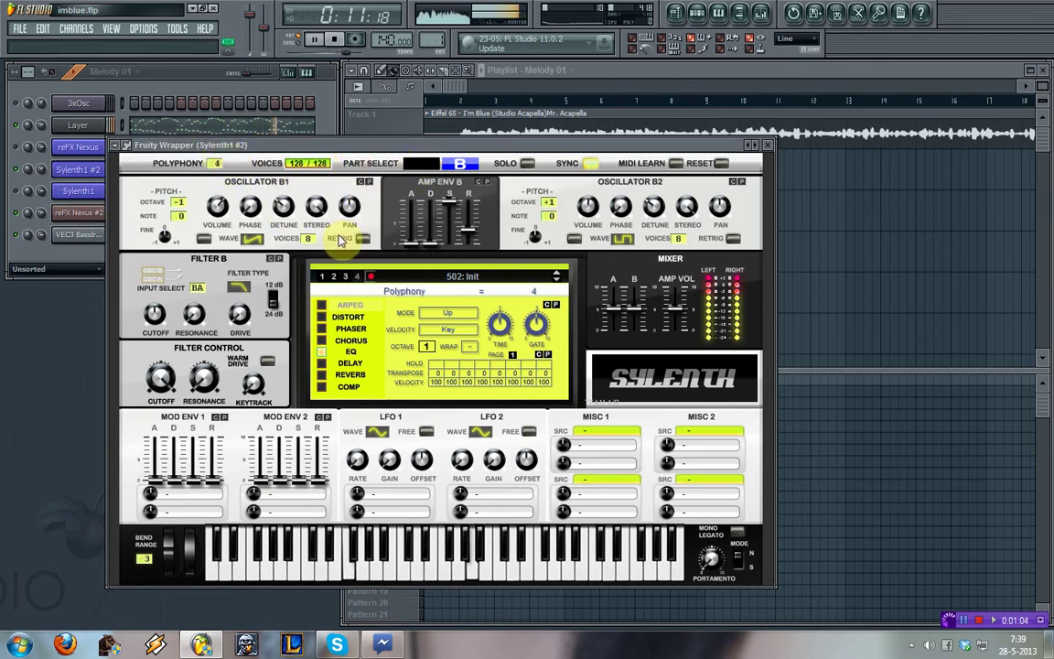
left_click(625, 240)
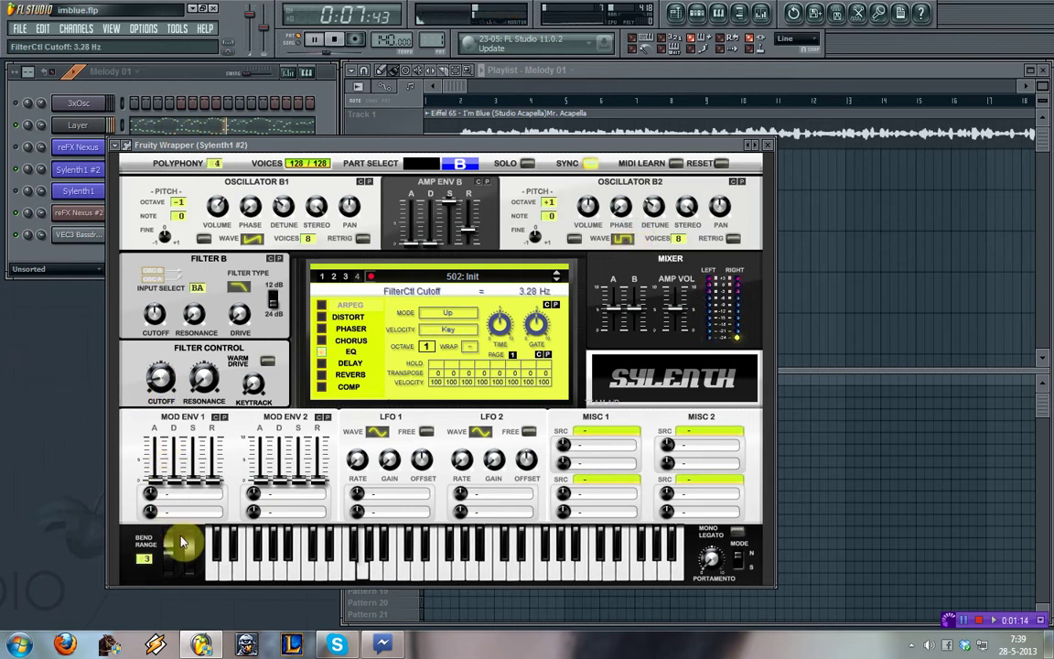
Assign mod envelope 1 to Cutoff AB with amount 10.00, raise its decay and set its sustain to about 1.72
left_click(180, 495)
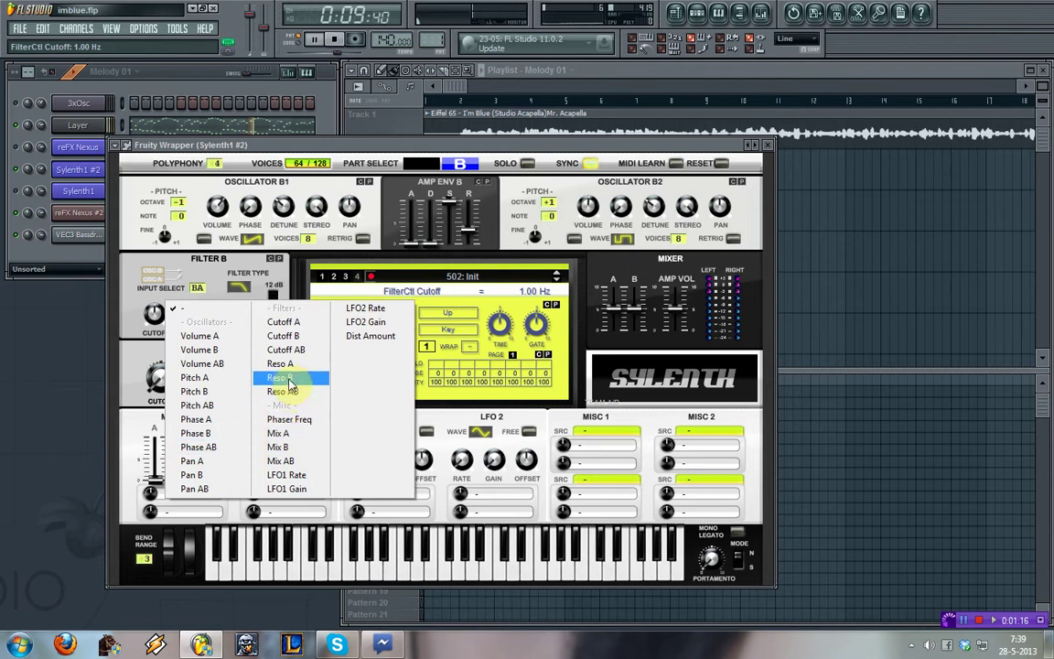
left_click(285, 352)
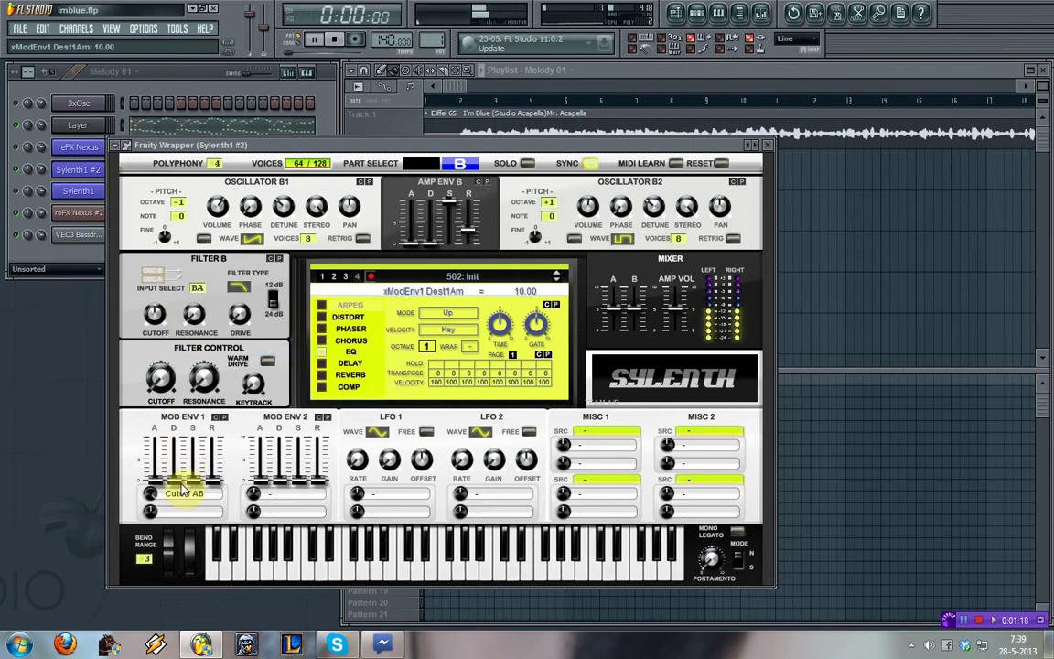
left_click_drag(175, 480, 197, 463)
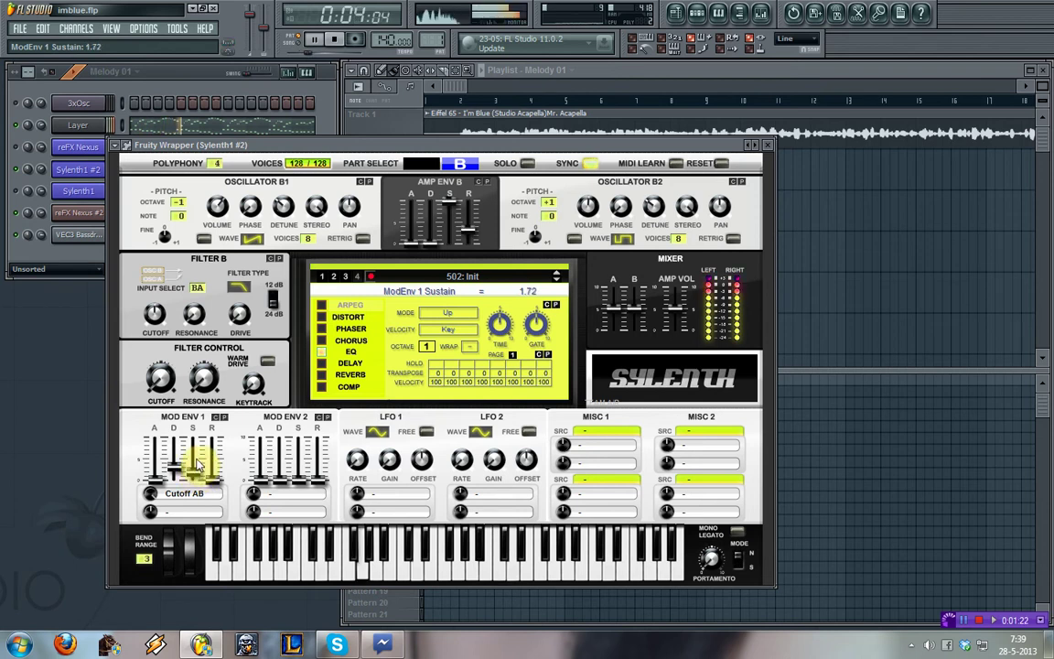
Raise the filter control cutoff to about 21341 Hz and unmute the reFX Nexus channel
left_click(165, 380)
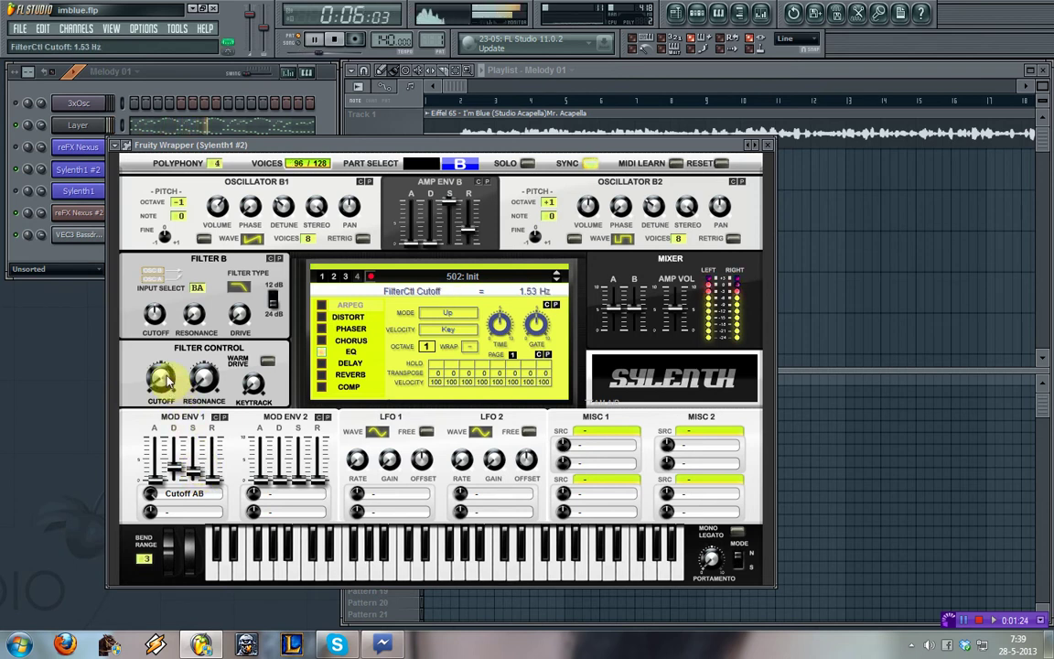
left_click_drag(165, 370, 168, 362)
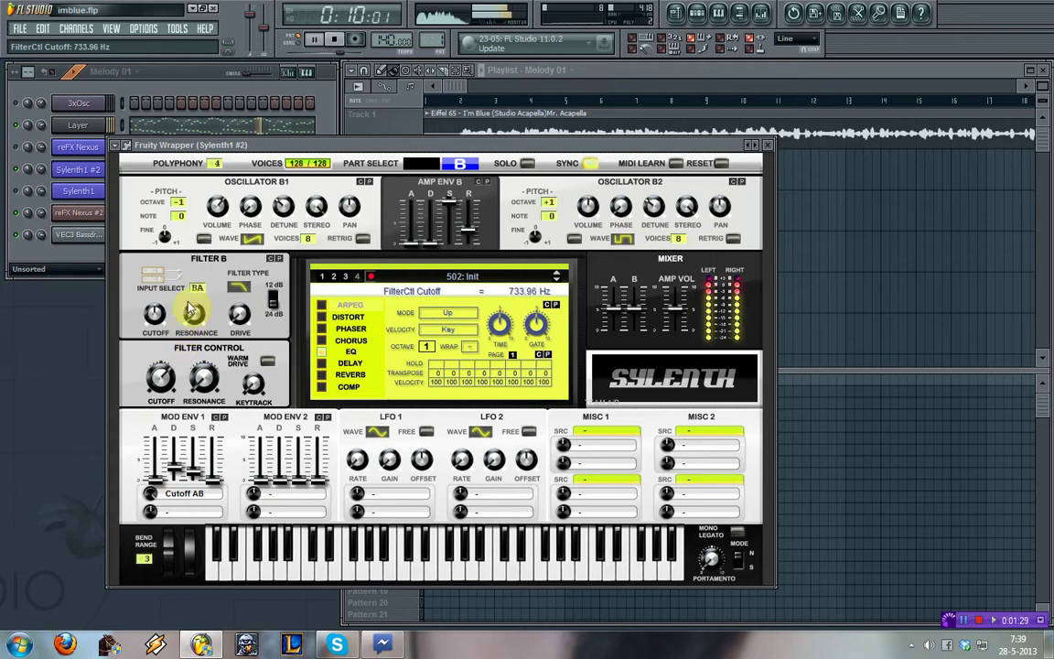
left_click(18, 152)
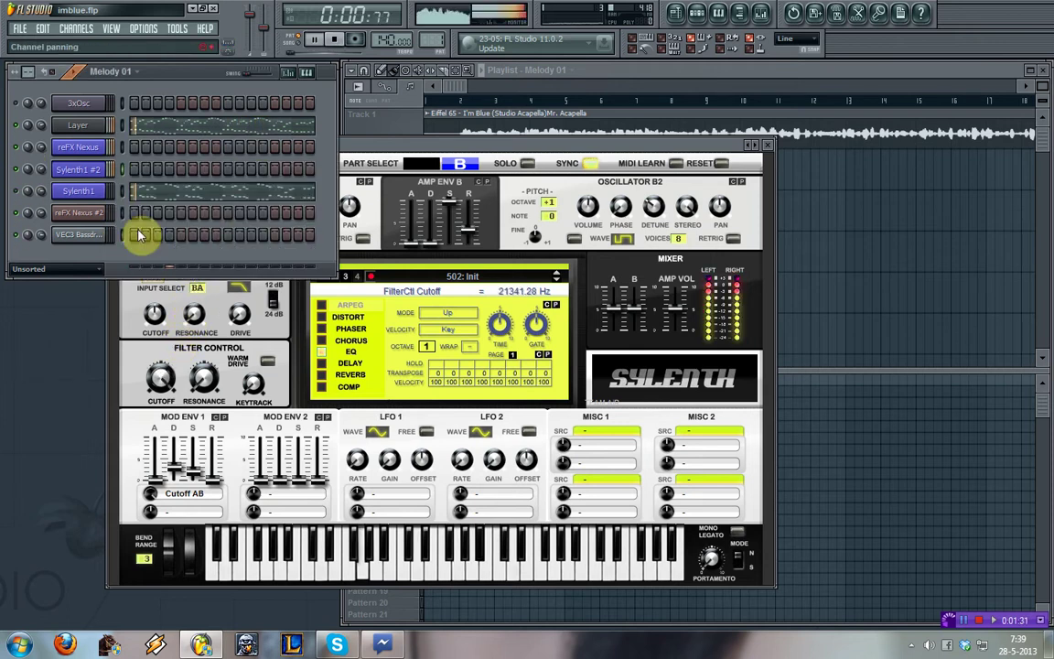
Set oscillator B2's wave to HPulse, close the Sylenth1 #2 windows and adjust that channel's volume
left_click(622, 238)
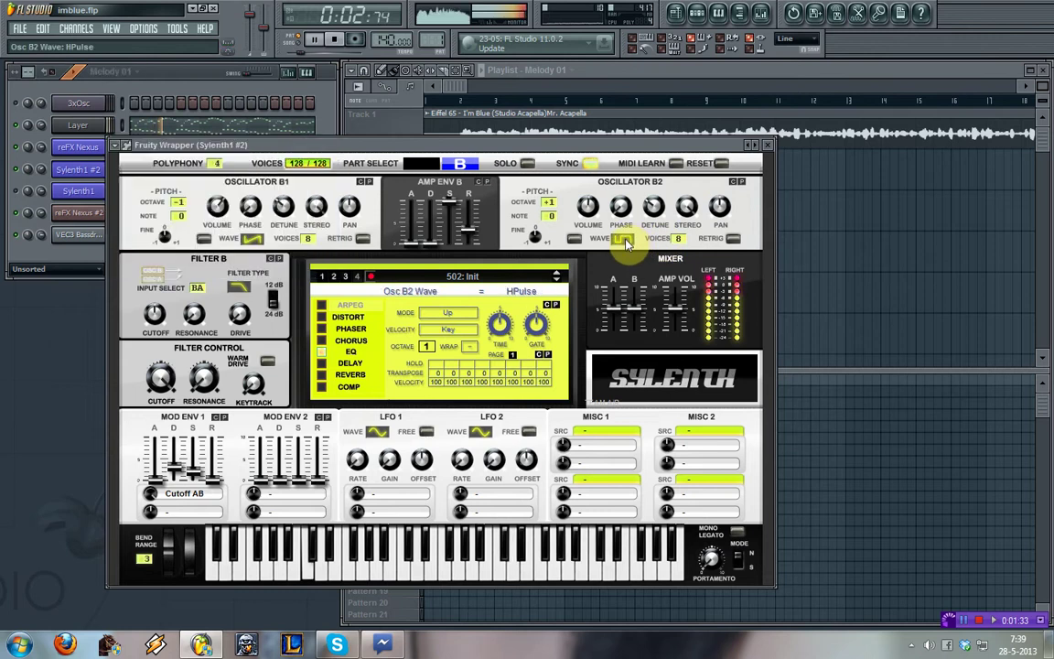
left_click(768, 145)
left_click_drag(47, 175, 48, 187)
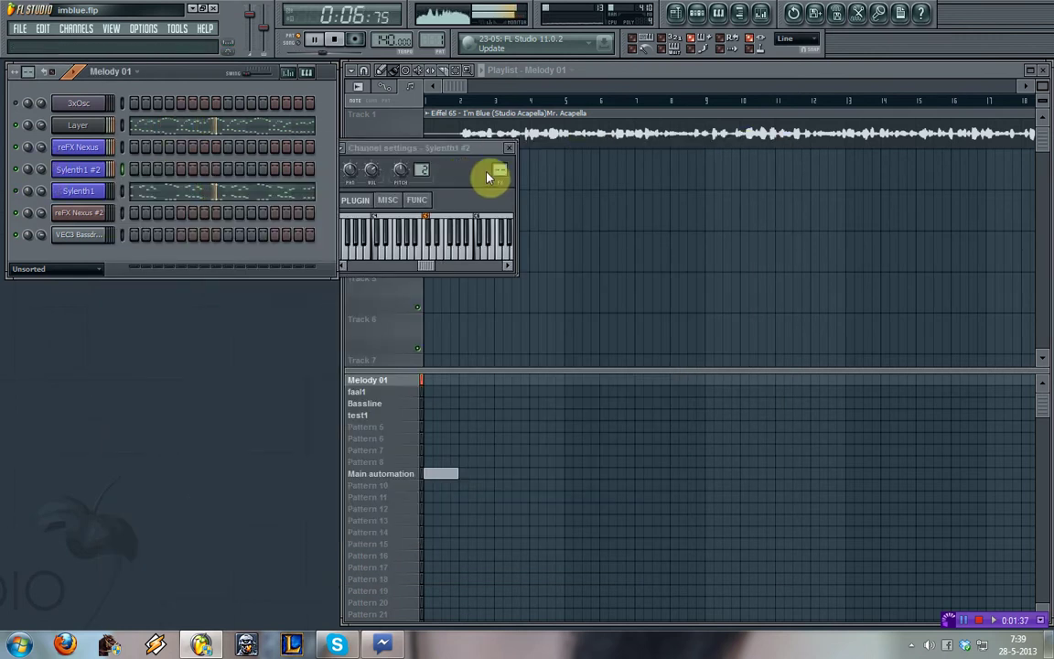
key("Escape")
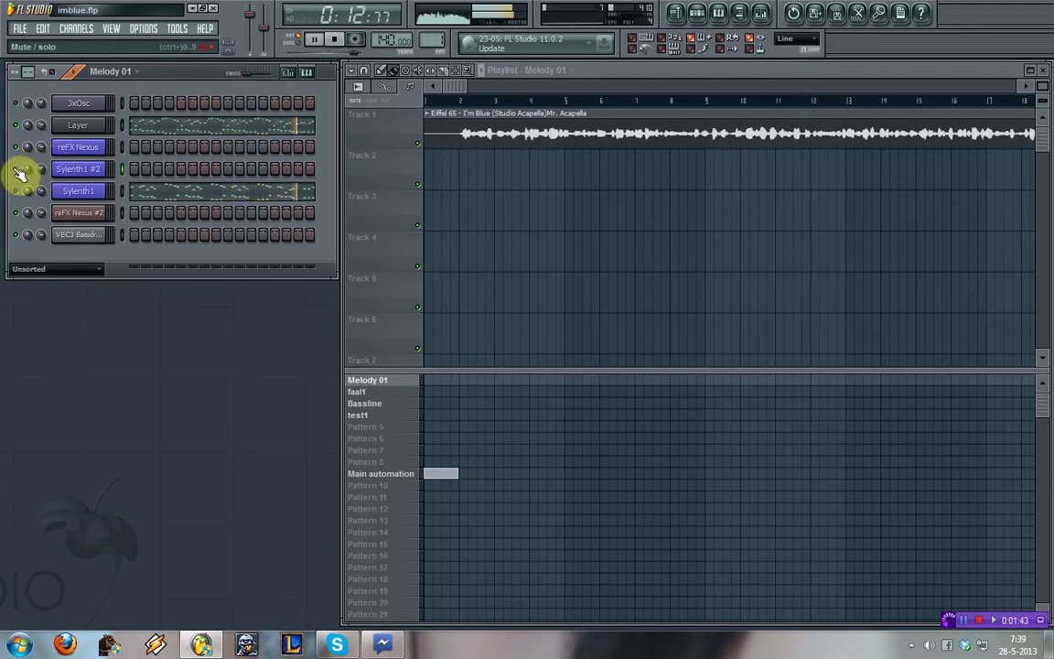
left_click(78, 148)
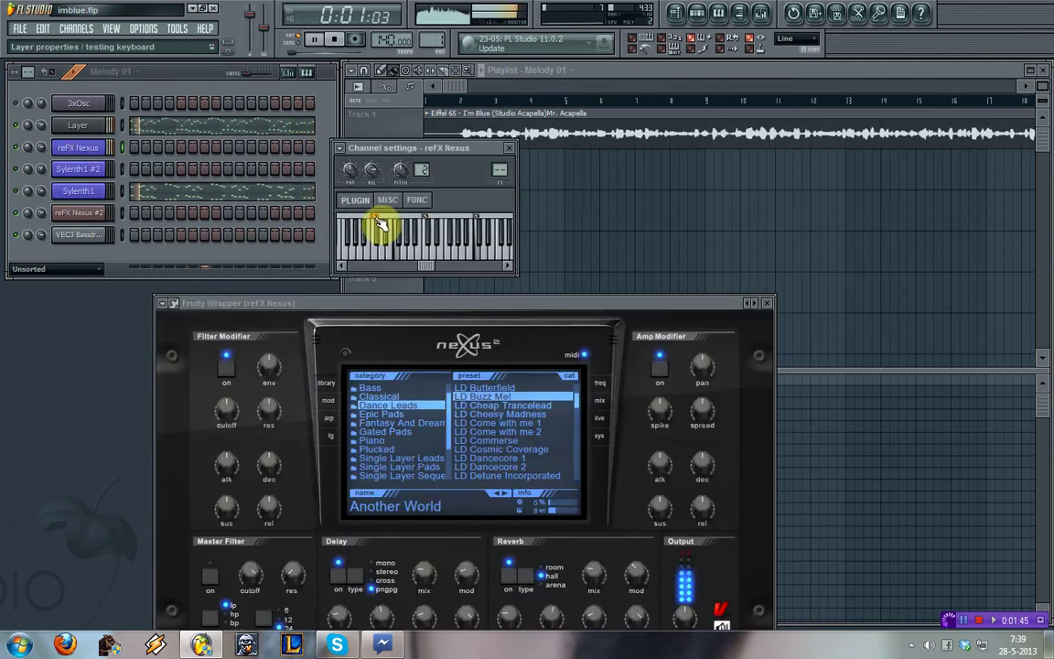
left_click(767, 303)
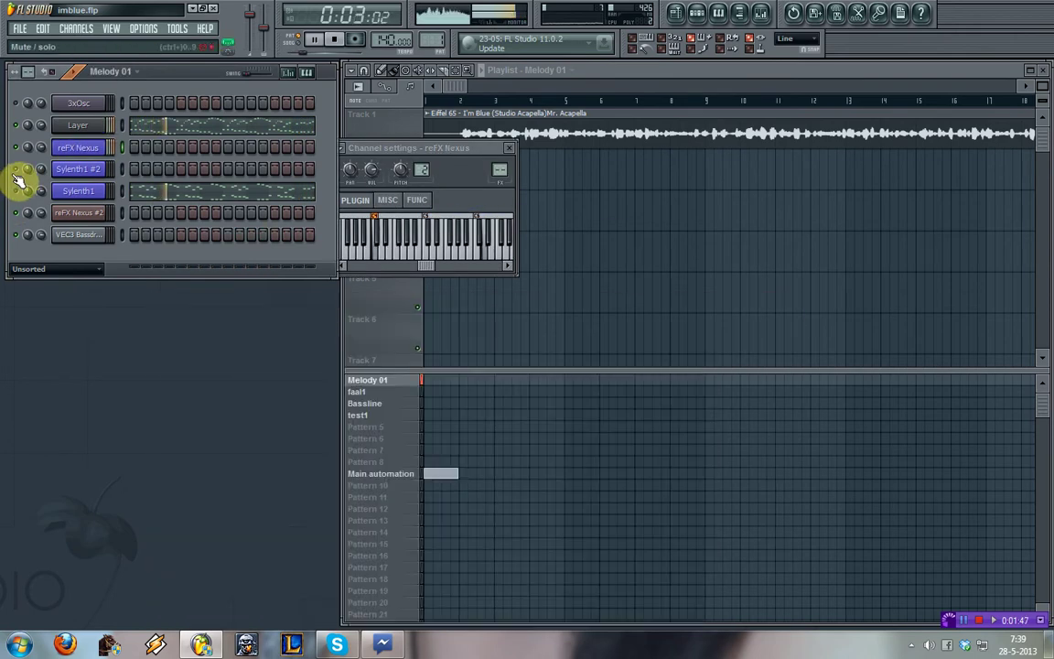
left_click(509, 148)
Assign the reFX Nexus channel to a free mixer track and route the Sylenth1 #2 channel to the same track
left_click(80, 149)
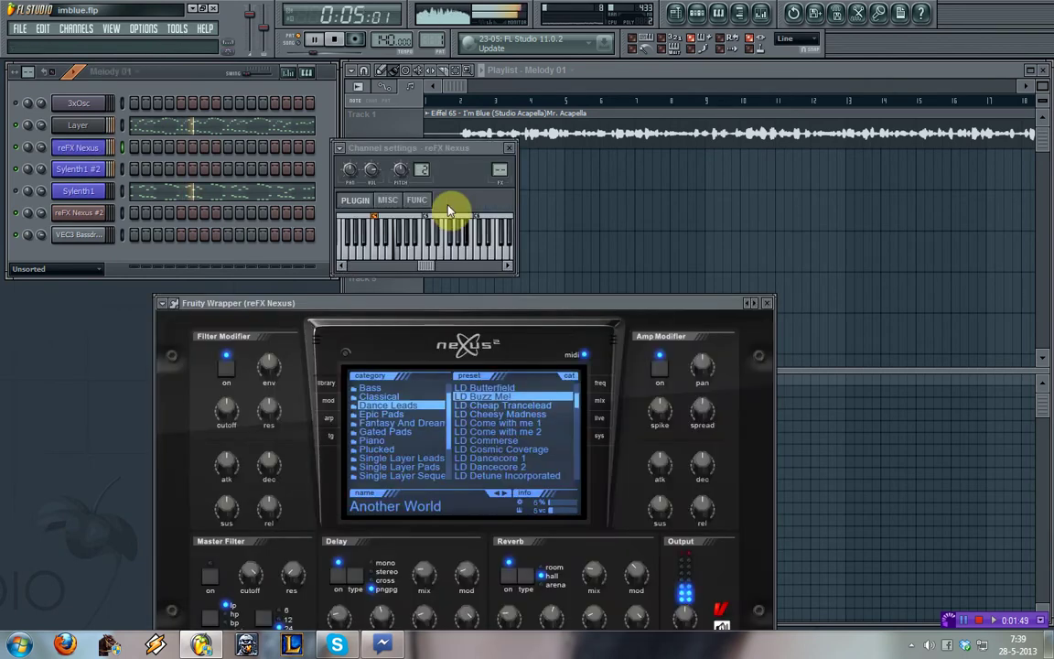
left_click(398, 205)
left_click(348, 155)
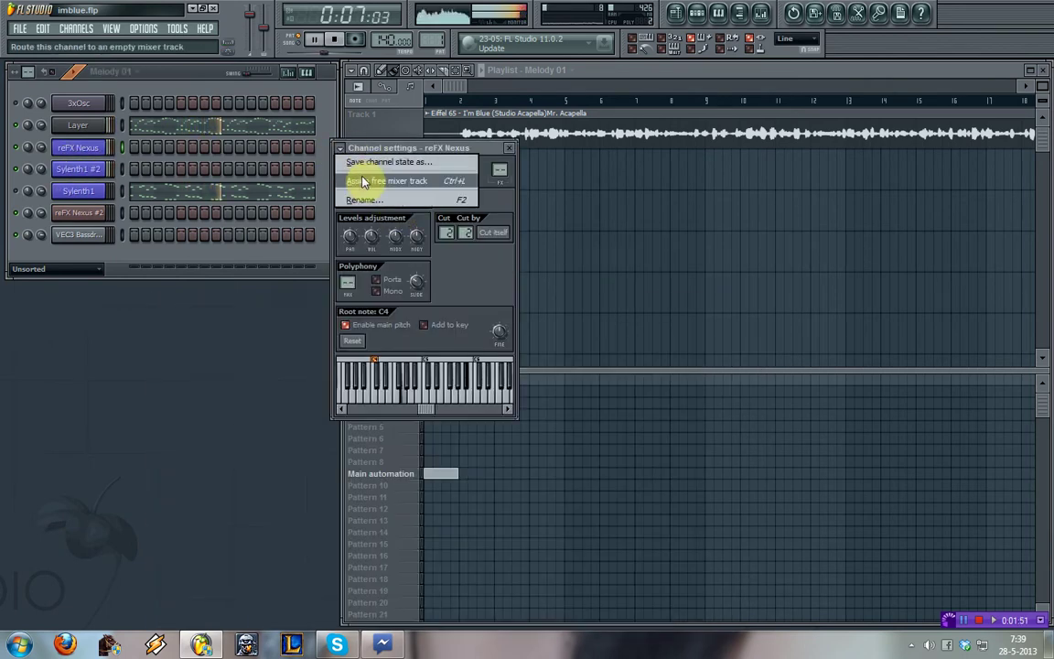
left_click(364, 181)
left_click(91, 169)
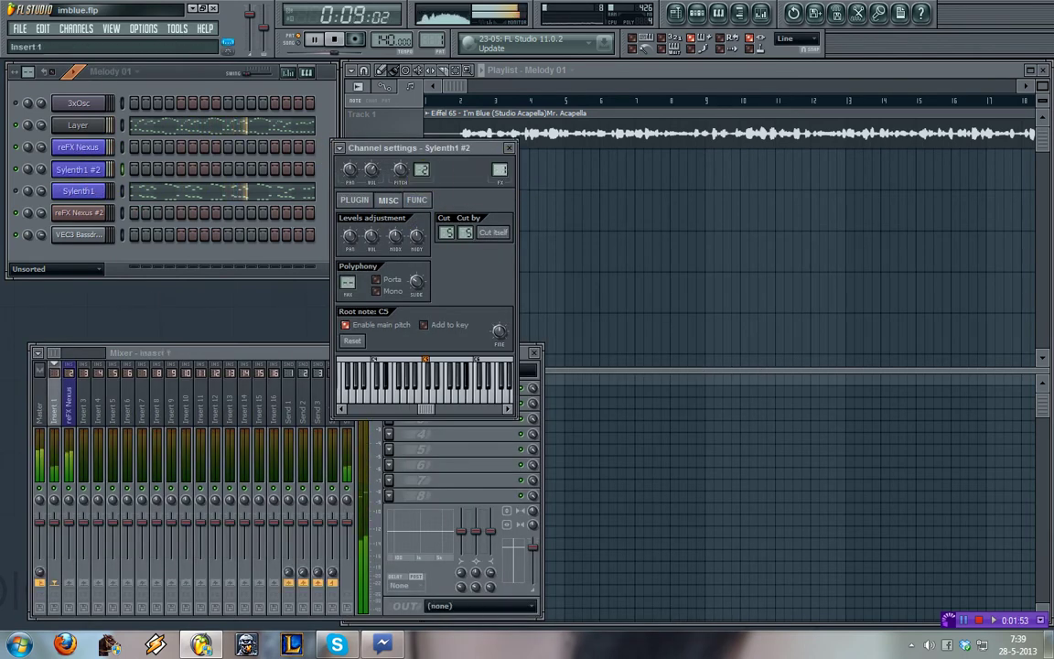
left_click(509, 149)
Rename the reFX Nexus mixer track to "Lead Main"
right_click(64, 412)
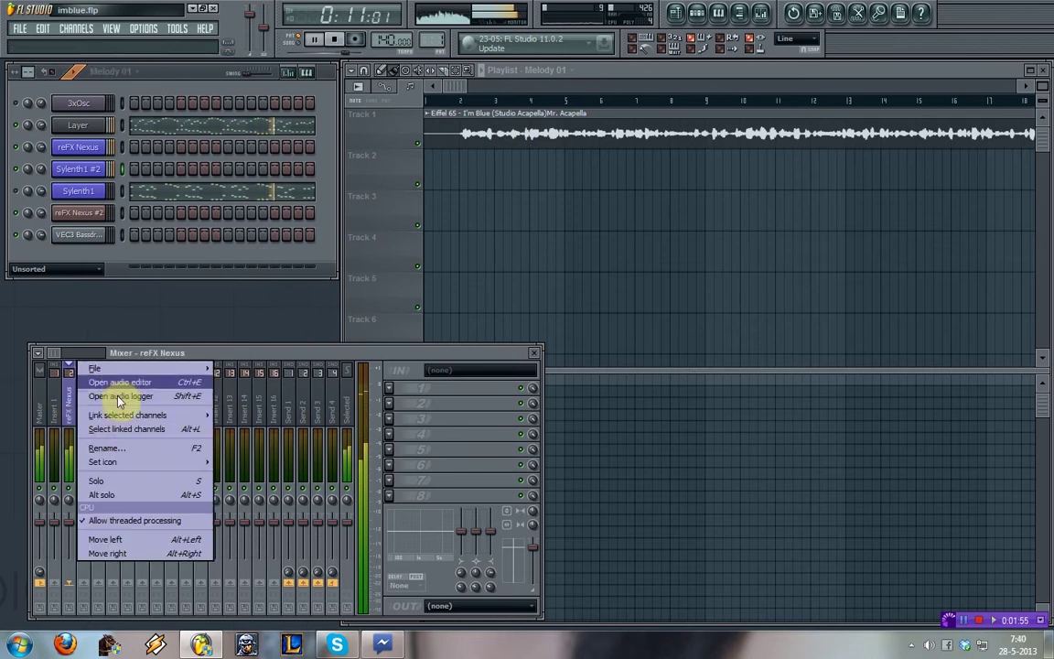
left_click(118, 448)
type("Lead Main")
key("Return")
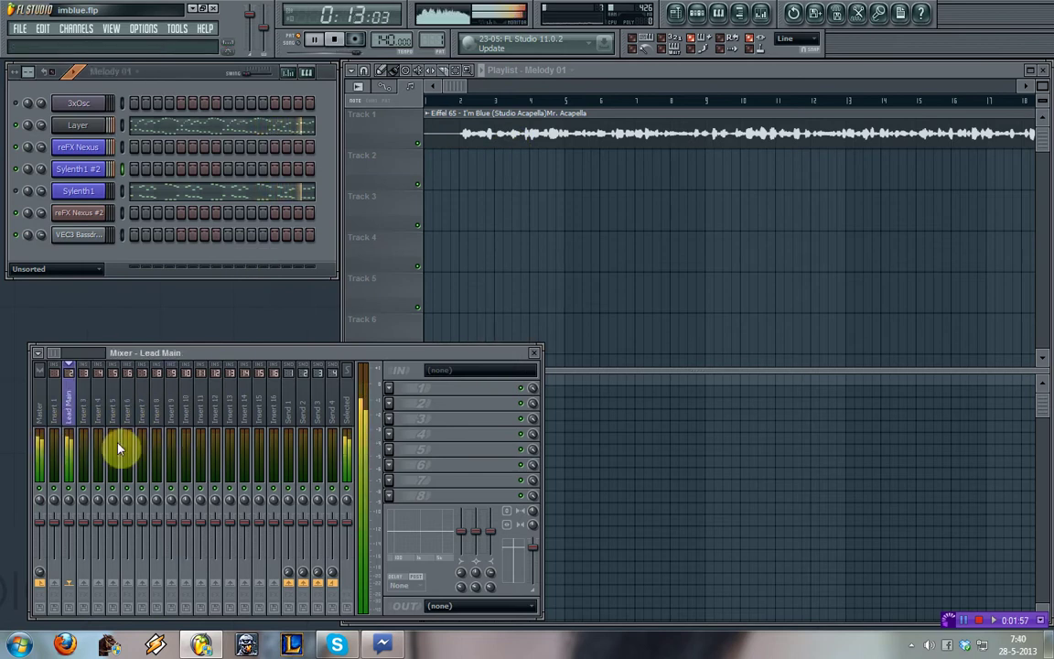
Load Fruity Reeverb 2 into the first effect slot of the Lead Main mixer track
left_click_drag(439, 349, 485, 281)
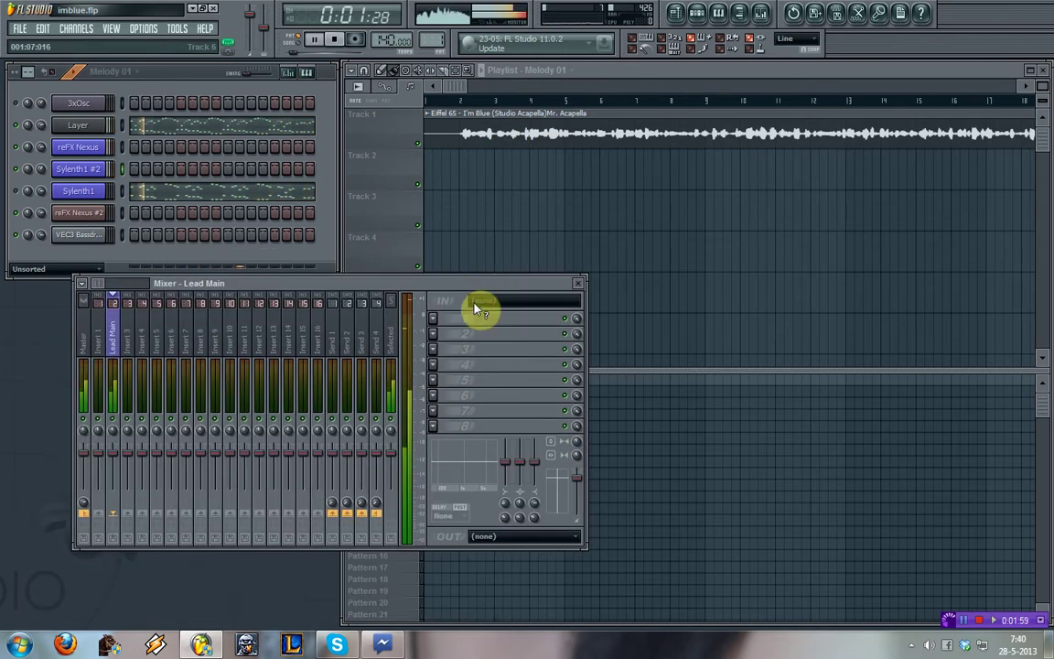
left_click(434, 318)
mouse_move(450, 334)
left_click(709, 78)
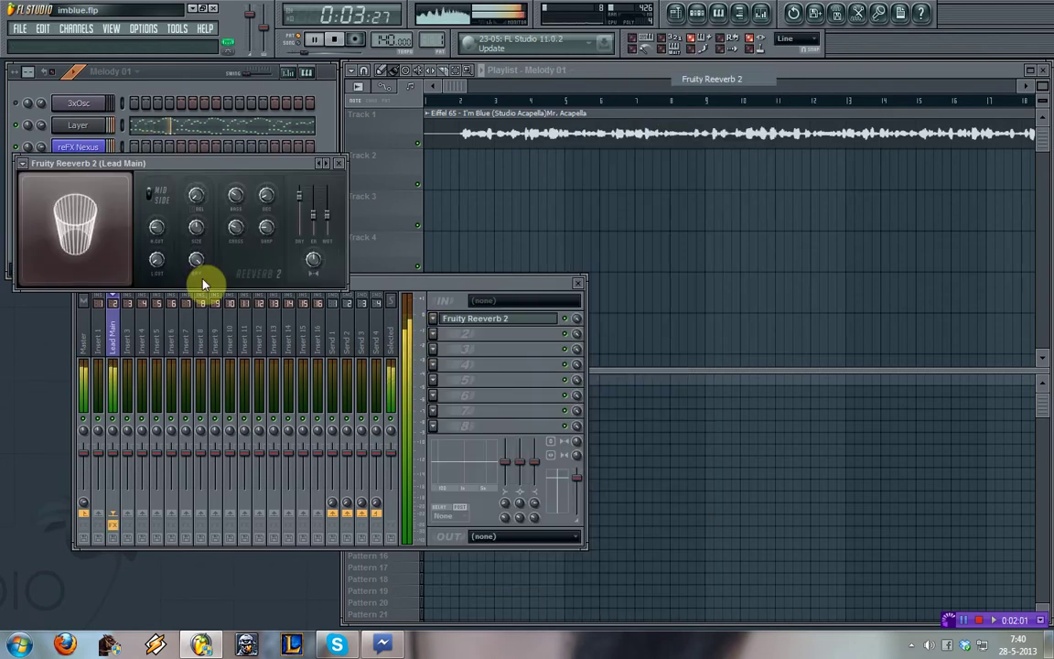
Adjust the room size in Fruity Reeverb 2 on the Lead Main track, stop playback and close the reverb window
left_click_drag(211, 172, 269, 206)
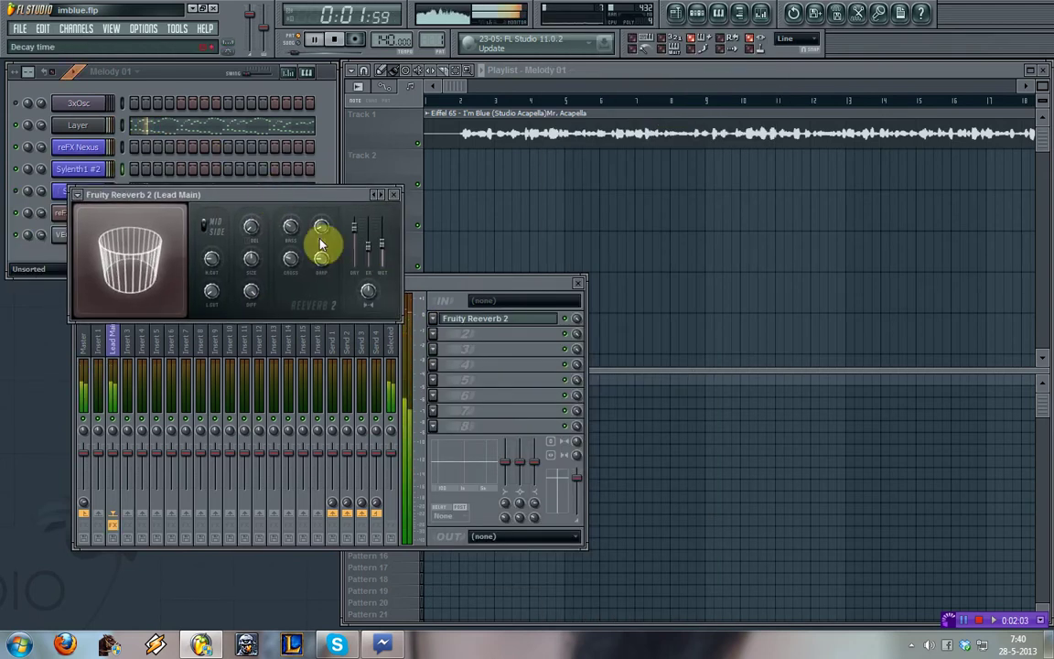
key("space")
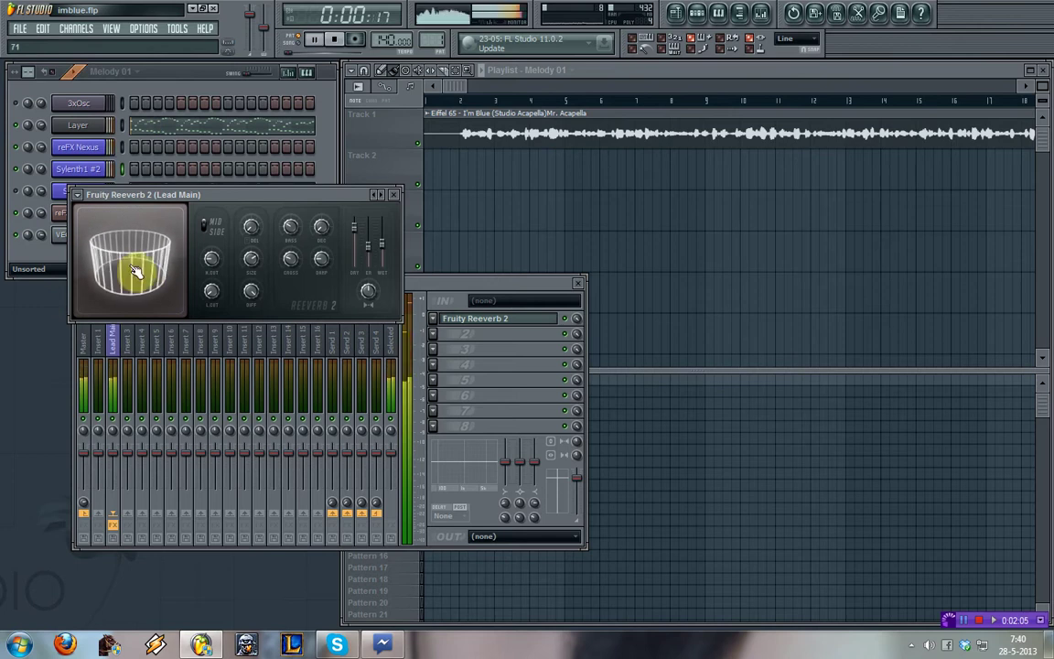
left_click(394, 194)
Load Fruity Delay 2 into the second Lead Main effect slot with the Stereo effect (send) preset and set its mix level to 35%
left_click(433, 333)
mouse_move(500, 357)
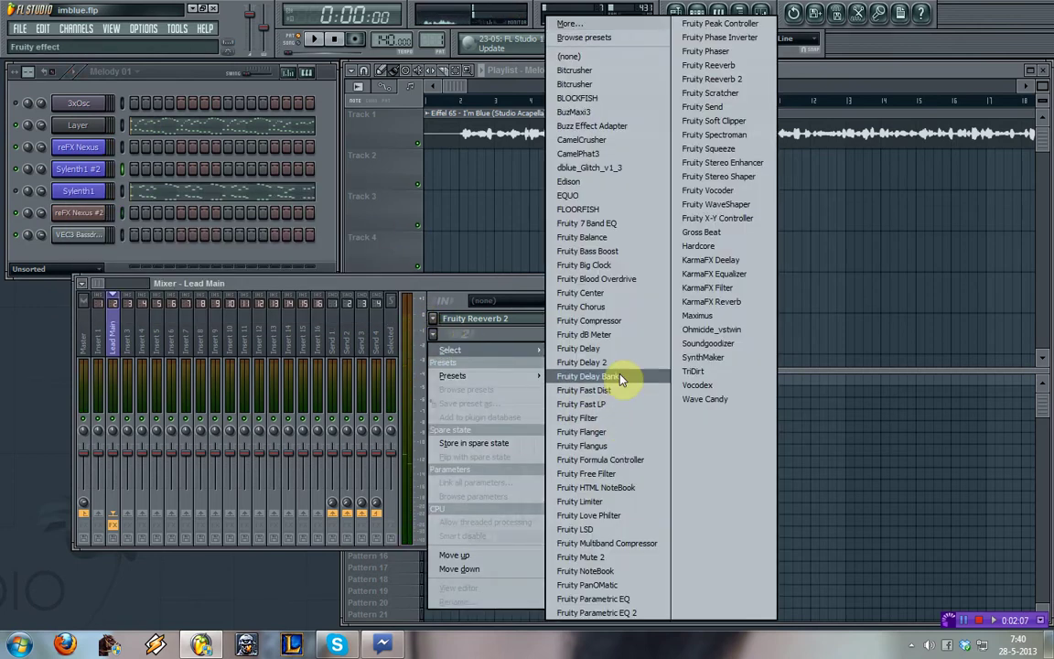
left_click(584, 362)
left_click(58, 197)
mouse_move(81, 239)
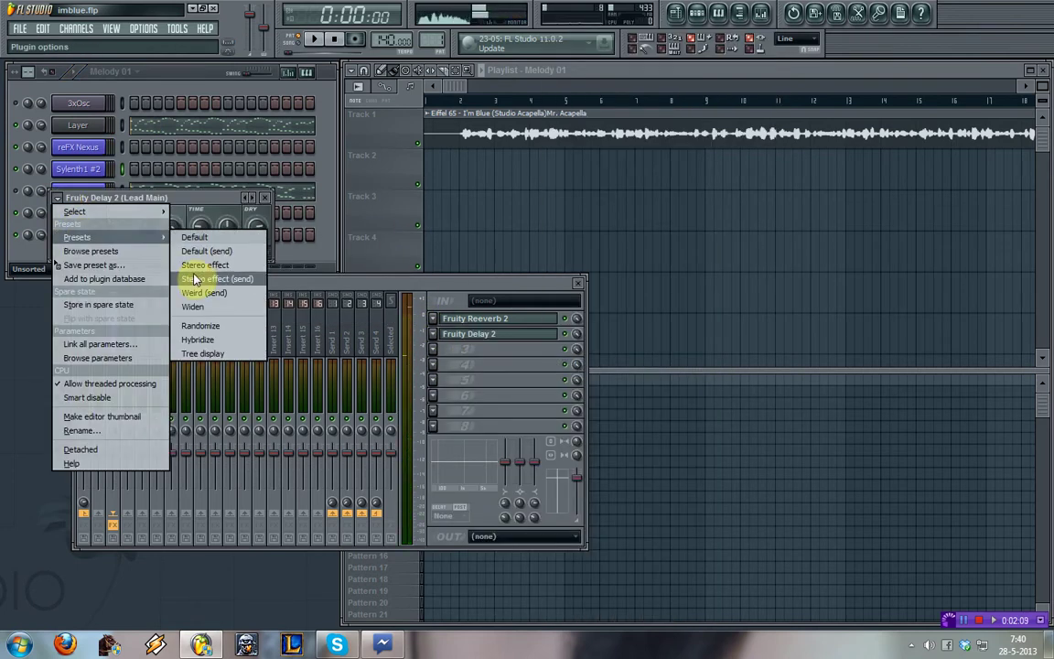
left_click(263, 275)
left_click(265, 198)
left_click_drag(576, 338, 576, 348)
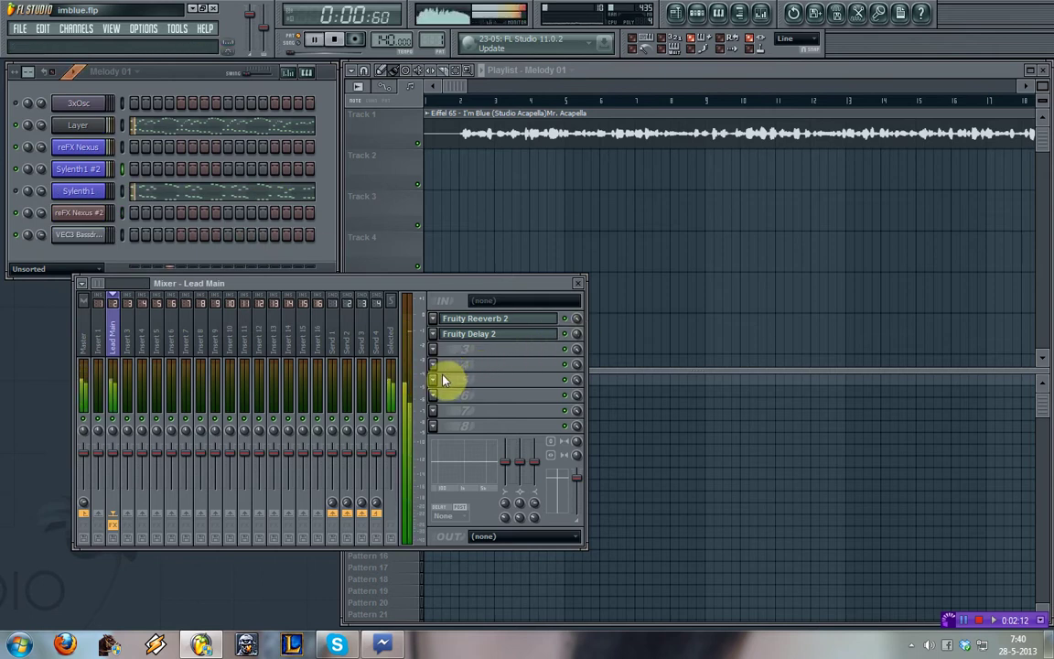
mouse_move(576, 335)
left_mouse_down()
mouse_move(577, 348)
mouse_move(577, 338)
left_mouse_up()
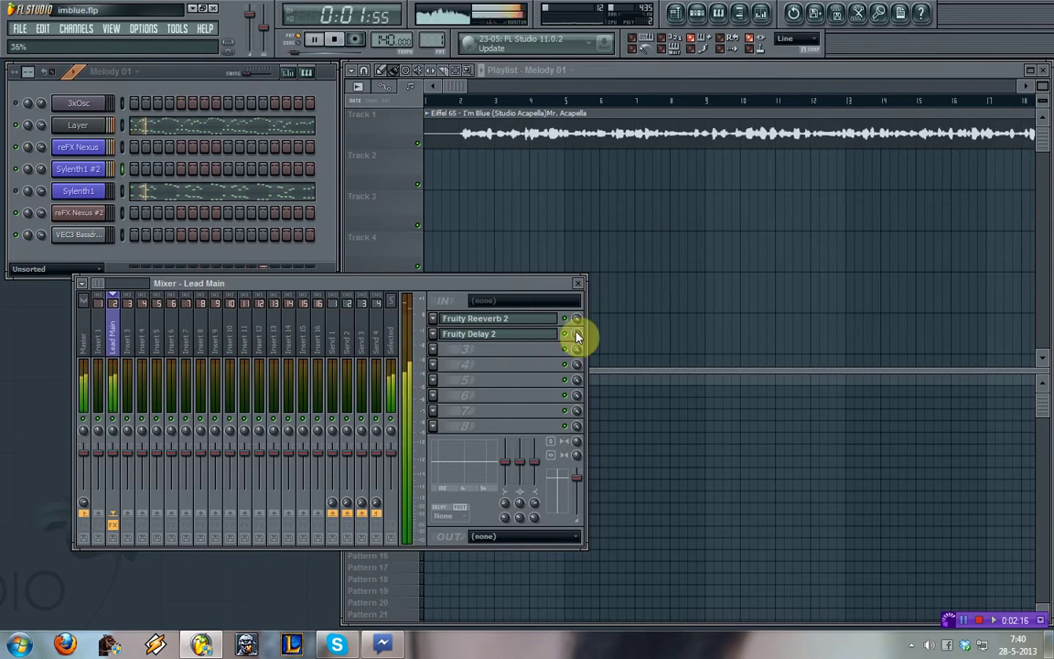
Load Fruity Parametric EQ 2 into the third slot, cutting low bands 1 and 2 and slightly boosting high bands 6 and 7
left_click(434, 351)
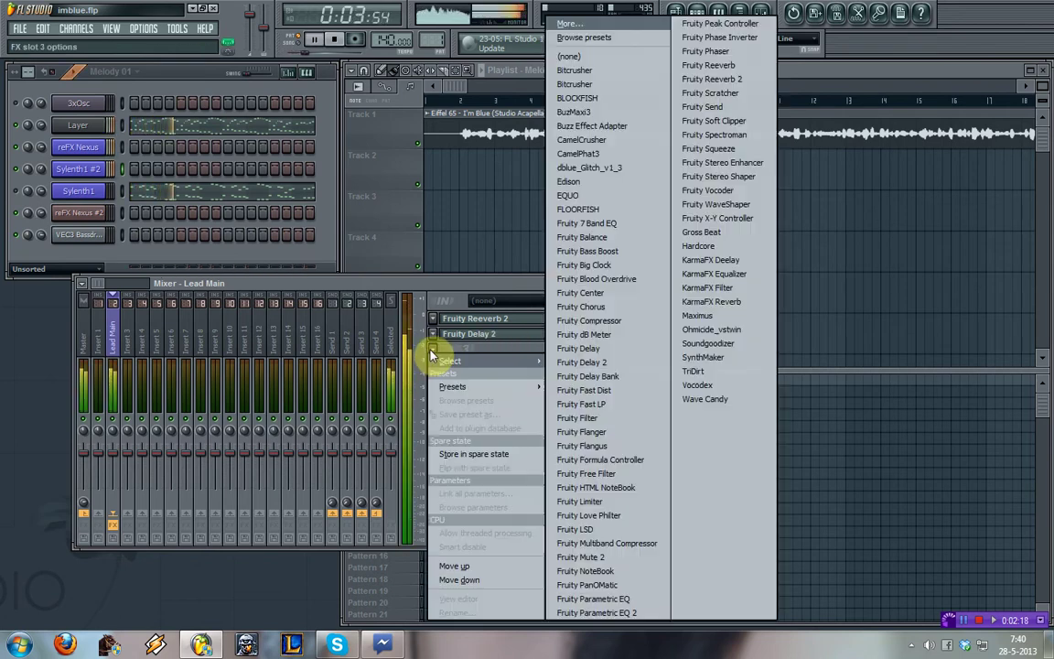
left_click(597, 613)
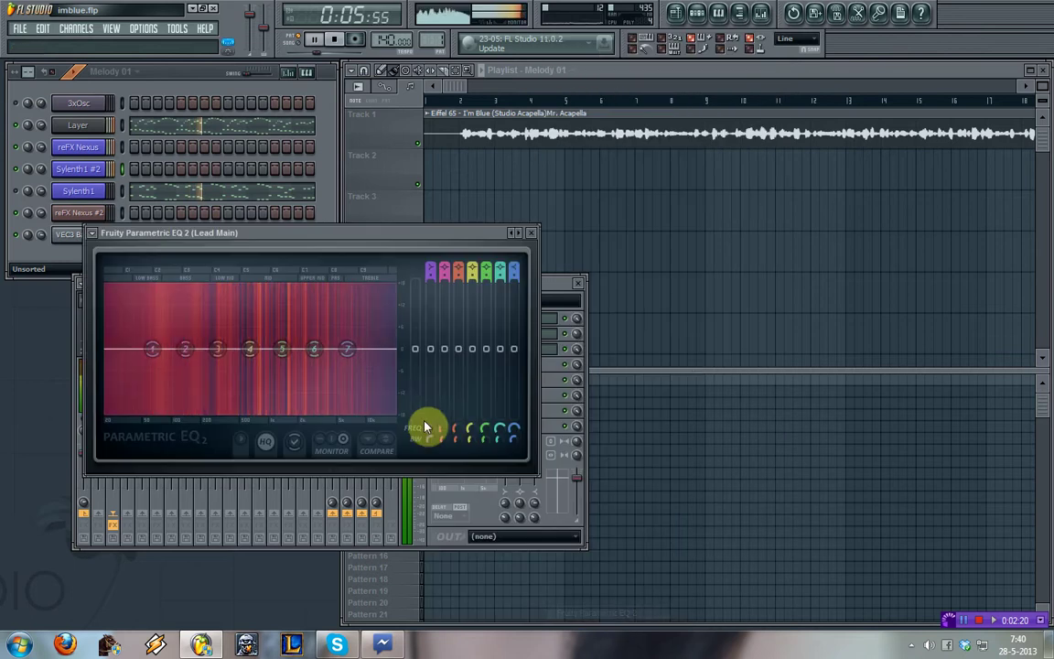
left_click_drag(152, 350, 219, 349)
left_click_drag(314, 349, 361, 348)
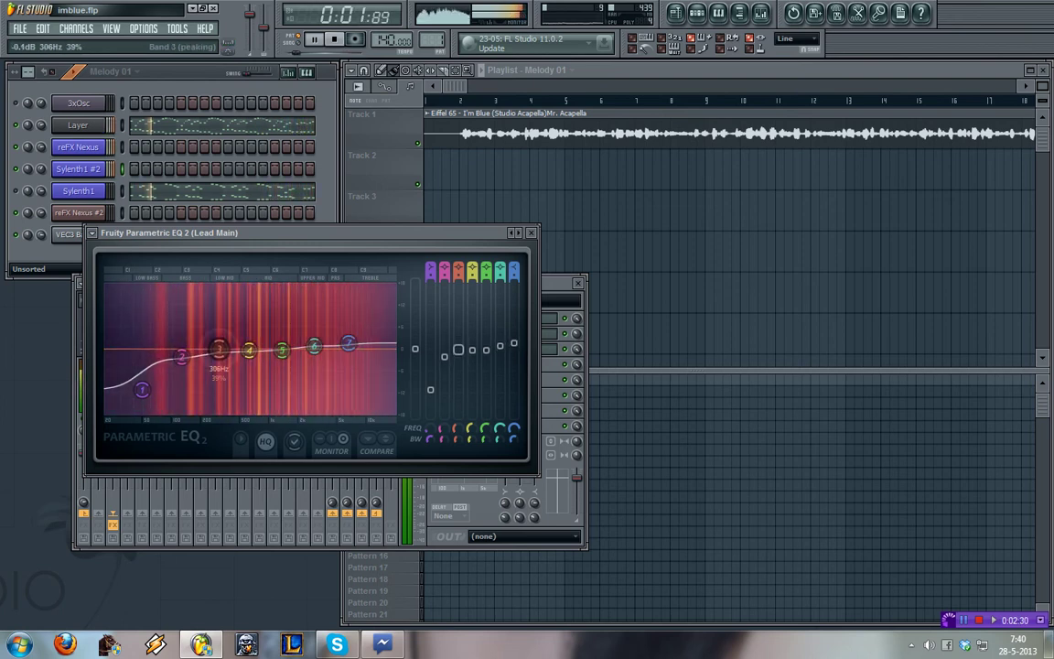
left_click(532, 234)
Load Fruity Free Filter into the fourth slot as a low pass with lowered Q and a frequency of about 1600 Hz
left_click(441, 366)
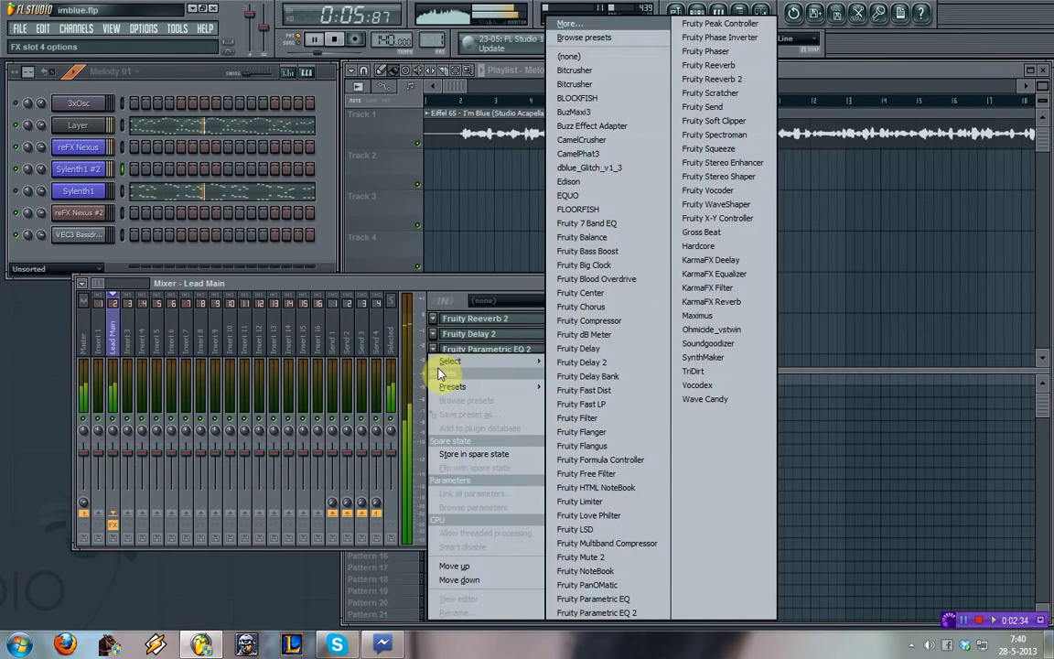
left_click(655, 475)
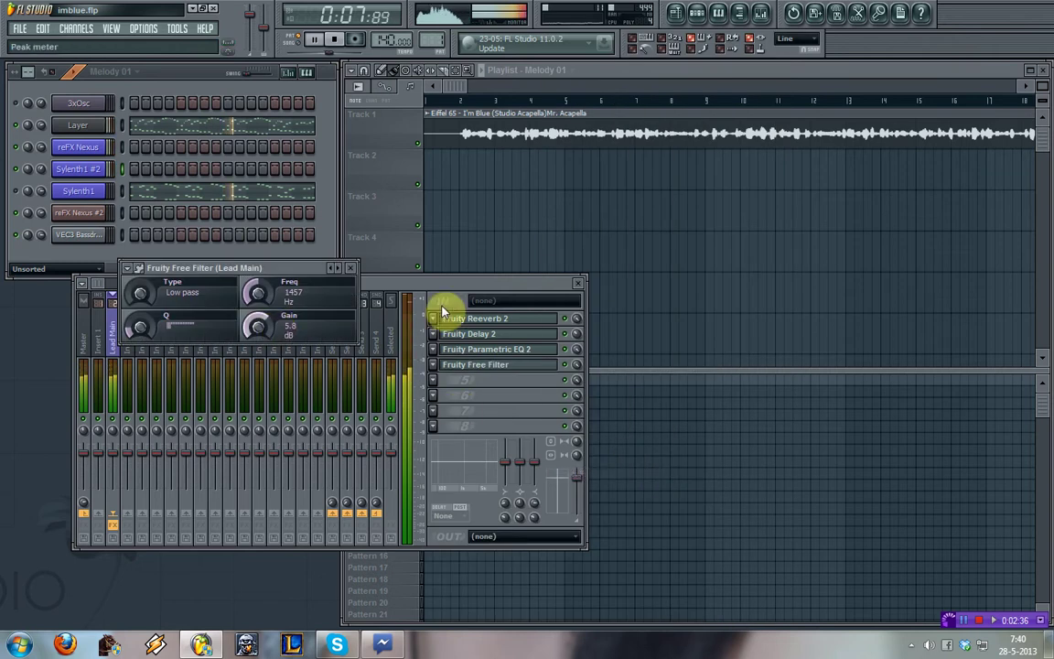
left_click_drag(259, 317, 259, 302)
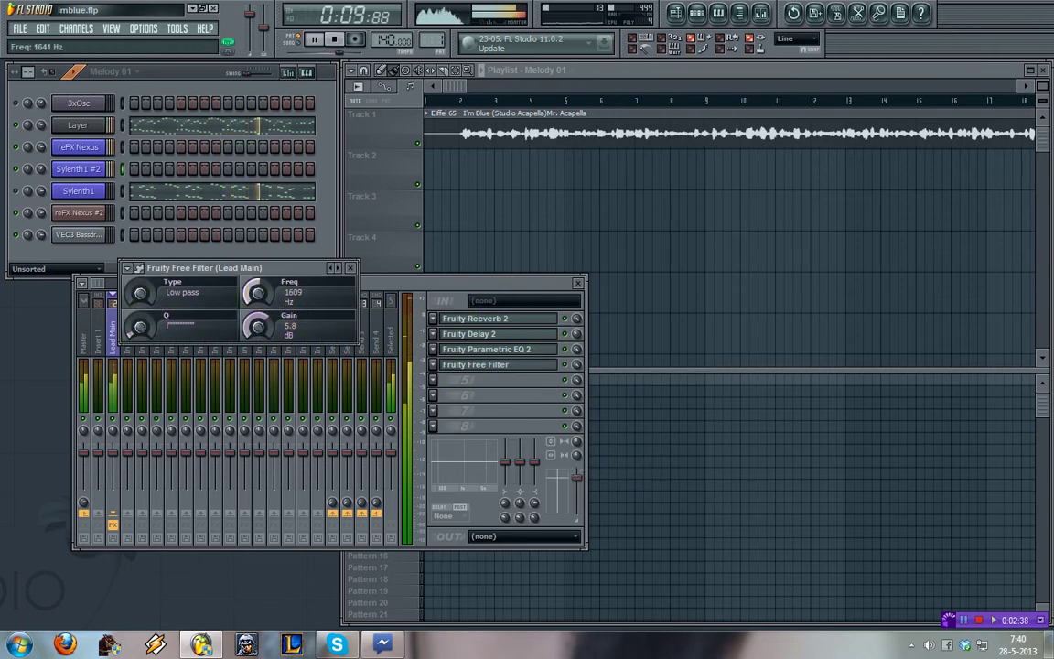
left_click(353, 269)
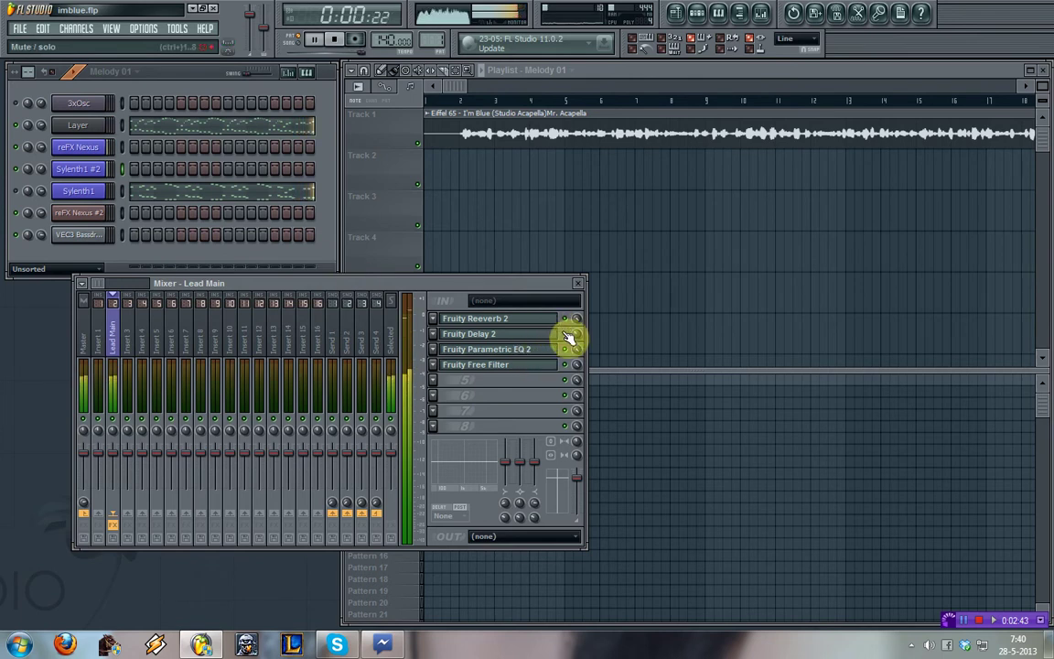
Compare the lead with and without the reFX Nexus layer and the mixer effects by toggling them during playback
left_click(18, 156)
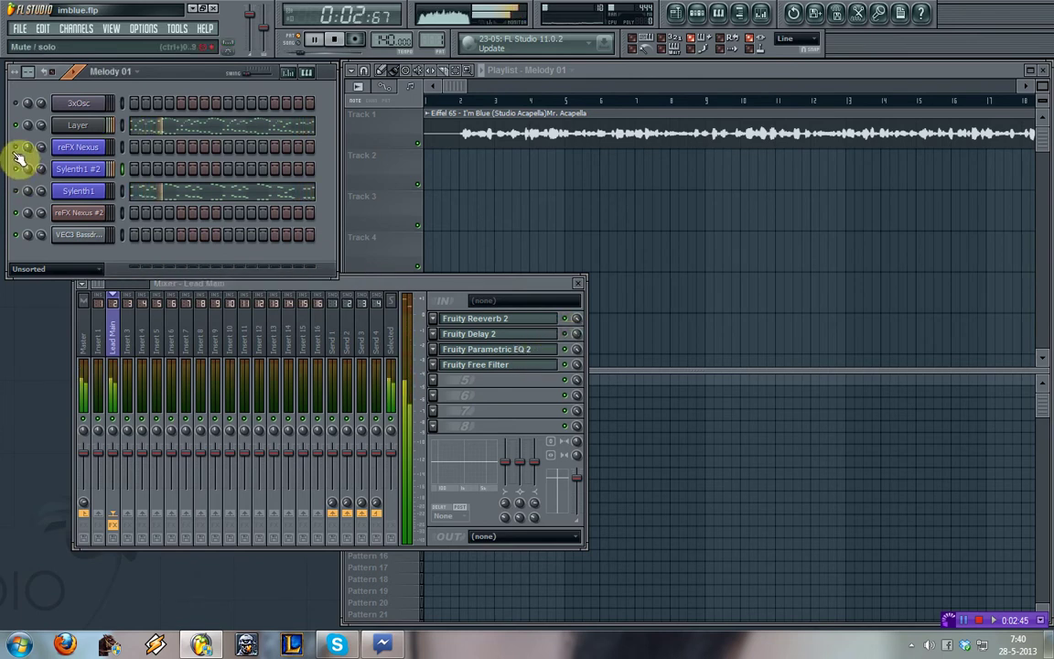
left_click(569, 344)
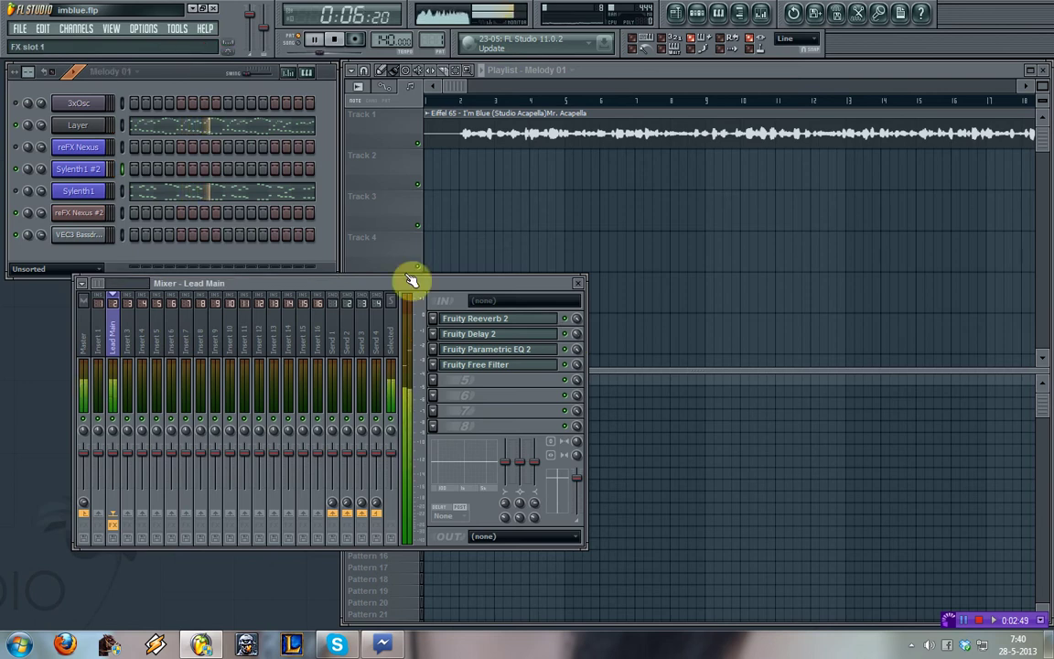
left_click(24, 156)
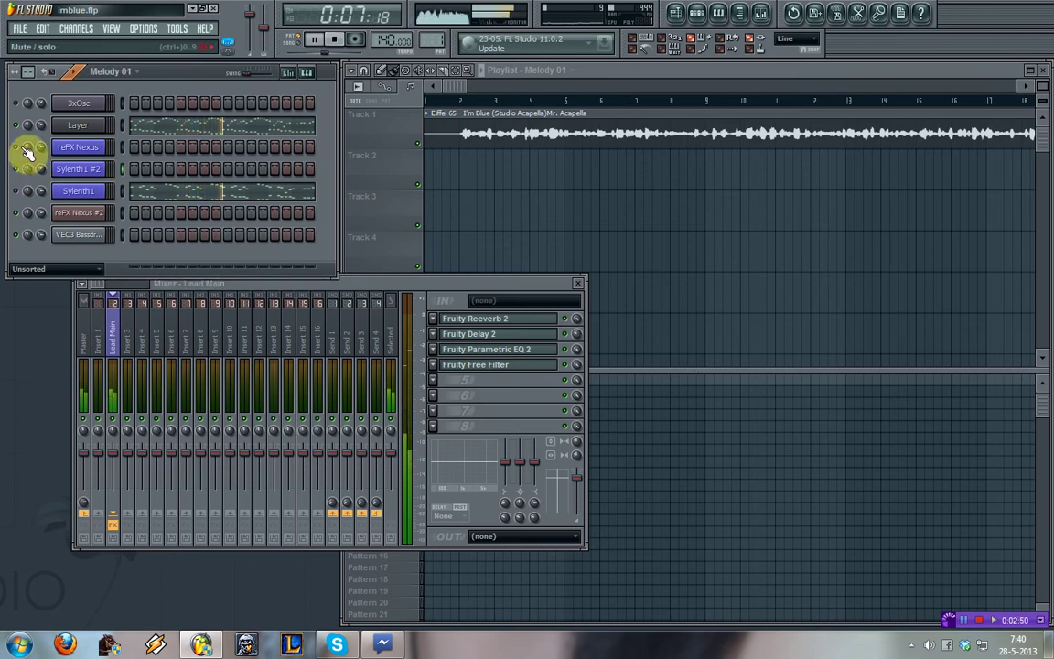
Close the mixer and set the Sylenth1 #2 channel volume to about -8.5 dB
left_click(578, 283)
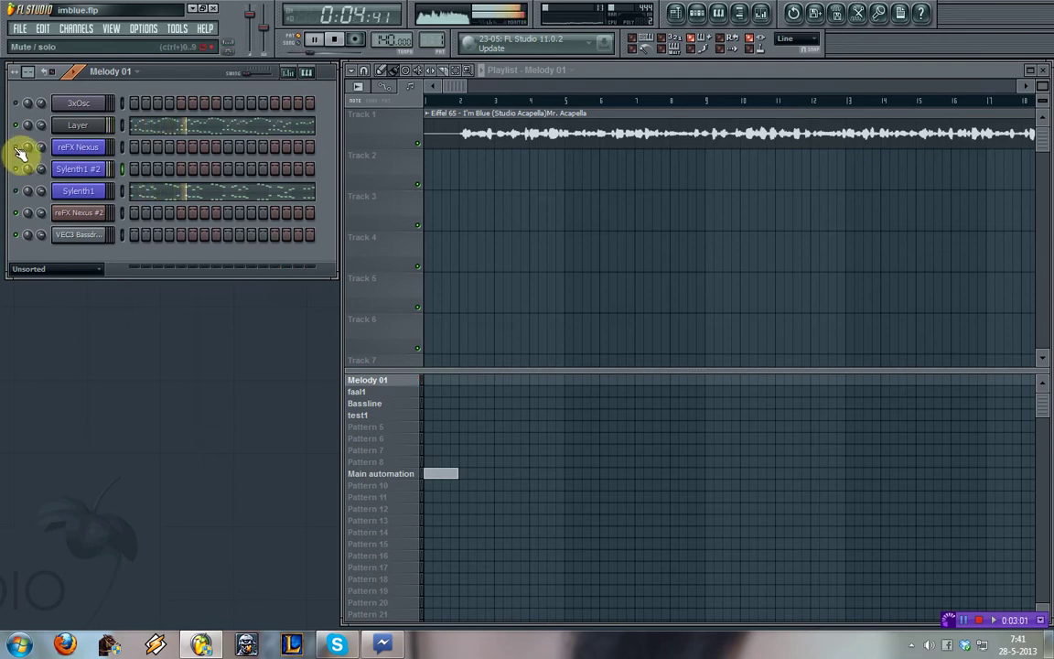
left_click_drag(41, 177, 40, 187)
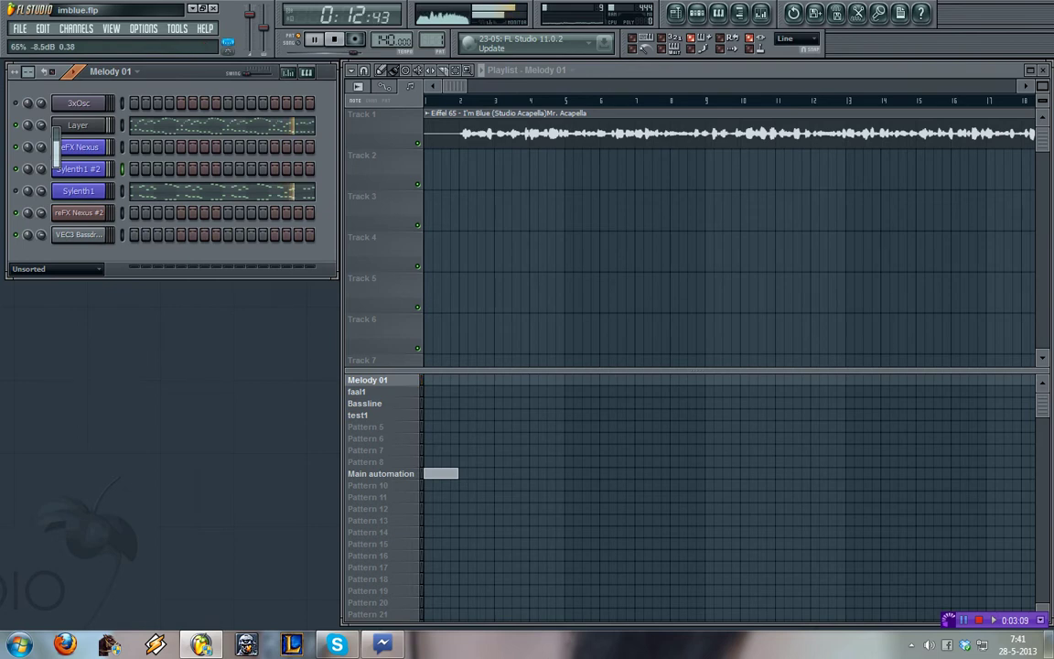
left_click_drag(40, 183, 24, 172)
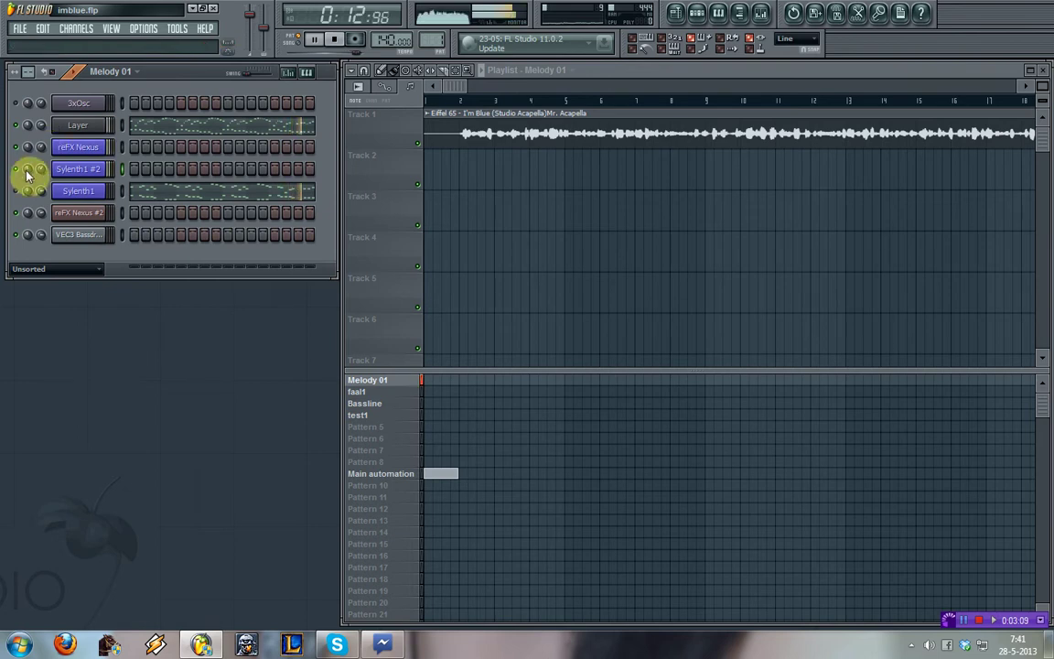
Place the Melody 01 pattern at bar 1 of the playlist and mute the acapella's Track 1
left_click(459, 381)
left_click_drag(508, 375, 478, 132)
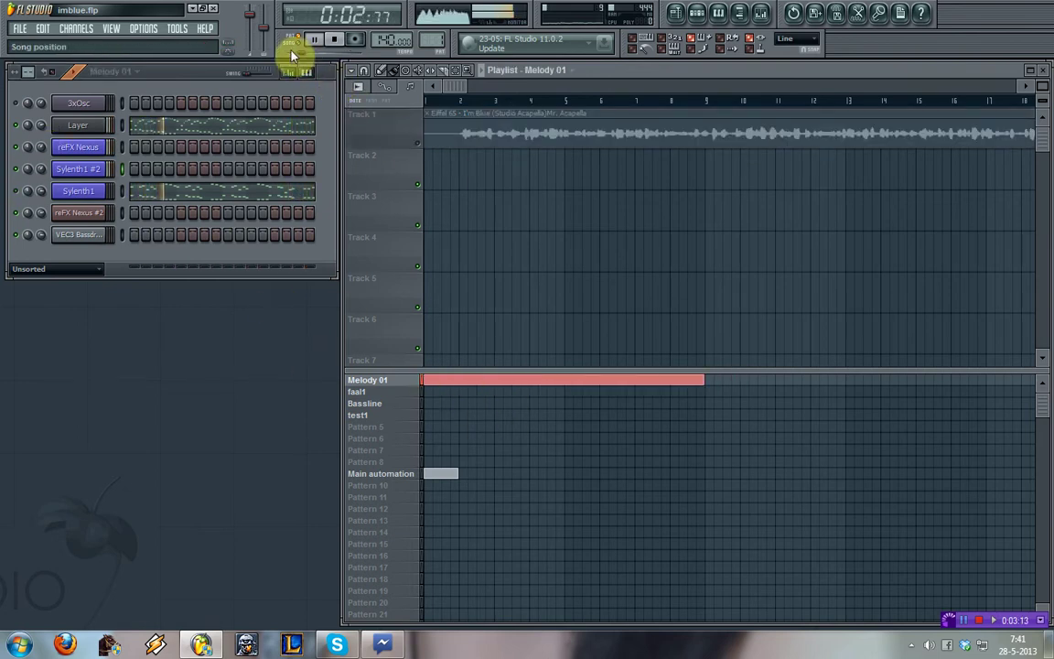
Create an automation clip for the FilterCtl Cutoff of Sylenth1 #2 and close the plugin and channel settings windows
left_click(79, 169)
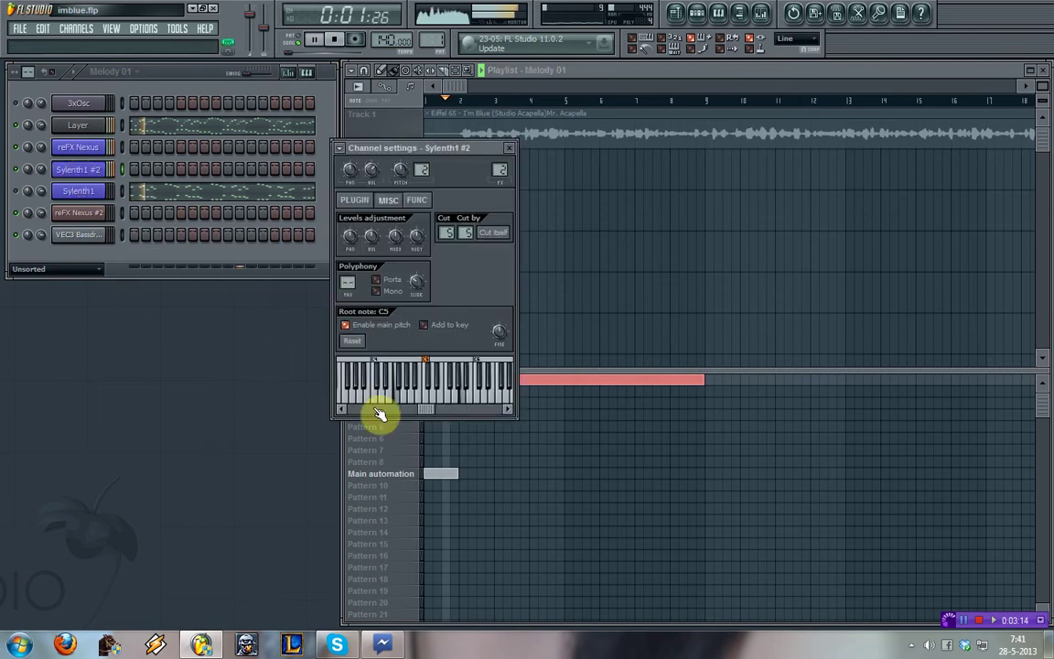
left_click(352, 202)
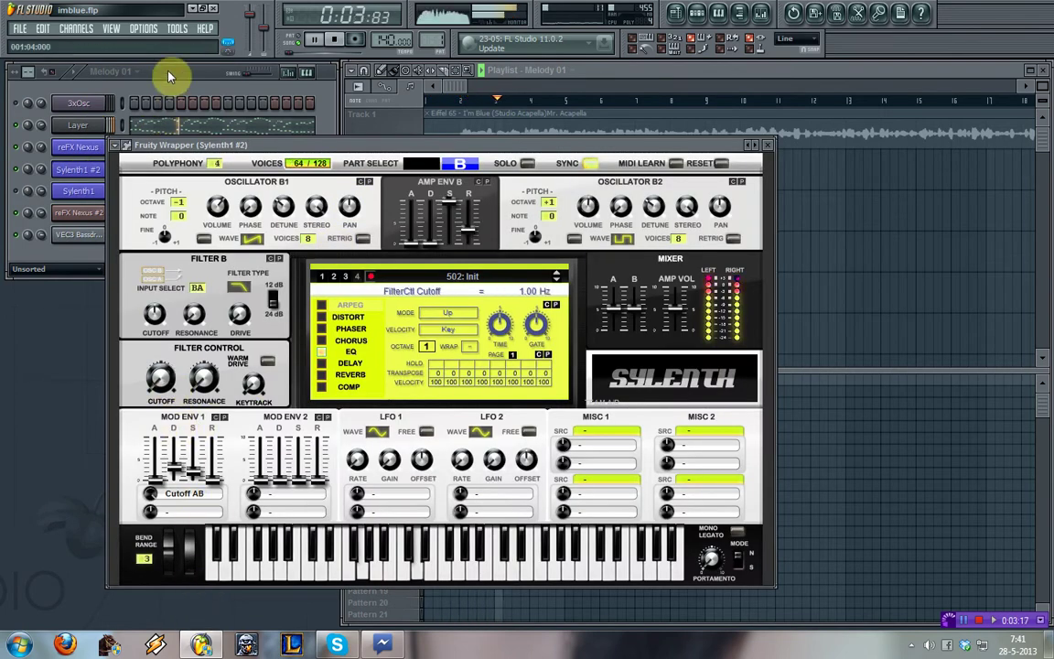
left_click(177, 28)
mouse_move(195, 172)
left_click(361, 247)
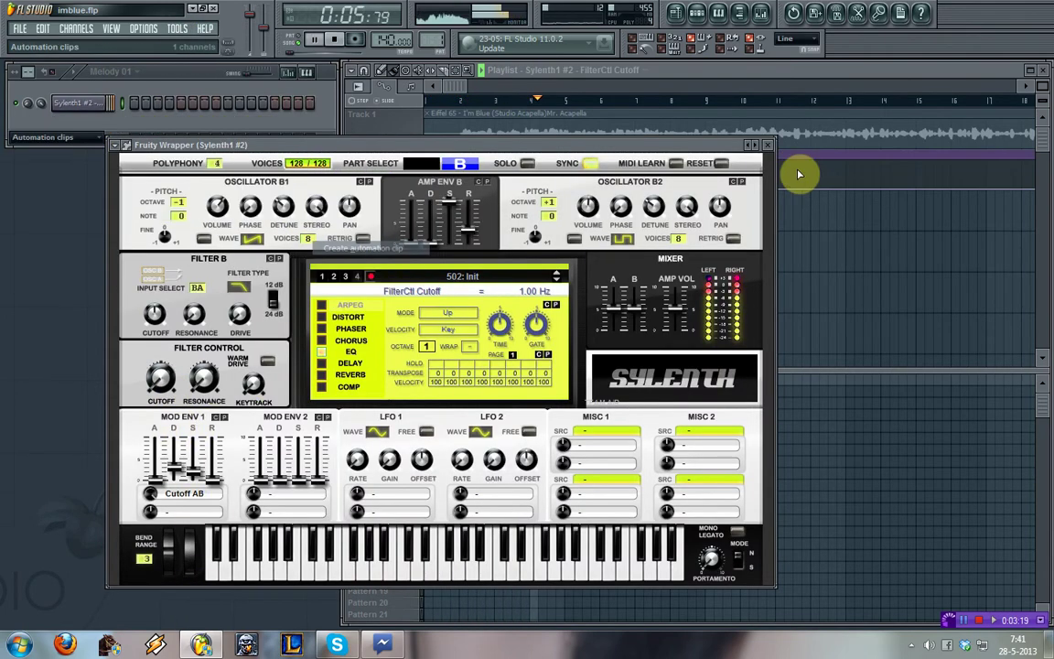
left_click(768, 145)
left_click(508, 150)
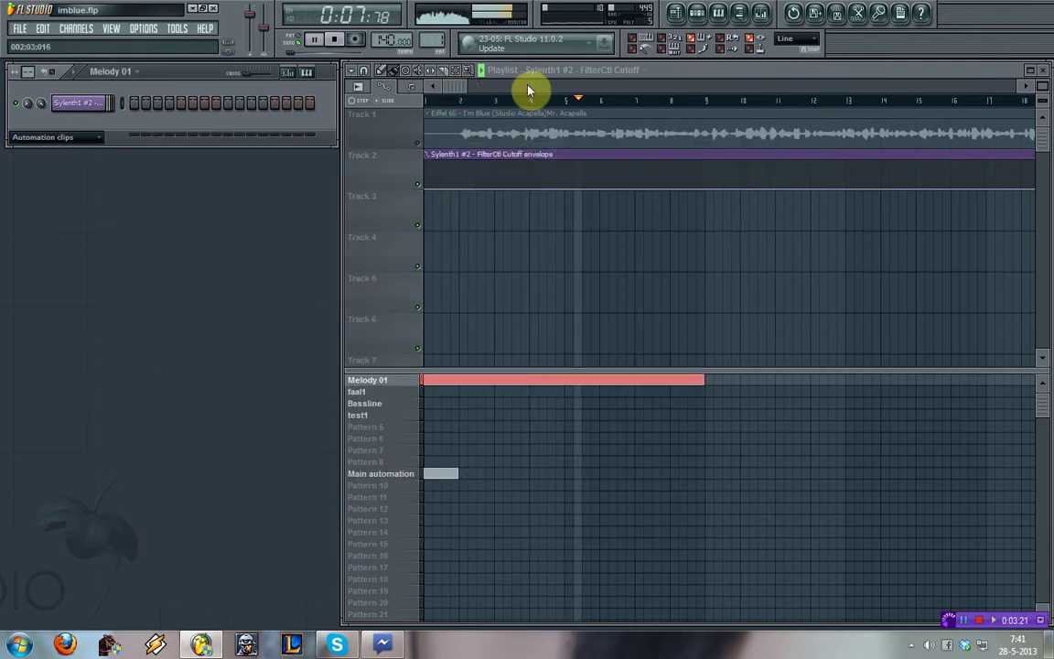
Shorten the cutoff automation clip to the Melody 01 pattern's length and shape its envelope into a rising curve
left_click_drag(528, 89, 878, 171)
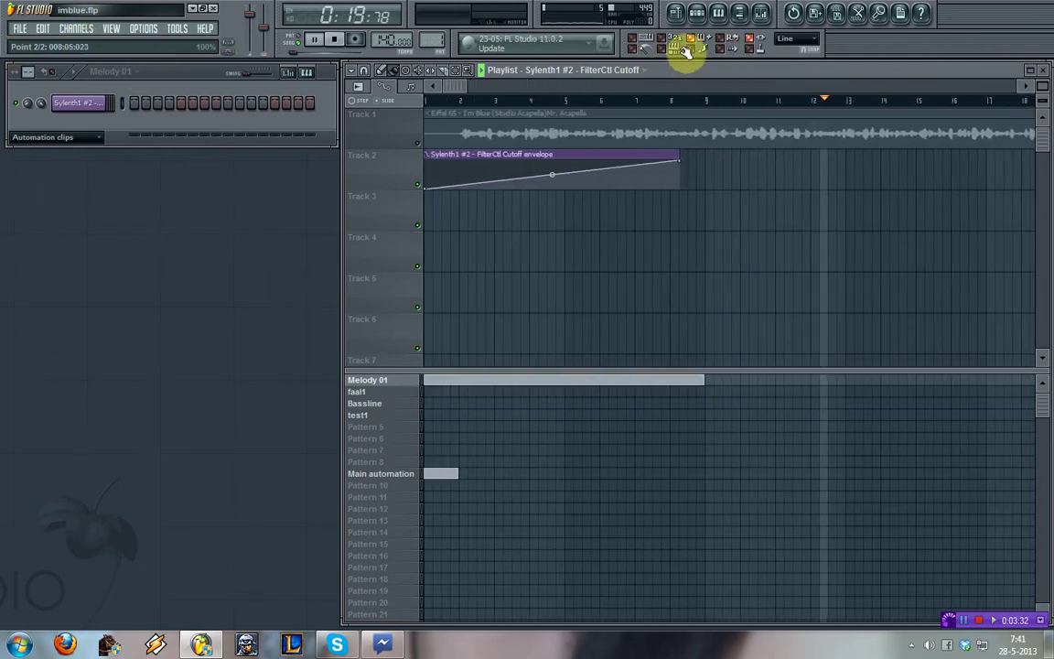
key("space")
left_click_drag(565, 174, 506, 157)
left_click(365, 70)
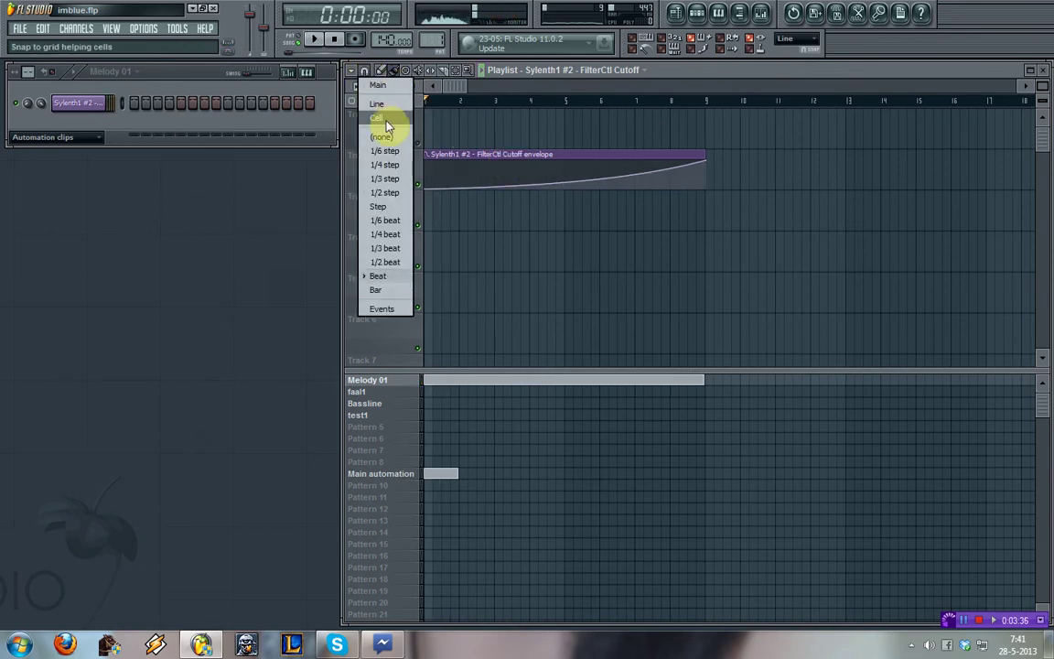
left_click(381, 70)
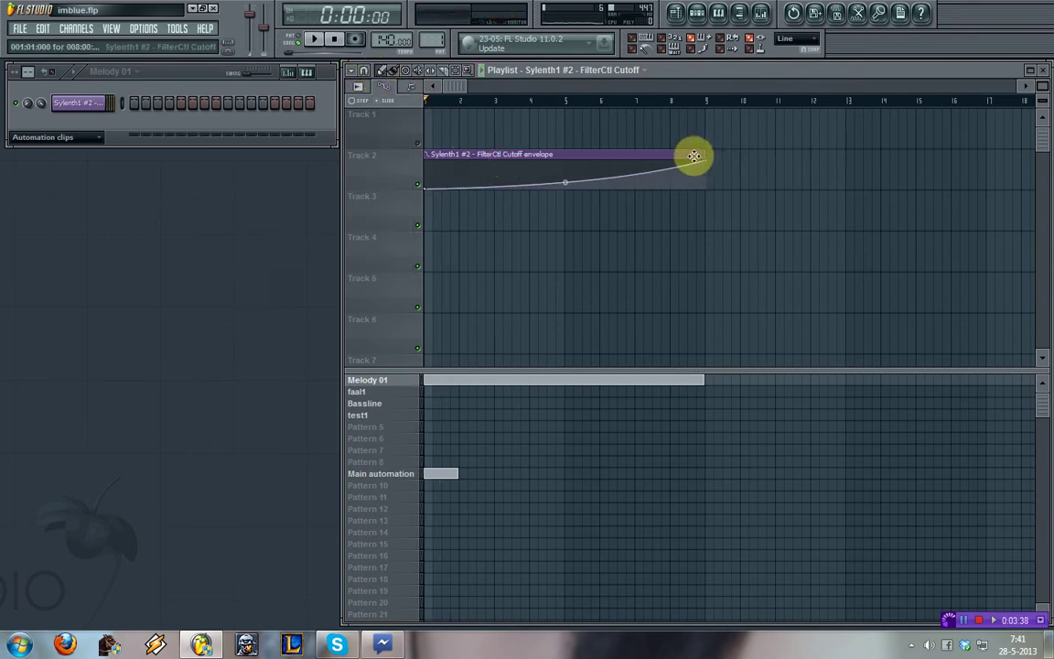
Delete the FilterCtl Cutoff automation clip and its channel
right_click(640, 158)
right_click(78, 103)
left_click(156, 284)
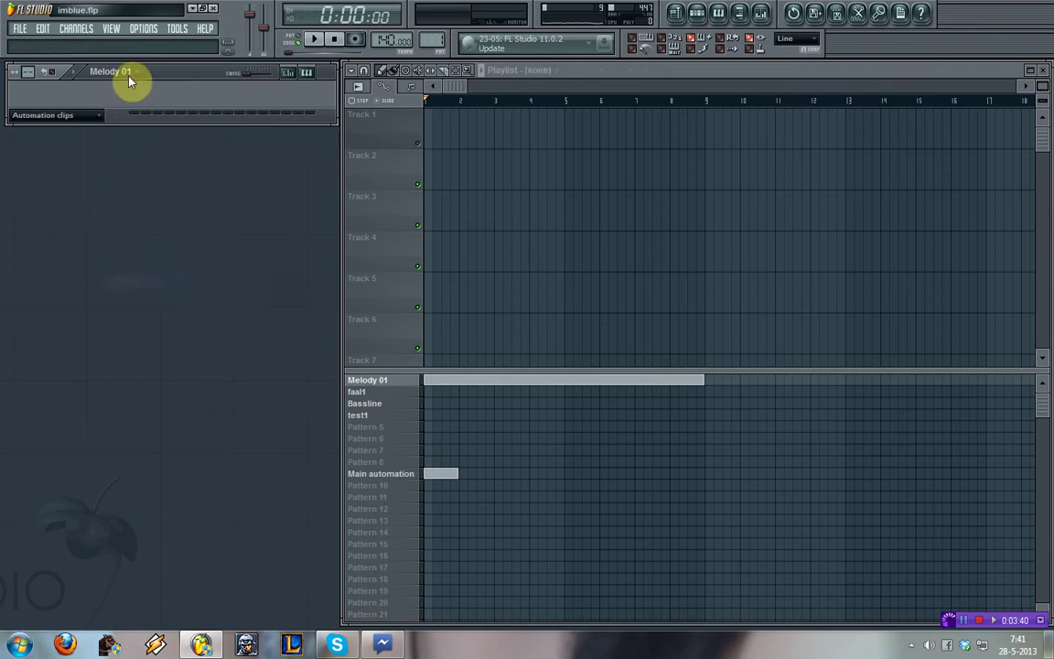
Create a new automation clip from the last tweaked parameter, Sylenth1 #2 FilterCtl Cutoff
left_click(143, 28)
mouse_move(176, 29)
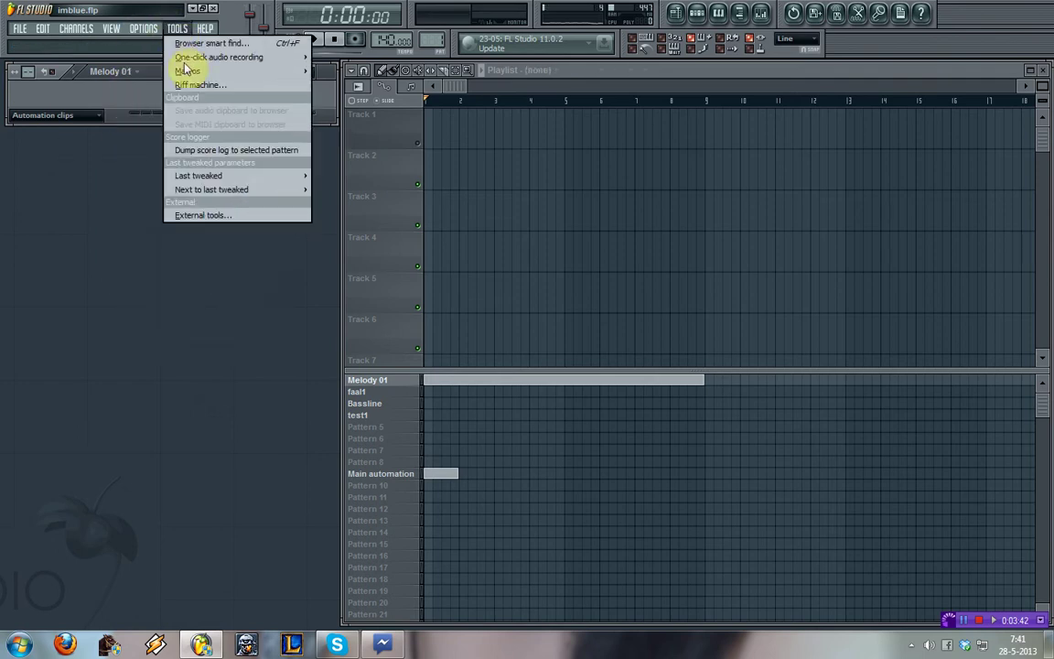
mouse_move(293, 175)
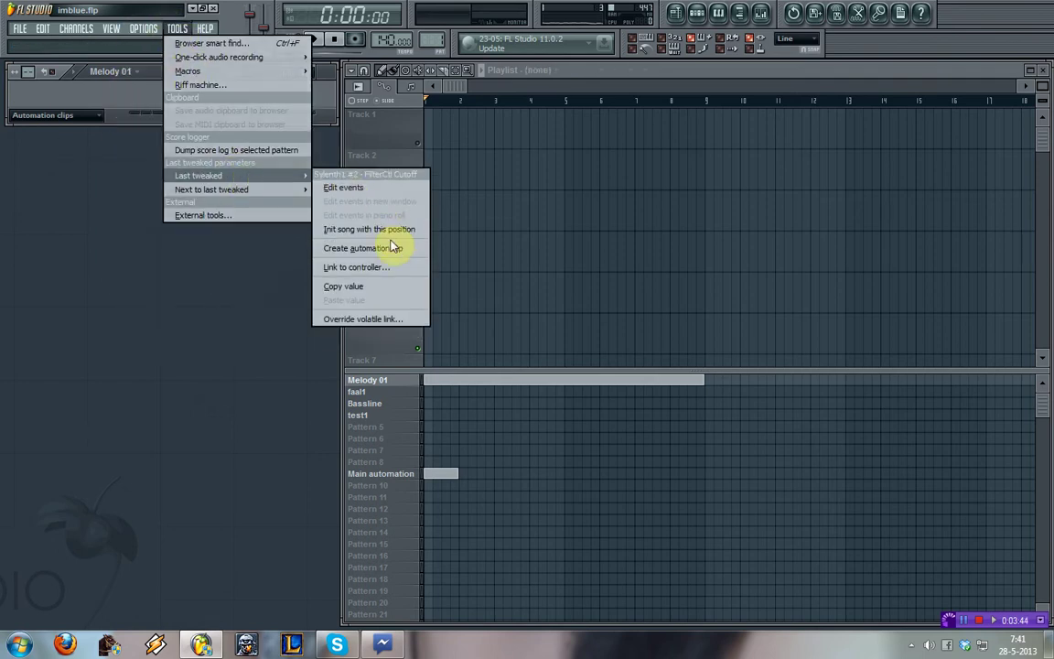
left_click(396, 248)
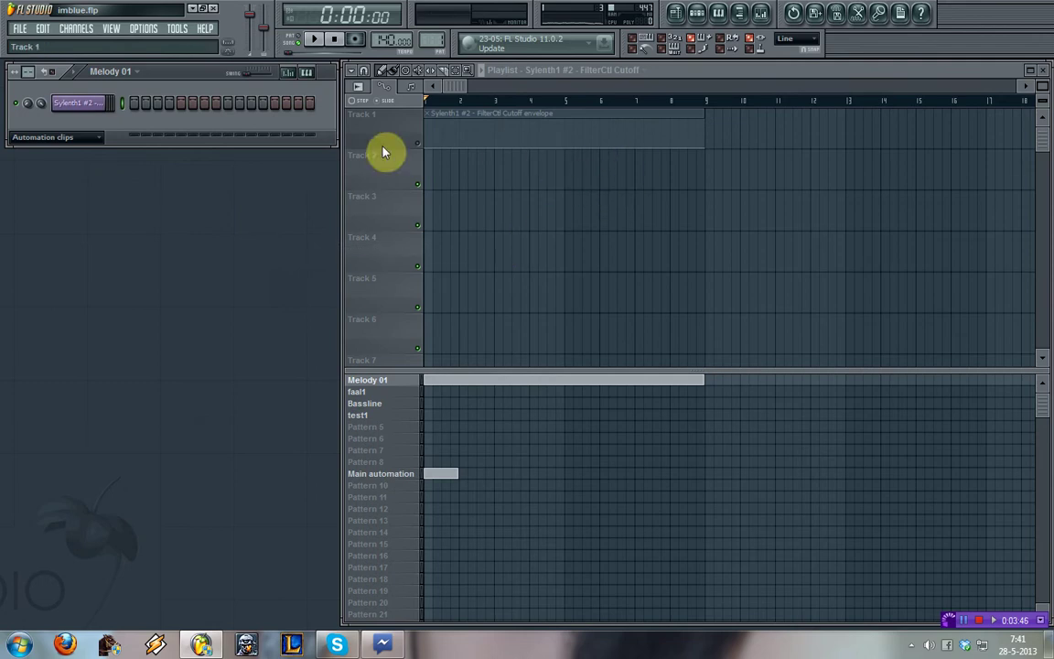
Unmute Track 1 and shape the new cutoff envelope into a slow-starting curve that rises towards bar 9 during playback
left_click(424, 150)
key("space")
left_click_drag(705, 146, 707, 115)
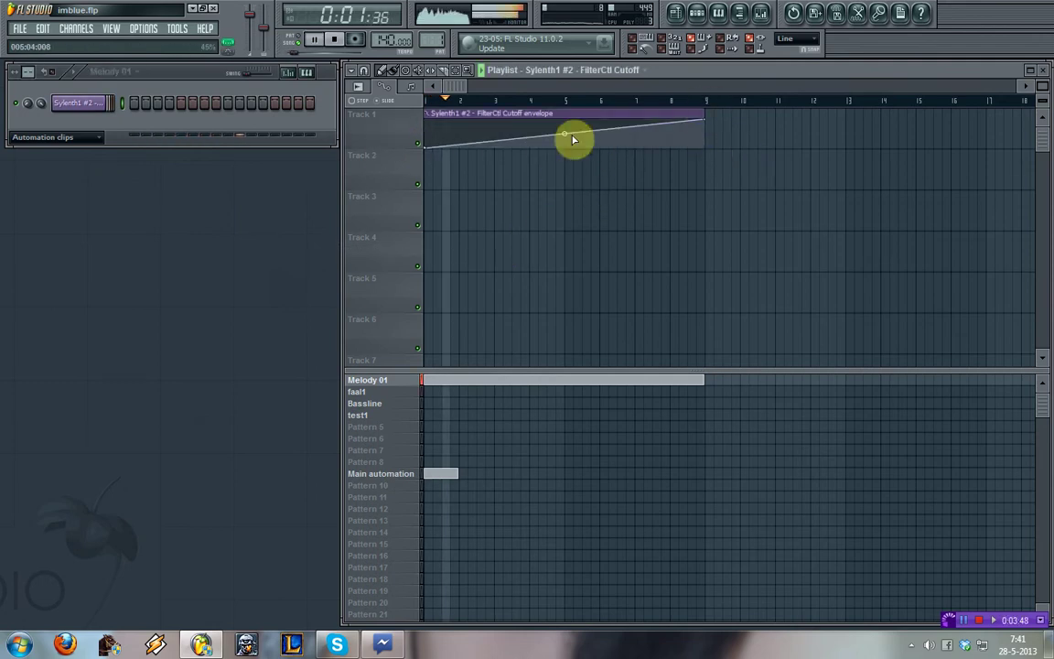
left_click_drag(567, 135, 540, 174)
Open the reFX Nexus plugin from the Melody 01 channels, stop playback and set its Amp Modifier release to -127
left_click(375, 381)
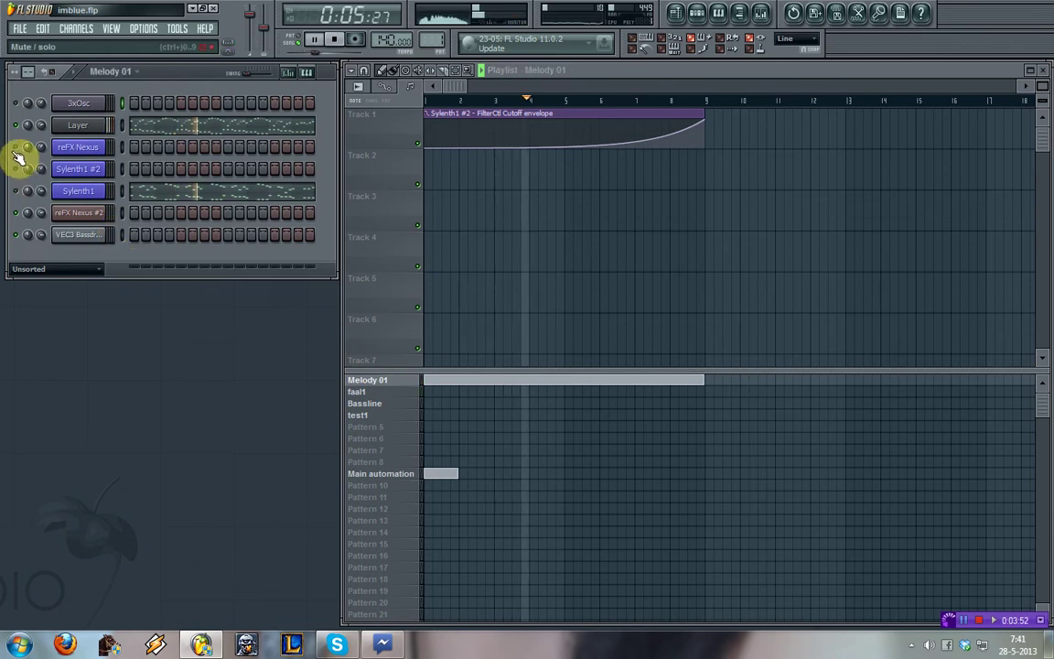
left_click(79, 148)
left_click_drag(561, 300, 547, 201)
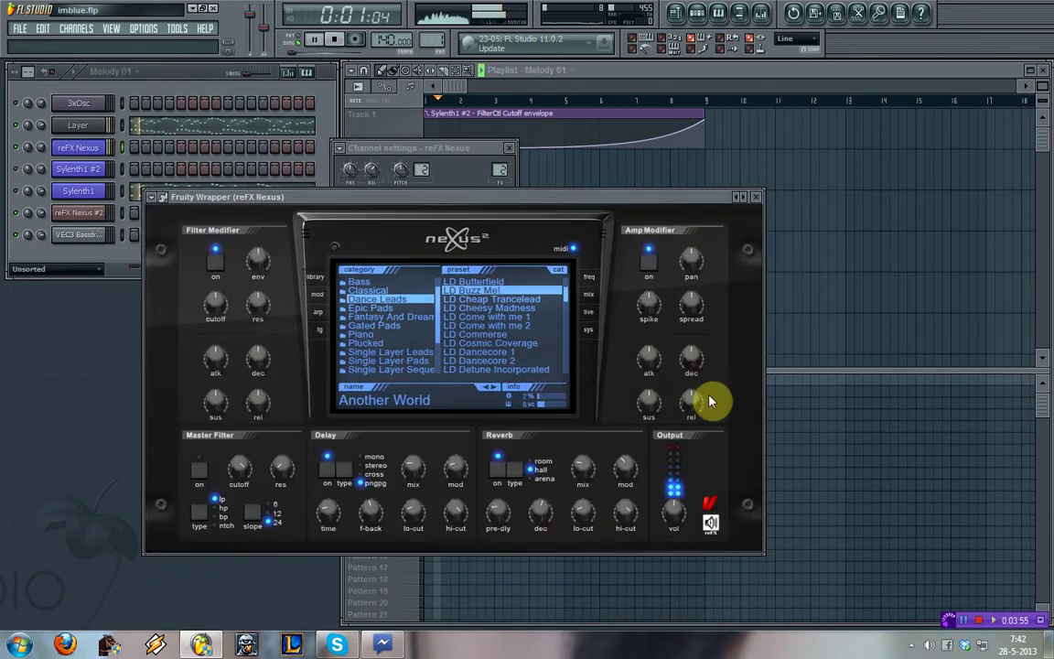
key("space")
mouse_move(682, 416)
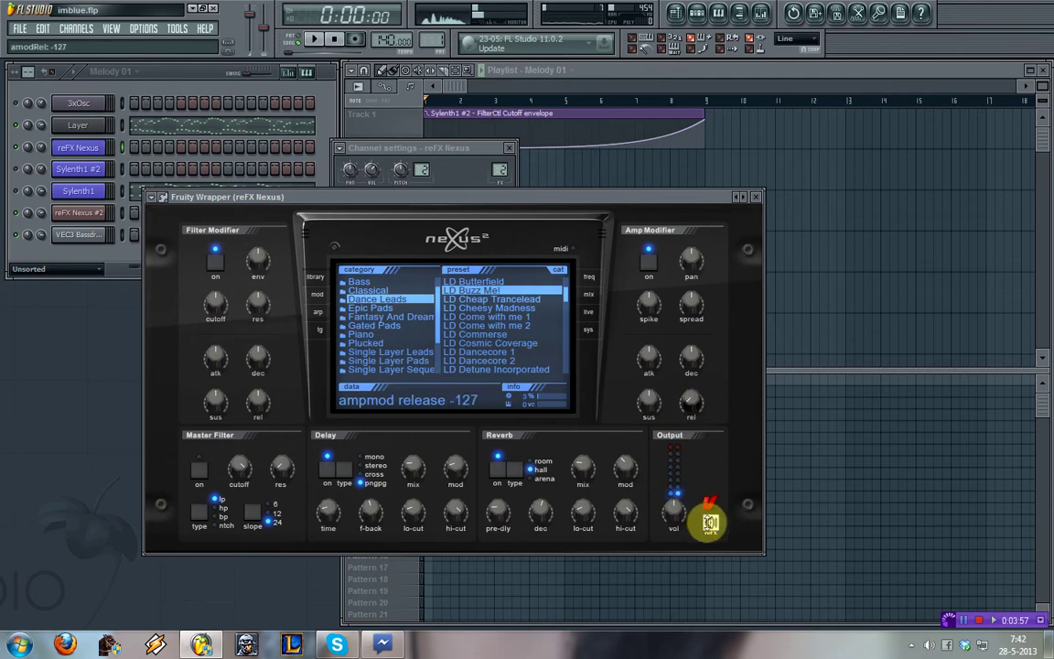
Start playback, lower the Nexus Amp Modifier sustain and set its decay to about -108
key("space")
left_click_drag(702, 389, 711, 524)
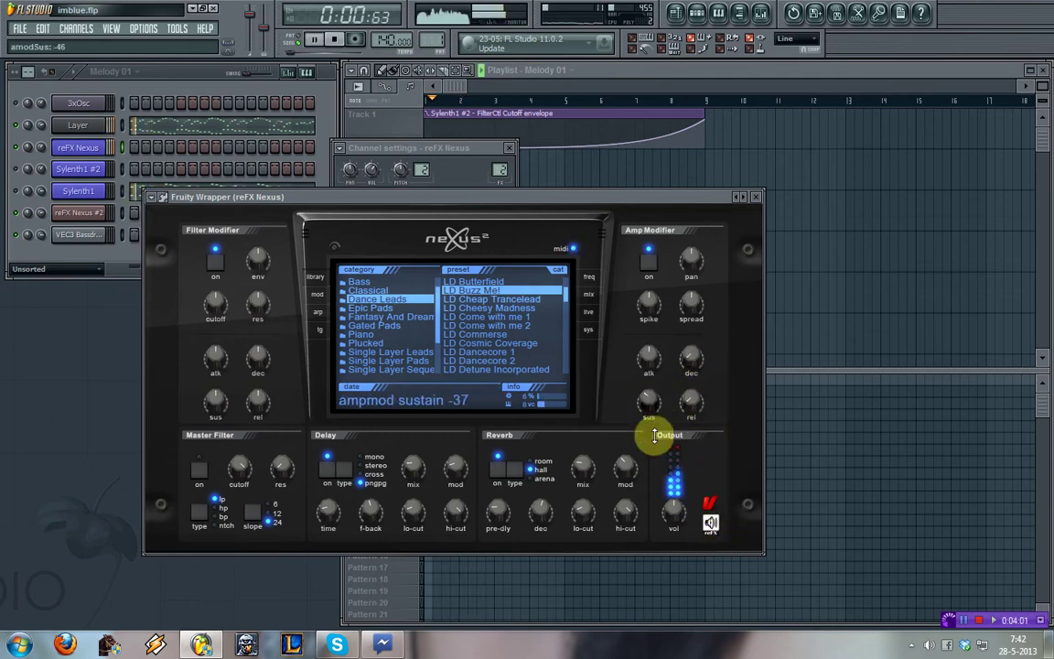
left_click_drag(656, 436, 668, 462)
left_click_drag(693, 359, 697, 327)
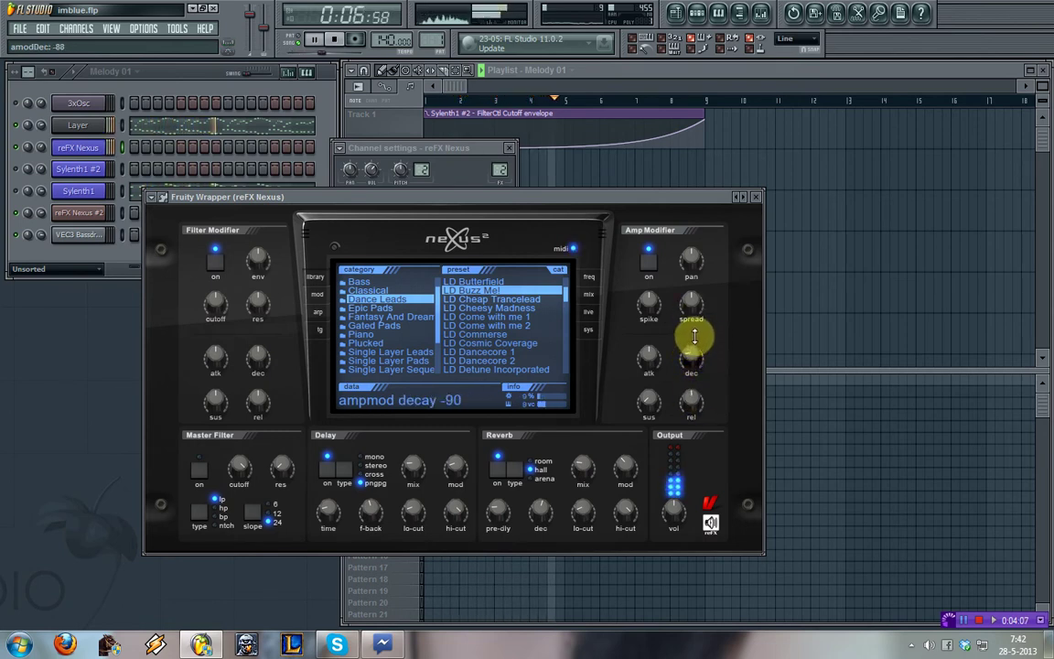
left_click_drag(695, 336, 699, 301)
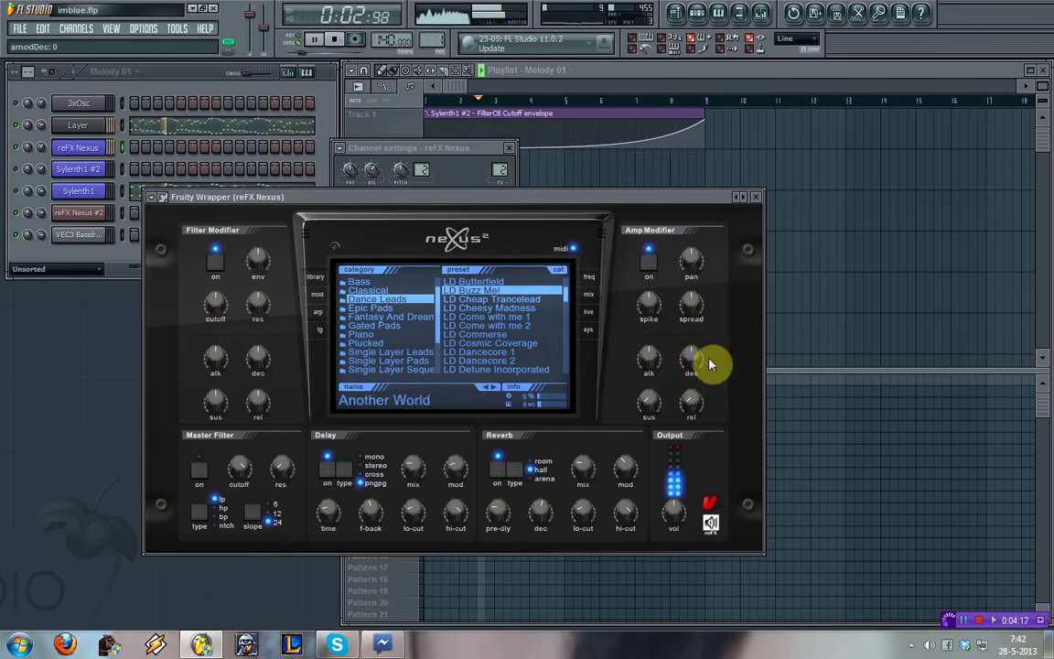
left_click_drag(706, 360, 695, 449)
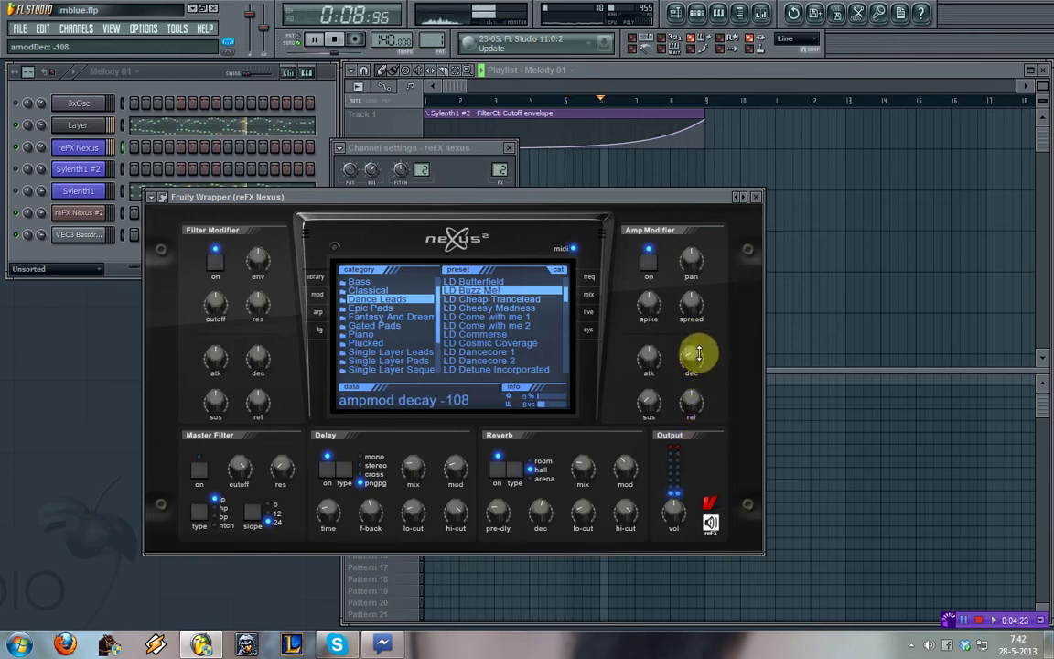
left_click(177, 28)
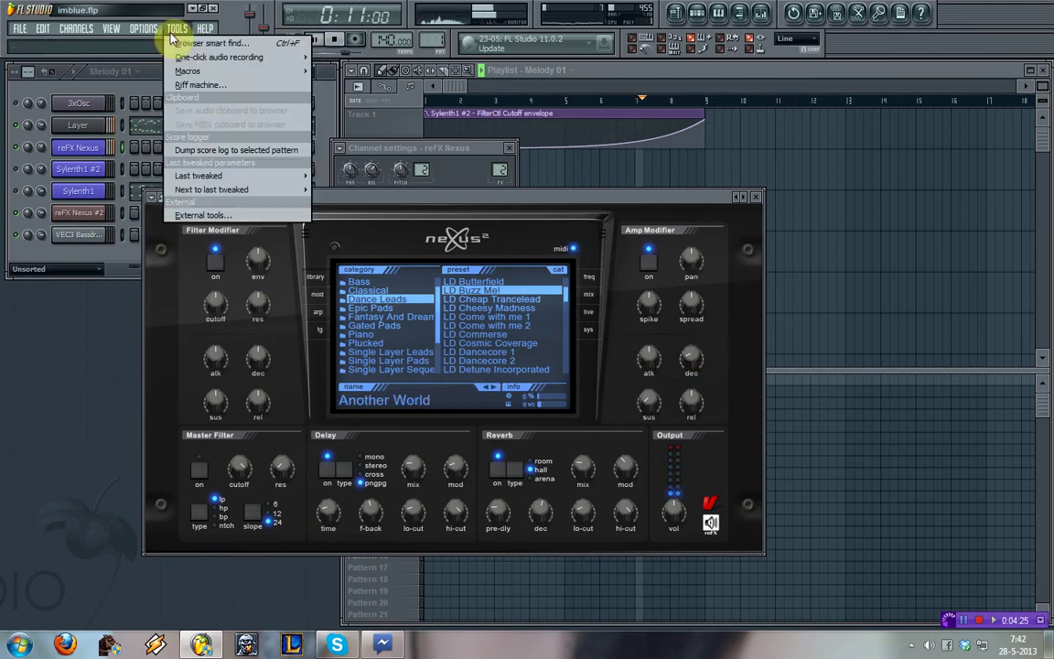
mouse_move(207, 175)
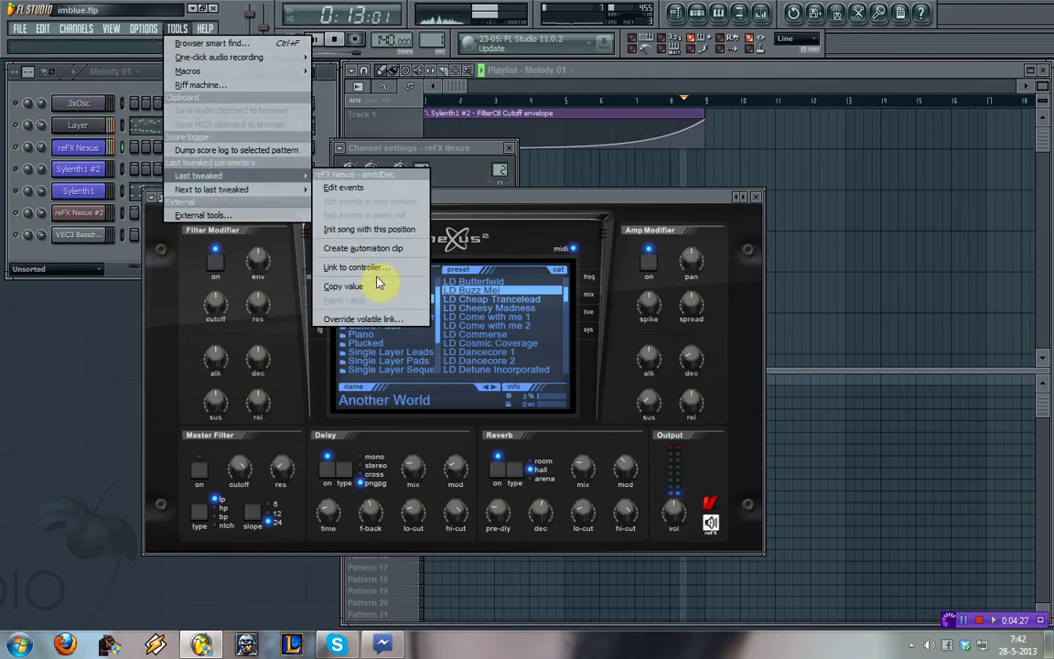
left_click(355, 269)
left_click(601, 201)
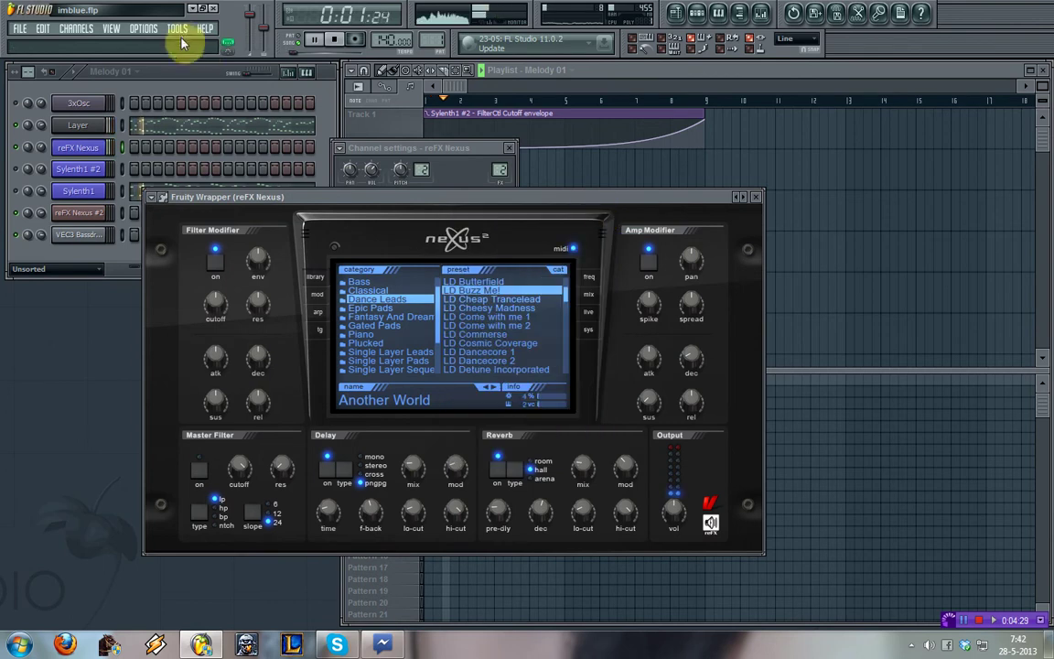
Create an automation clip from the last tweaked parameter, reFX Nexus amodDec, and close the channel settings
left_click(177, 29)
mouse_move(227, 175)
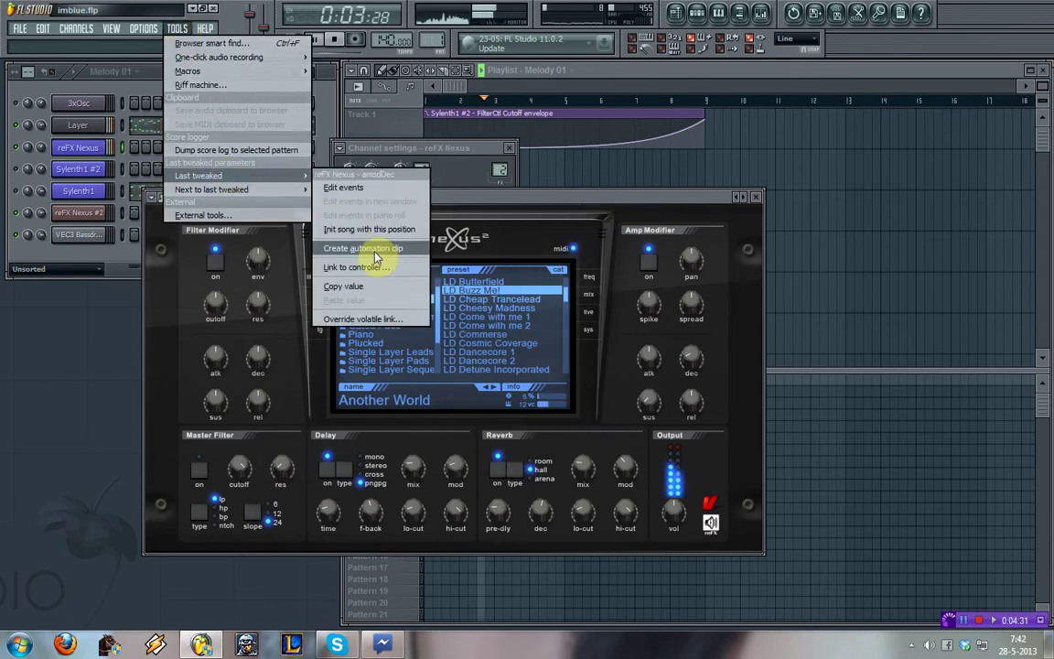
left_click(354, 244)
left_click(494, 166)
left_click(510, 147)
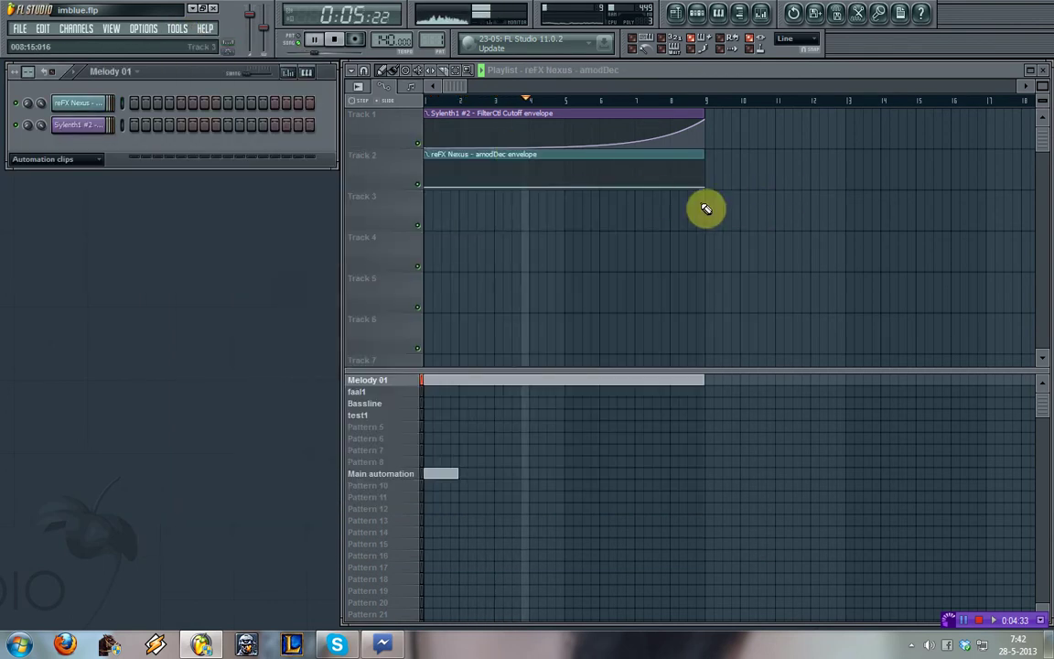
Raise the end of the amodDec envelope at bar 9 to about 62% and bend it into a slow-starting rising curve
mouse_move(706, 186)
left_mouse_down()
mouse_move(711, 168)
mouse_move(711, 177)
left_mouse_up()
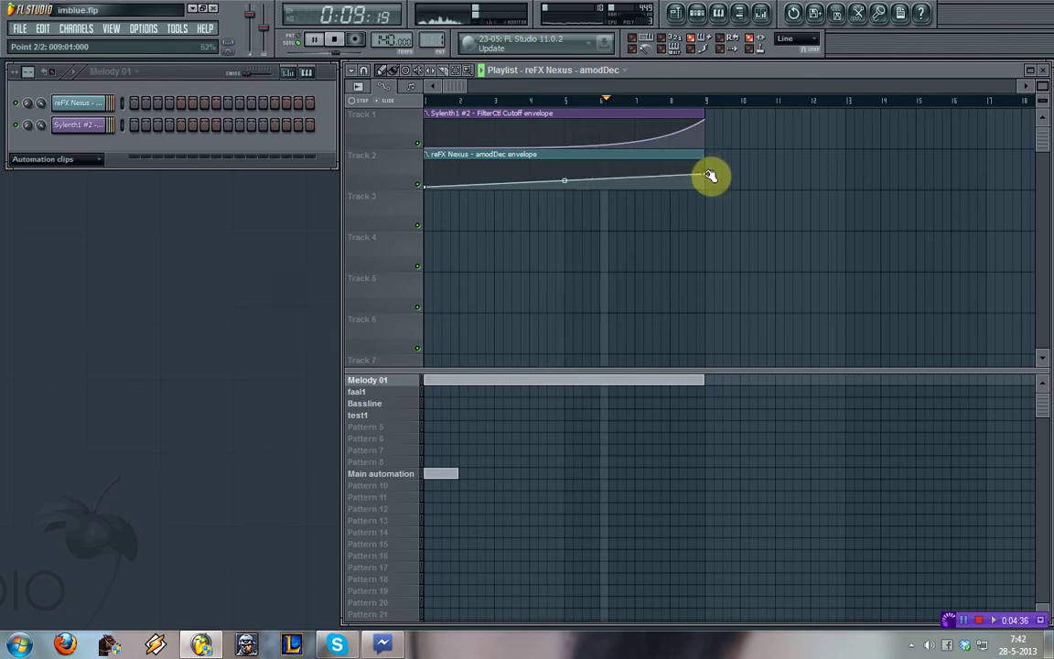
mouse_move(567, 182)
left_mouse_down()
mouse_move(566, 197)
mouse_move(561, 186)
left_mouse_up()
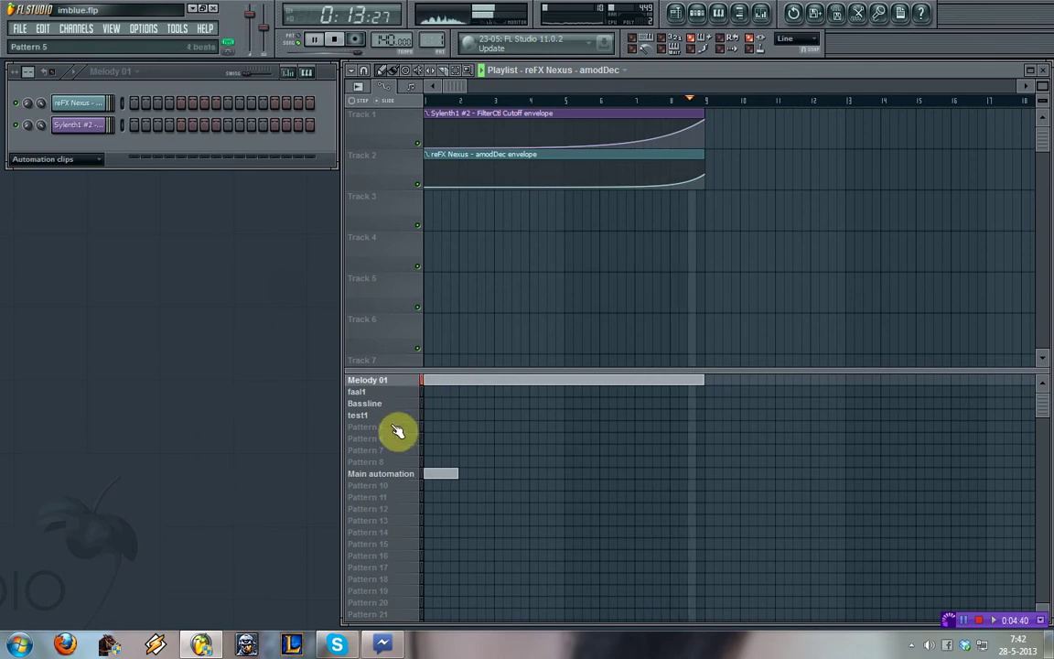
left_click(375, 379)
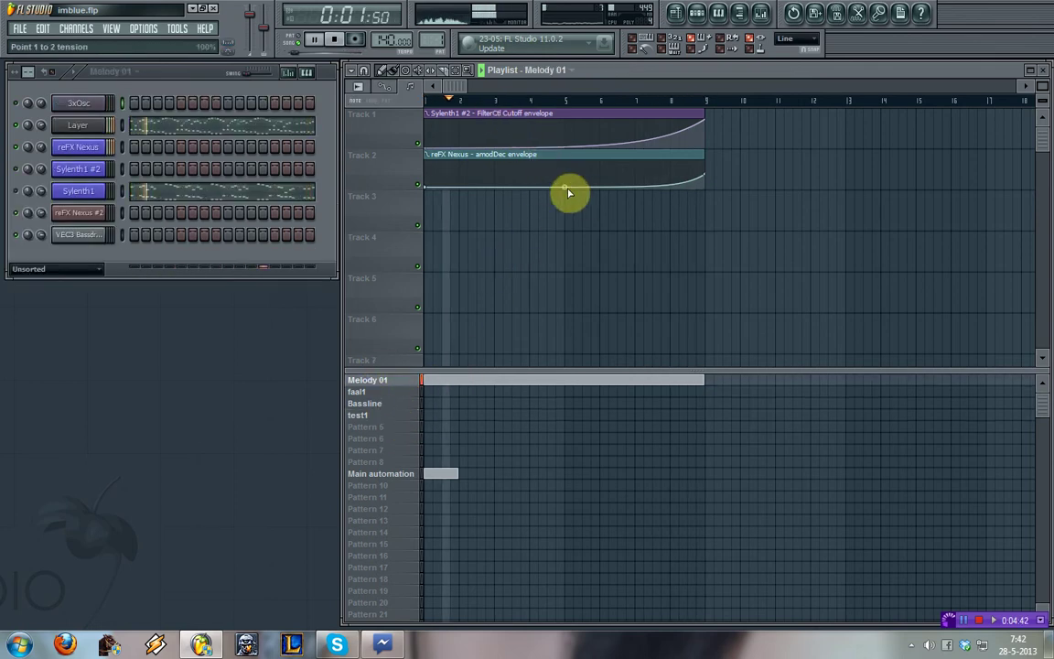
left_click(430, 187)
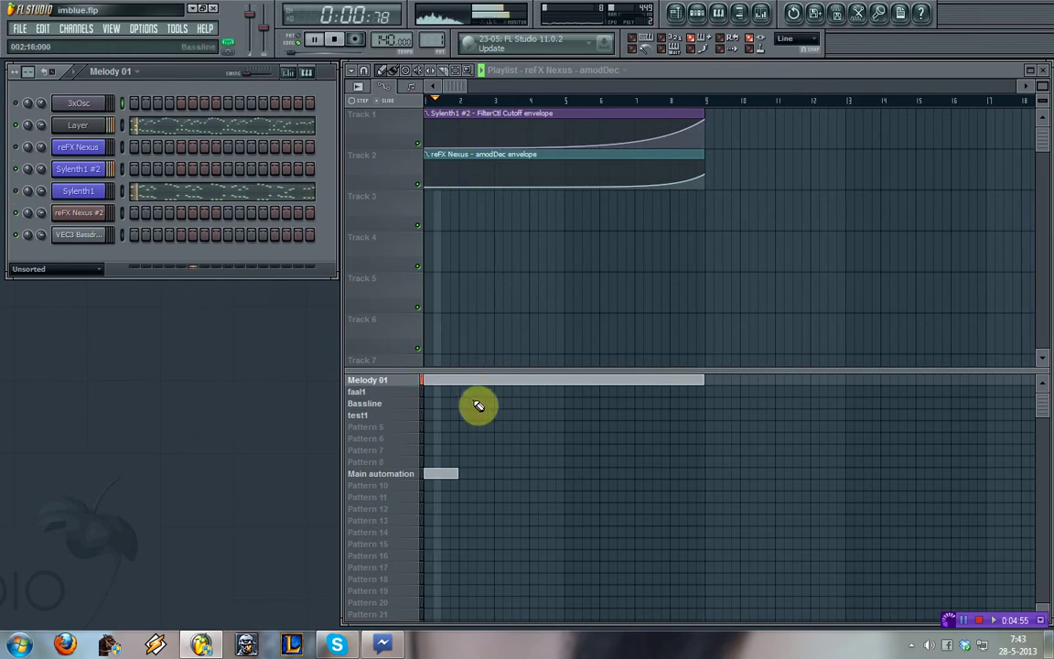
Place a second Melody 01 clip and a Bassline clip in the playlist, both starting at bar 9
left_click(722, 380)
left_click(388, 404)
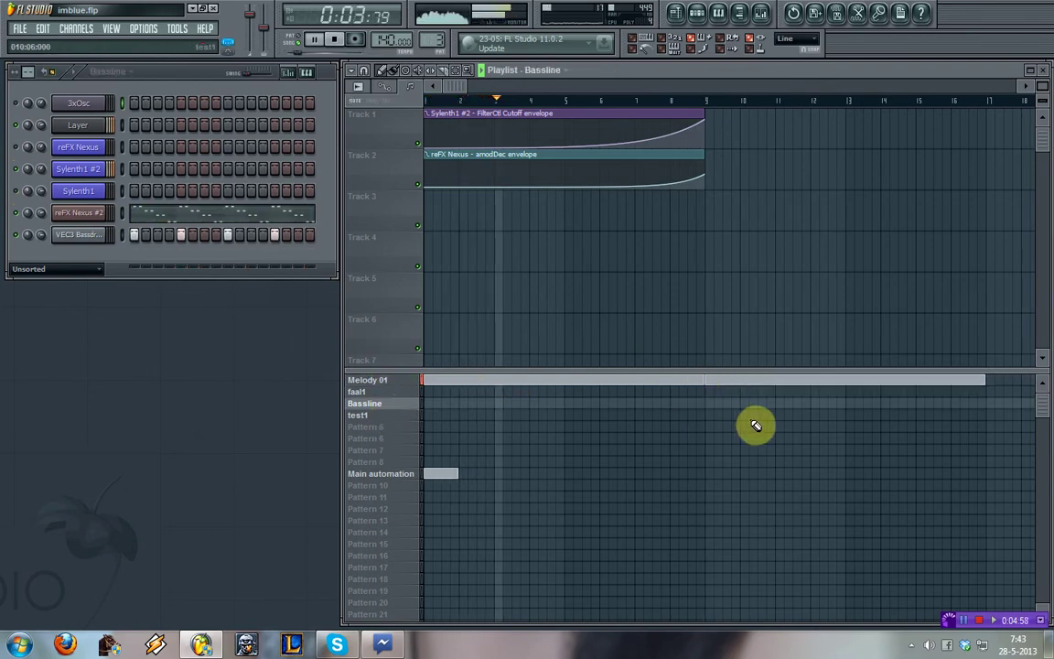
left_click(714, 406)
left_click_drag(742, 404, 736, 404)
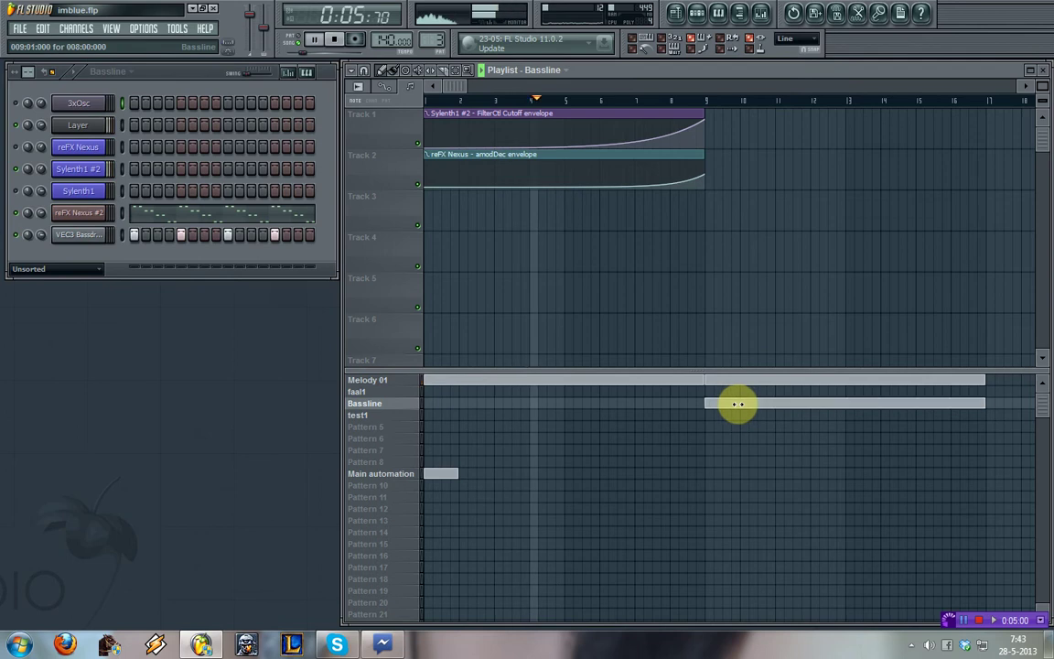
Check the Melody 01 layer notes in the piano roll and add further Bassline and Melody 01 clips at bar 17
left_click(377, 379)
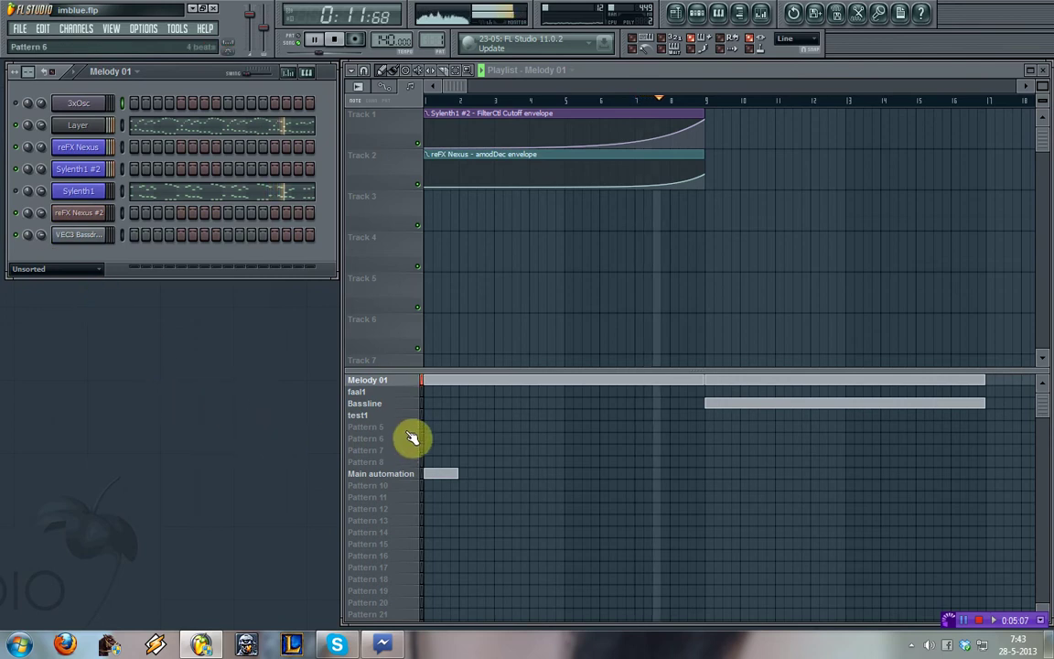
left_click(389, 404)
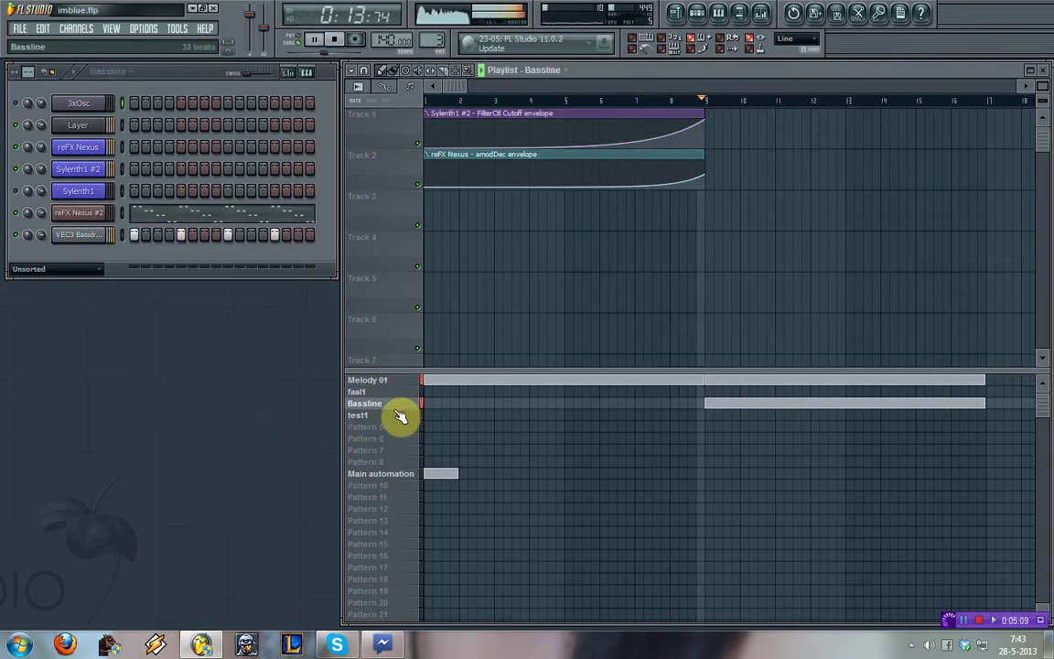
left_click(389, 380)
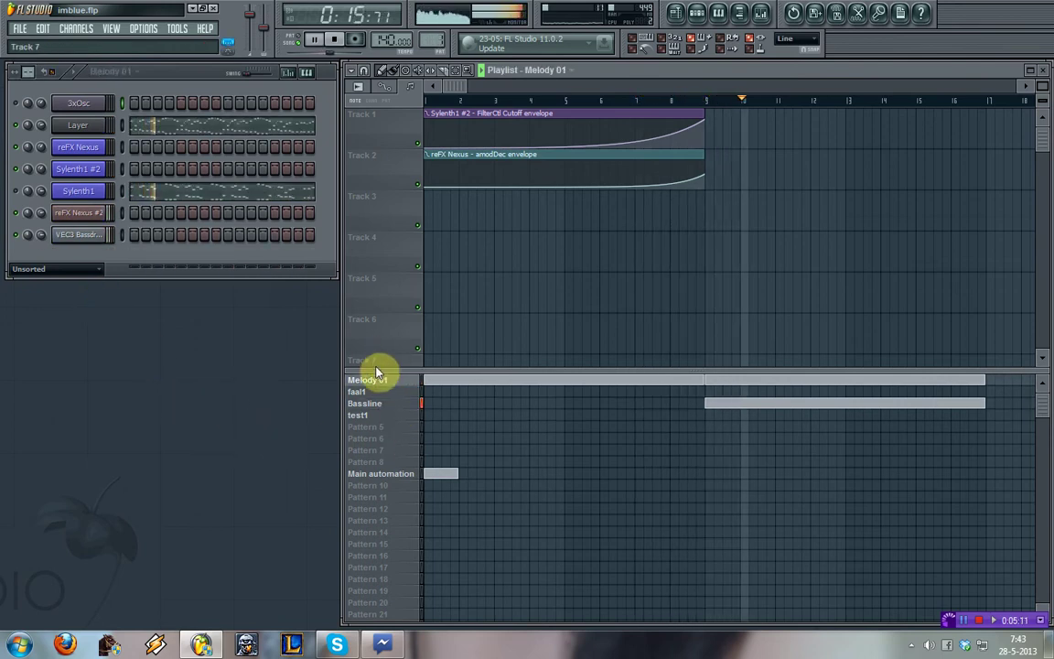
left_click(240, 140)
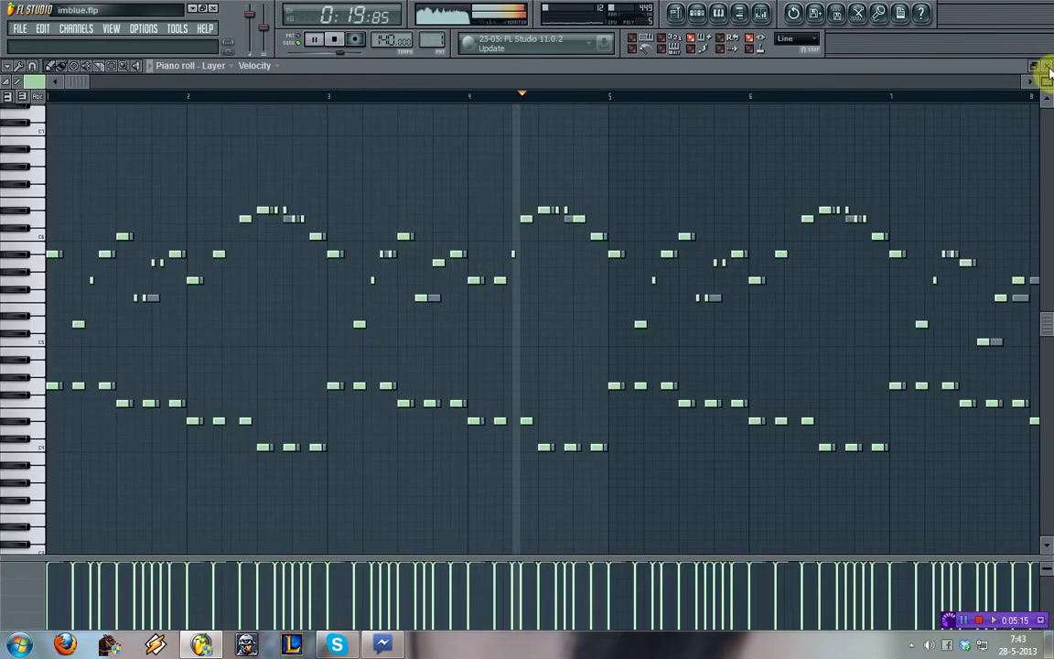
key("F7")
left_click_drag(522, 87, 702, 257)
left_click(798, 401)
left_click(800, 380)
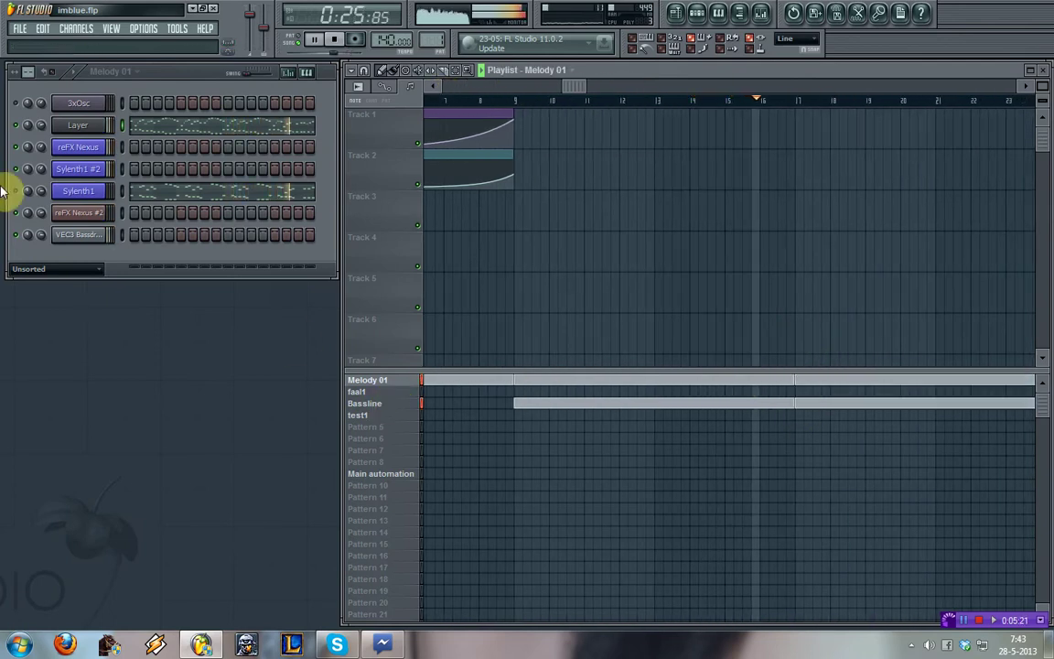
Switch to pattern mode, clone the Melody 01 pattern and delete all of the Layer channel's notes from the copy
left_click(292, 40)
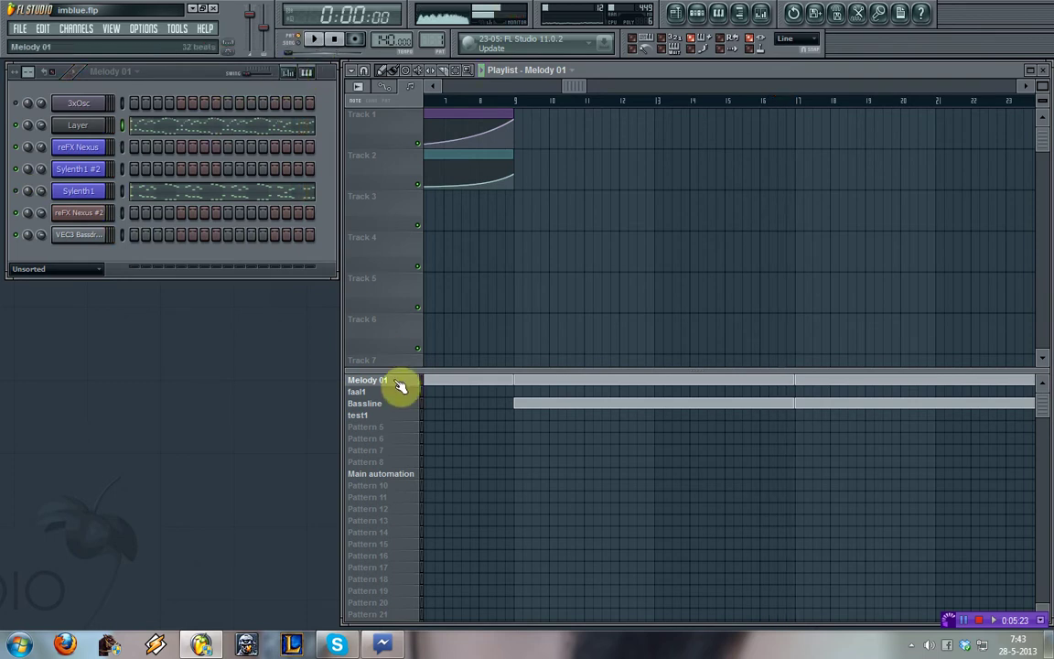
right_click(368, 380)
left_click(301, 190)
key("ctrl+a")
key("Delete")
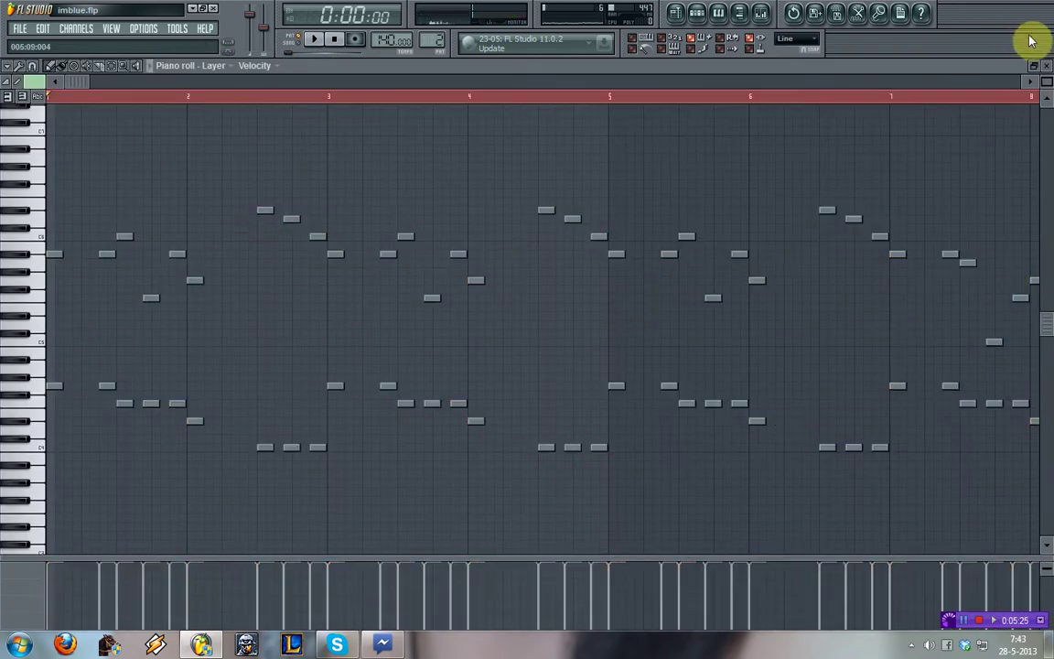
left_click(1029, 72)
Play the cloned pattern with the Sylenth1 channel unmuted and rename the pattern Melody 02
key("space")
left_click(11, 188)
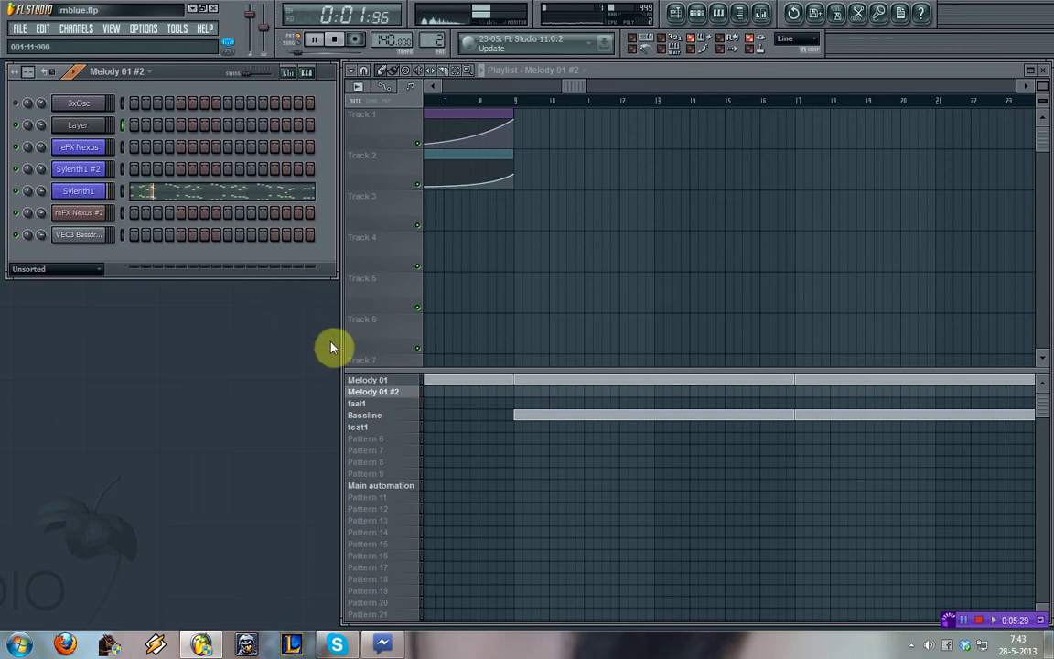
right_click(393, 393)
left_click(540, 348)
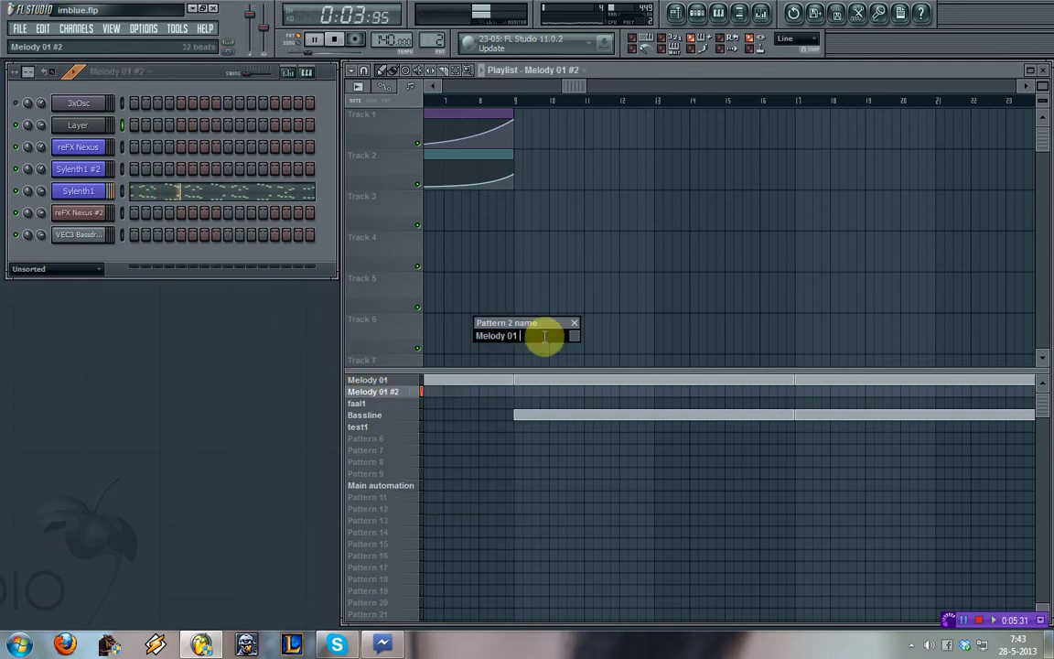
key("BackSpace")
key("BackSpace")
type("2")
key("Return")
Open Sylenth1 and set oscillators A1 and A2 to the TriSaw wave with 8 voices each
left_click(110, 194)
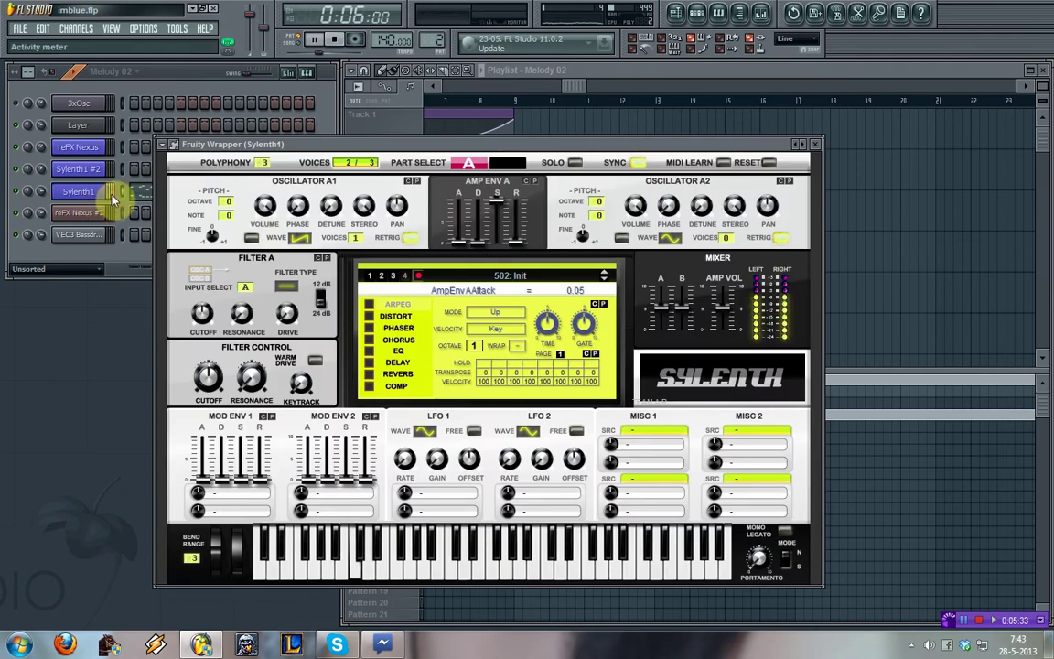
mouse_move(299, 237)
left_mouse_down()
mouse_move(290, 258)
mouse_move(315, 230)
left_mouse_up()
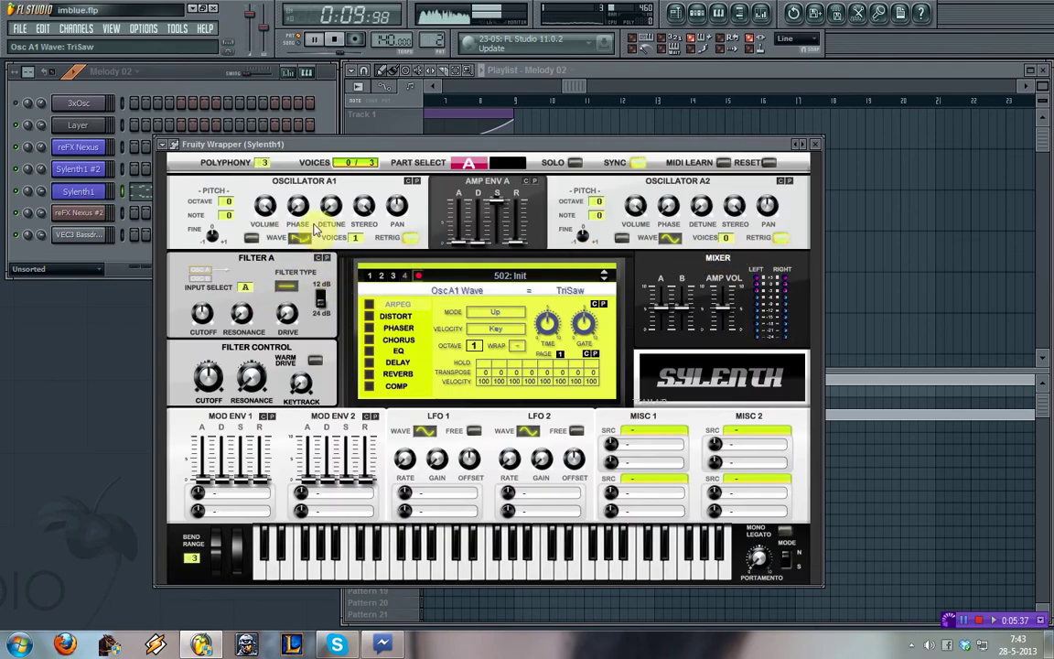
left_click_drag(671, 236, 700, 187)
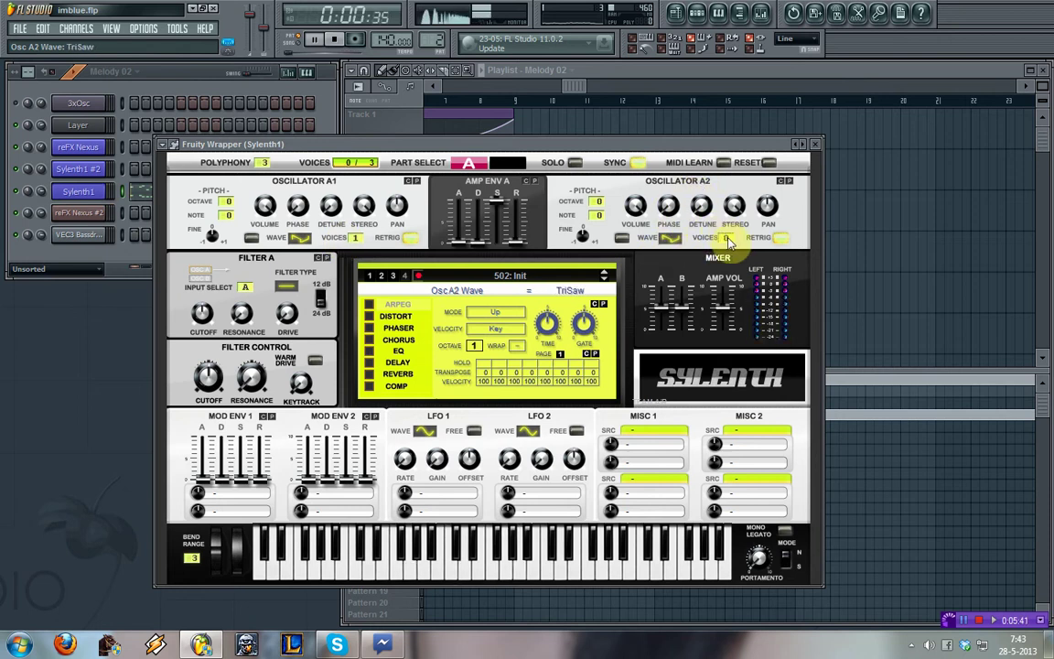
left_click_drag(355, 240, 332, 150)
key("space")
key("space")
Detune part A's oscillators with A1 at about 3.86, switch off both retrigs and feed A+B into a low-pass Filter A
left_click_drag(701, 206, 699, 163)
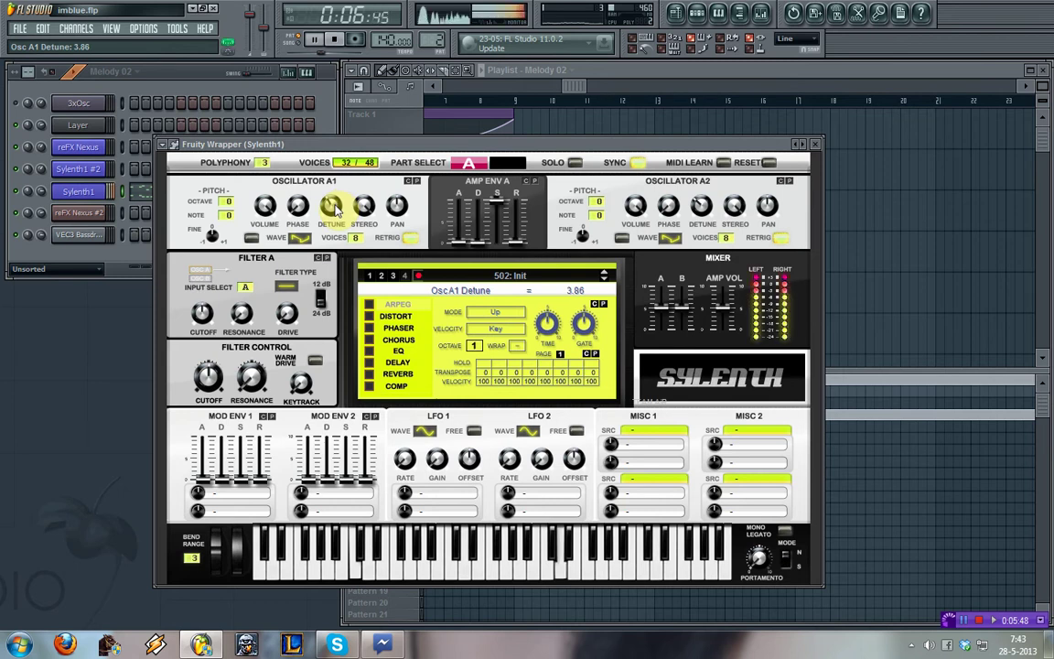
left_click(781, 239)
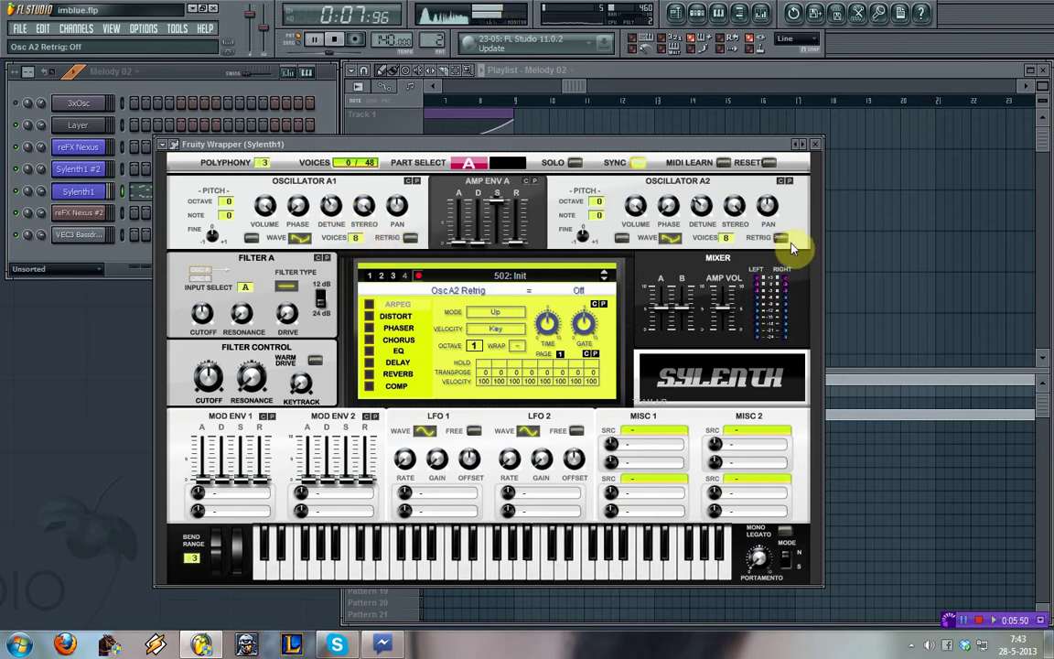
left_click(287, 286)
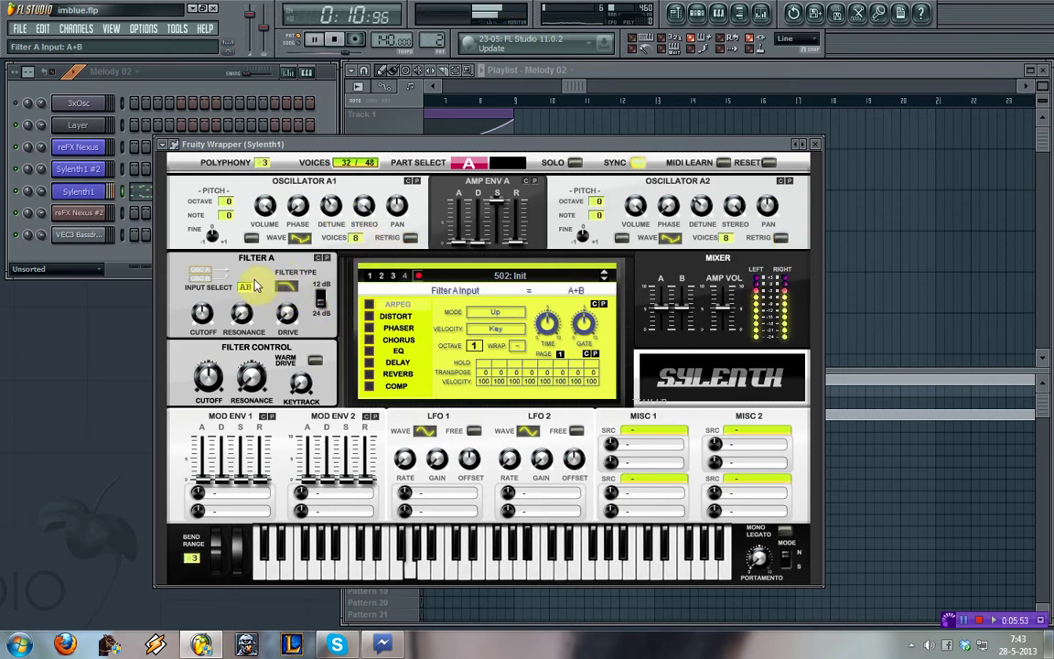
Switch Sylenth1 to part B and give oscillator B1 8 voices, a detune of about 2.76 and retrig off
left_click(468, 163)
left_click_drag(355, 238, 339, 183)
left_click(410, 238)
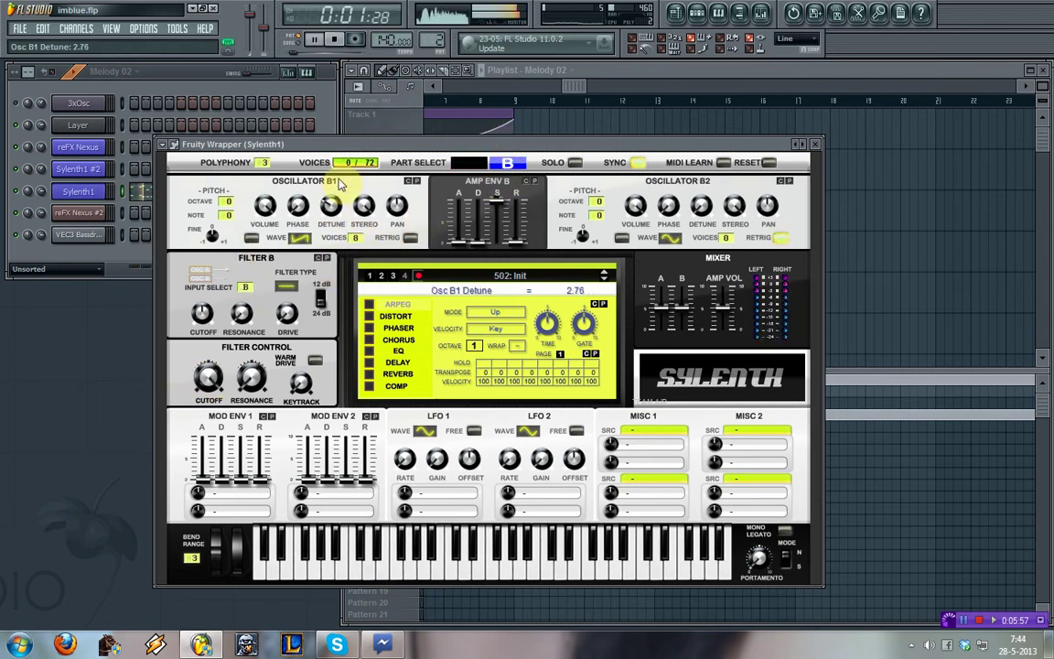
Set oscillator B2 to a saw wave with 8 voices, detune about 3.48 and retrig off, and adjust Filter B's input and type
left_click(673, 240)
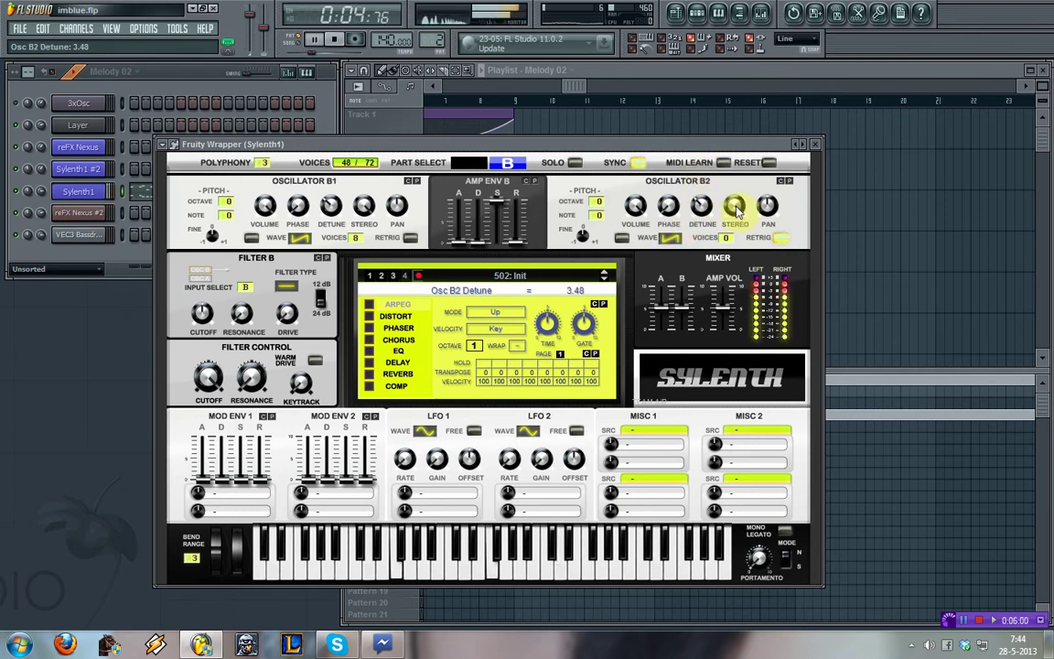
left_click(780, 238)
left_click_drag(727, 240, 728, 85)
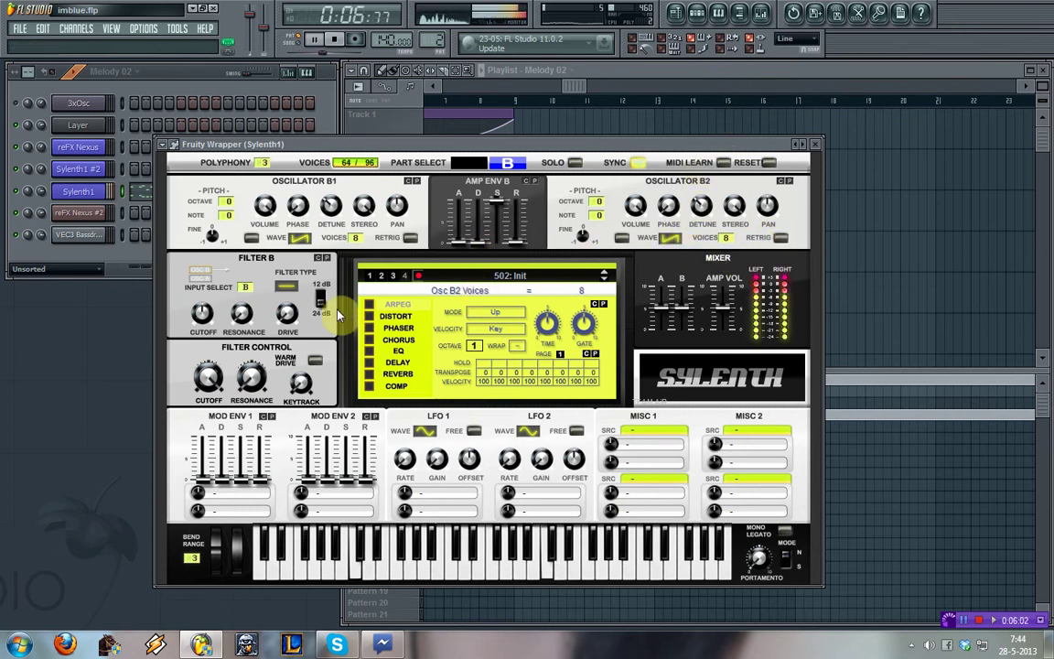
left_click(245, 287)
left_click(287, 286)
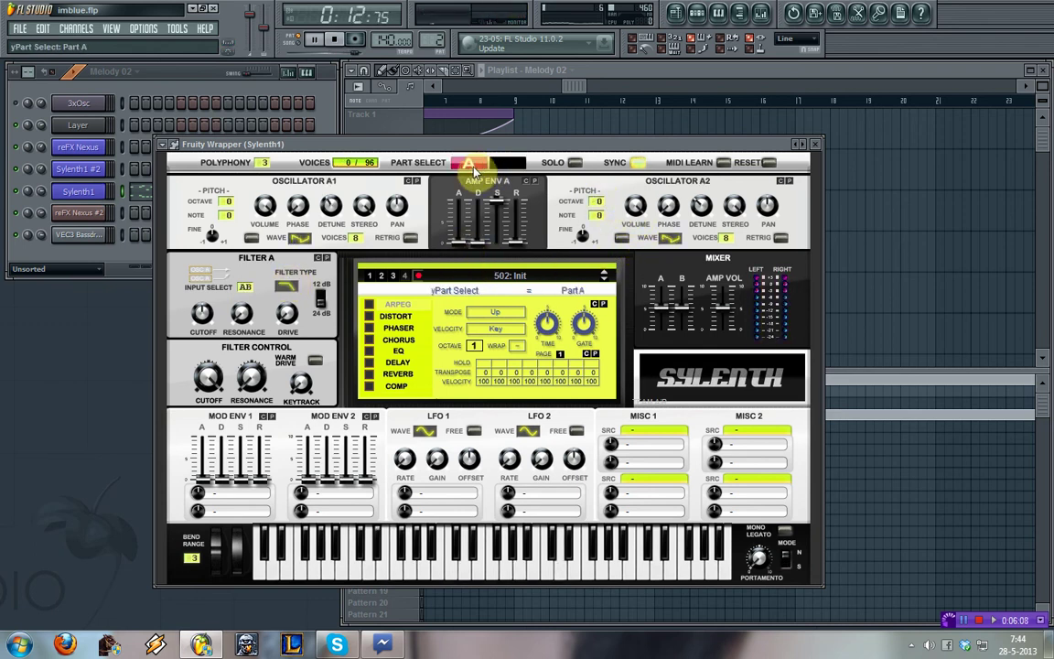
Return to part A and set oscillator A2's octave to -1 and its volume to about 6.1
left_click(469, 163)
left_click_drag(596, 202, 597, 216)
left_click(643, 213)
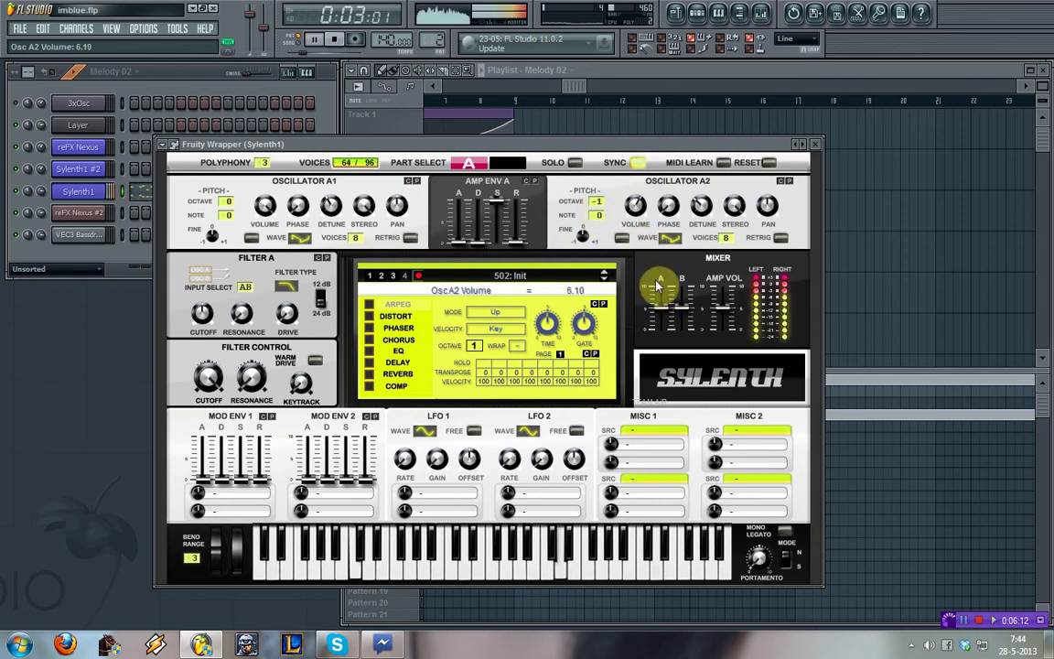
Set the amp envelope release to about 2.86 in part A and about 3.15 in part B, and return to part A
mouse_move(519, 243)
left_mouse_down()
mouse_move(522, 252)
mouse_move(523, 223)
left_mouse_up()
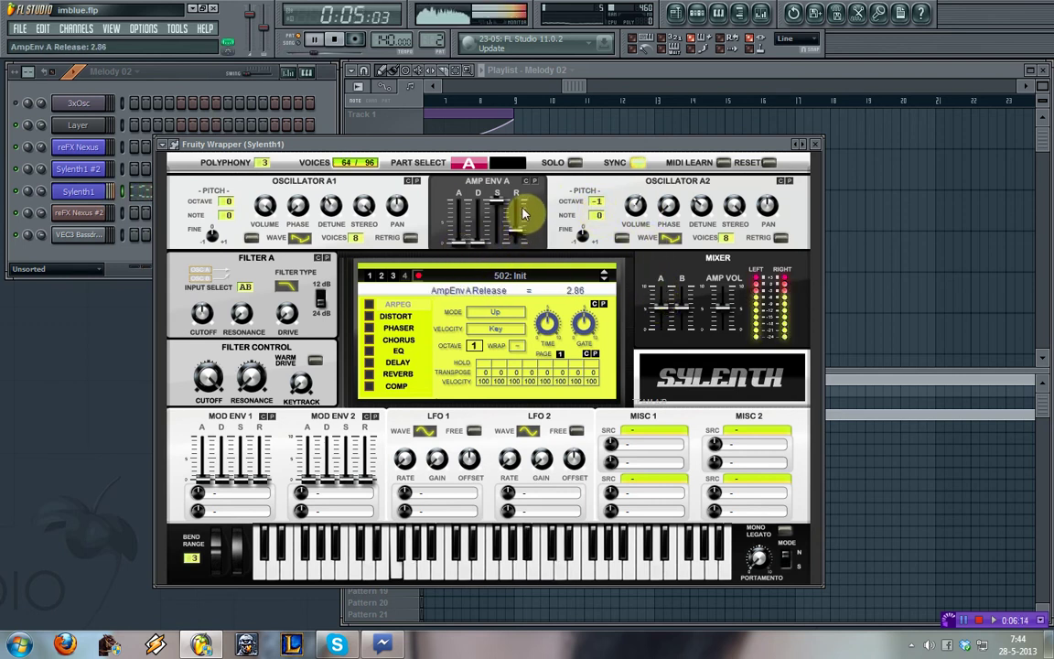
left_click(509, 162)
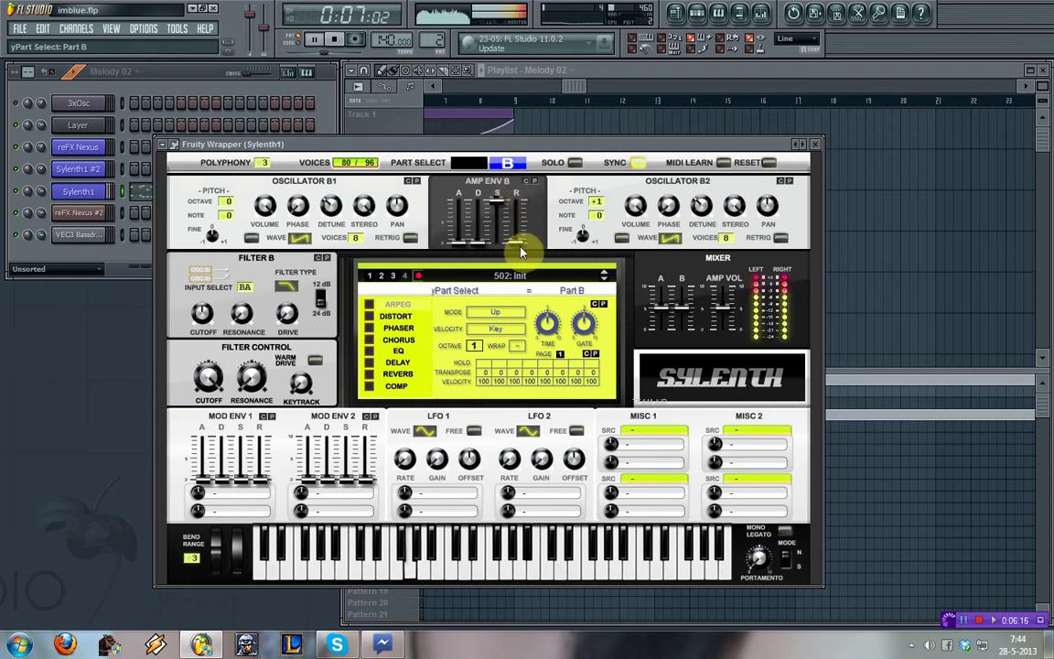
left_click_drag(527, 235, 522, 211)
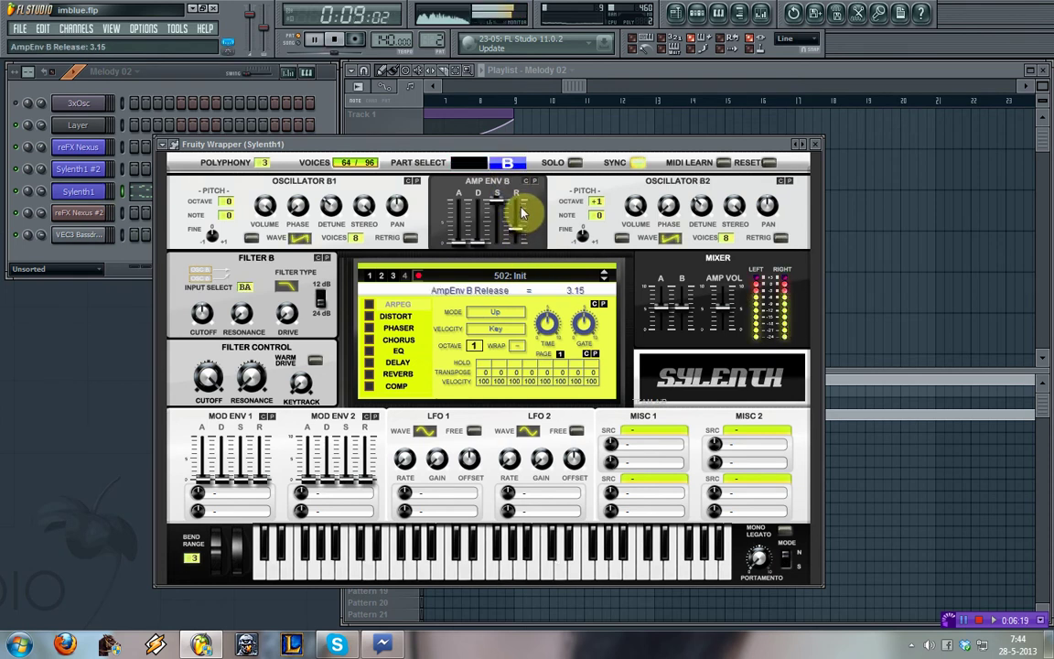
left_click(468, 162)
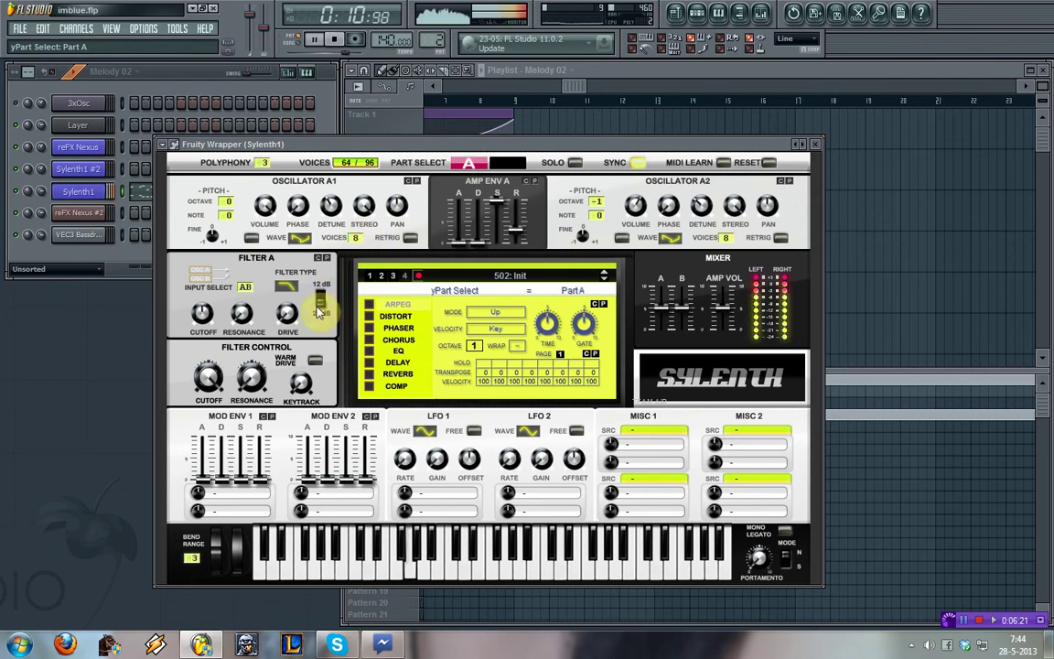
Turn on Sylenth1's EQ and route Mod Env 1, with a slightly raised decay, to Cutoff AB at an amount of 10
left_click(369, 352)
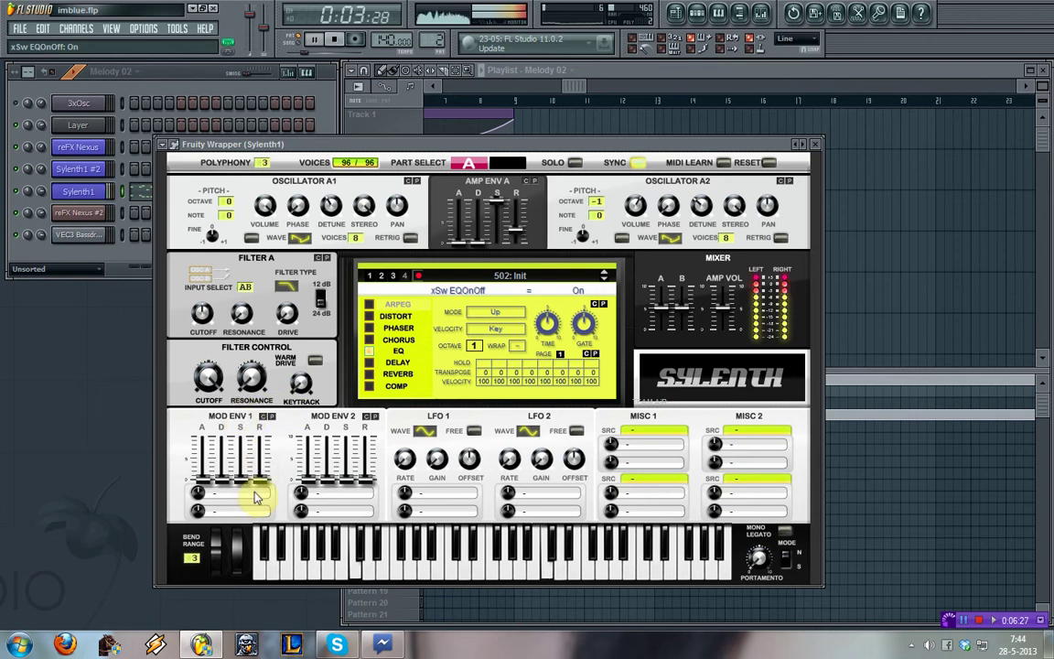
left_click(257, 497)
left_click(339, 353)
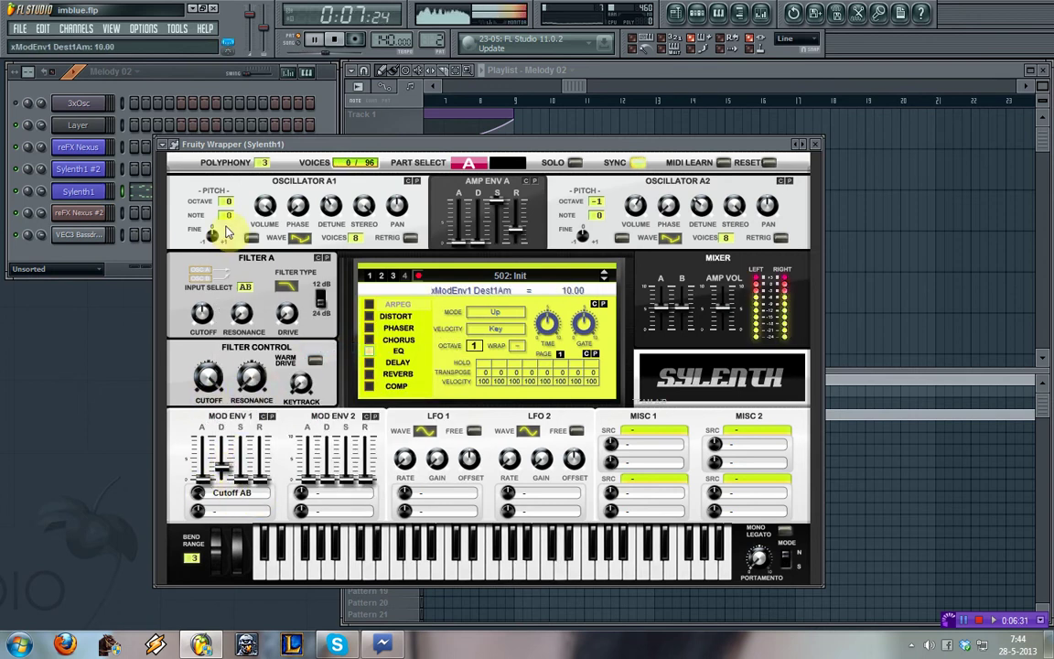
Set the Filter Control cutoff to about 21341 Hz and close the Sylenth1 window
left_click(208, 375)
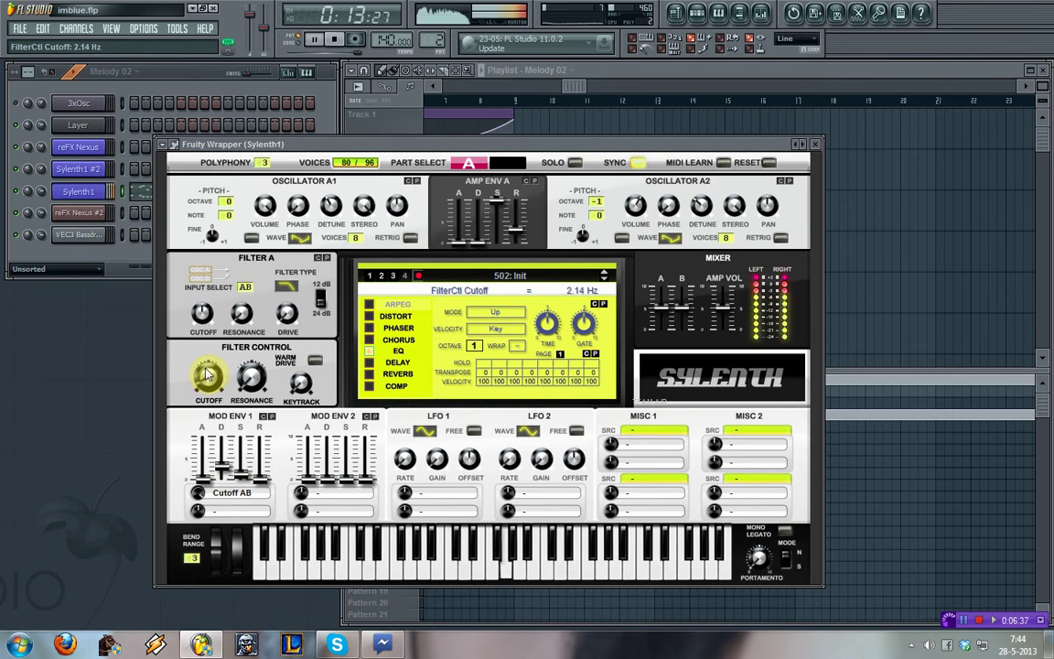
left_click_drag(210, 366, 237, 331)
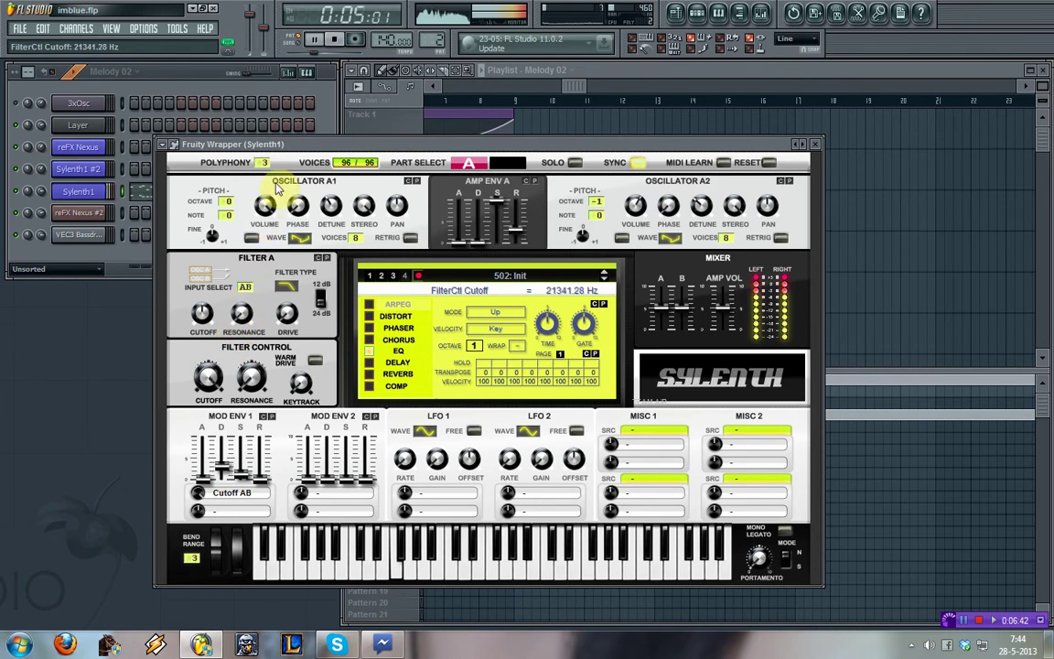
left_click(815, 144)
Assign the Sylenth1 channel to a free mixer track
left_click(388, 200)
left_click(339, 147)
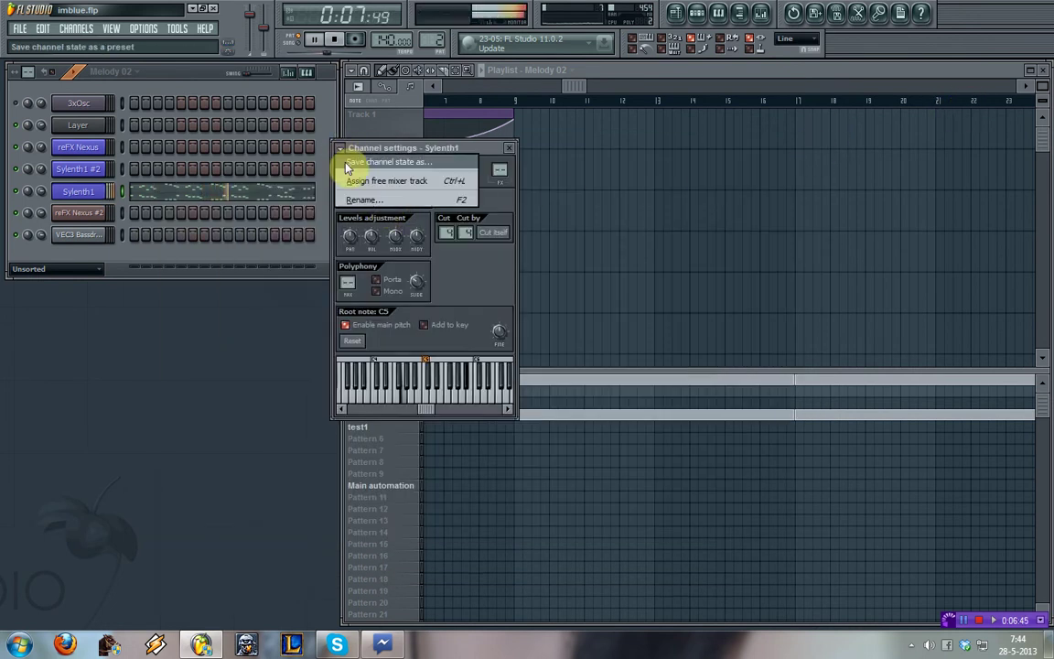
left_click(351, 182)
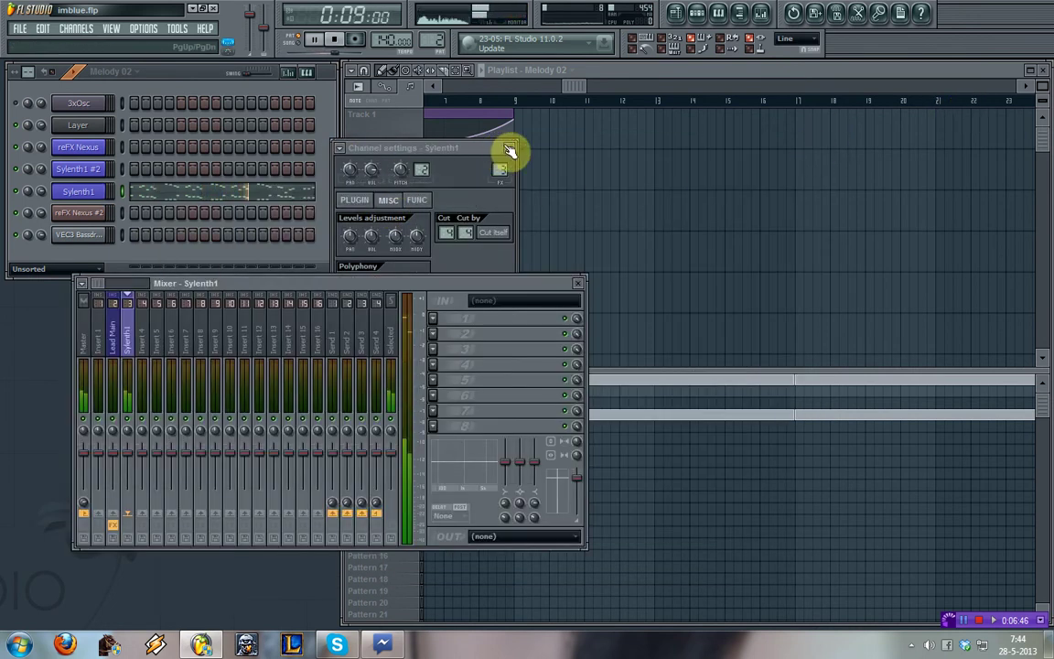
Rename the Sylenth1 mixer track to "Lead Main 2"
right_click(128, 352)
left_click(184, 382)
type("Leda")
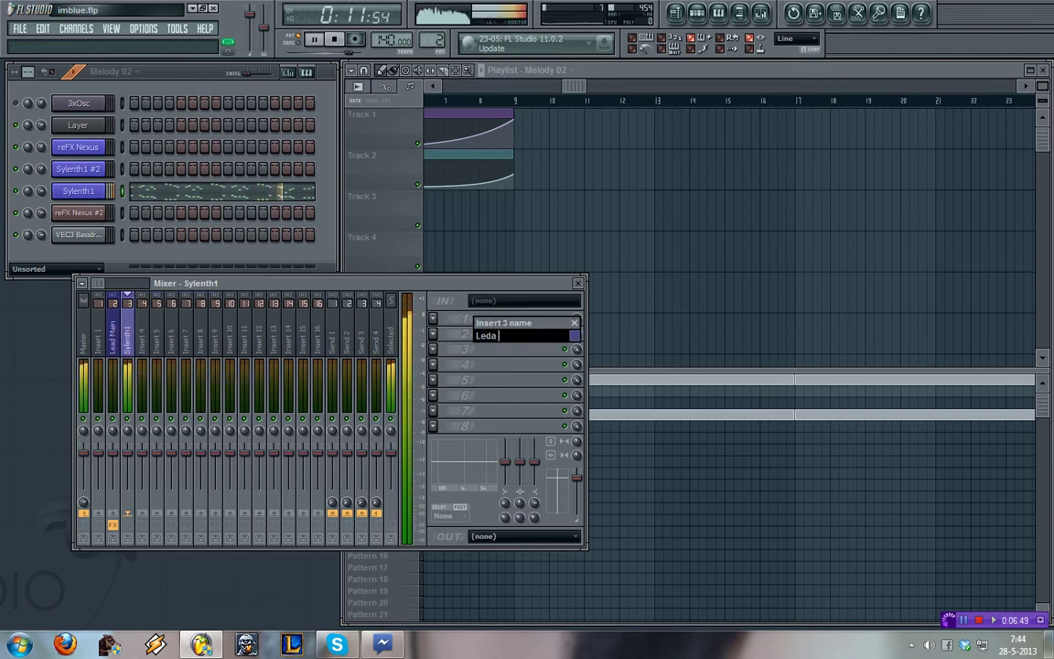
type("ead Ma")
key("BackSpace")
key("BackSpace")
type("ad Main 2")
key("Return")
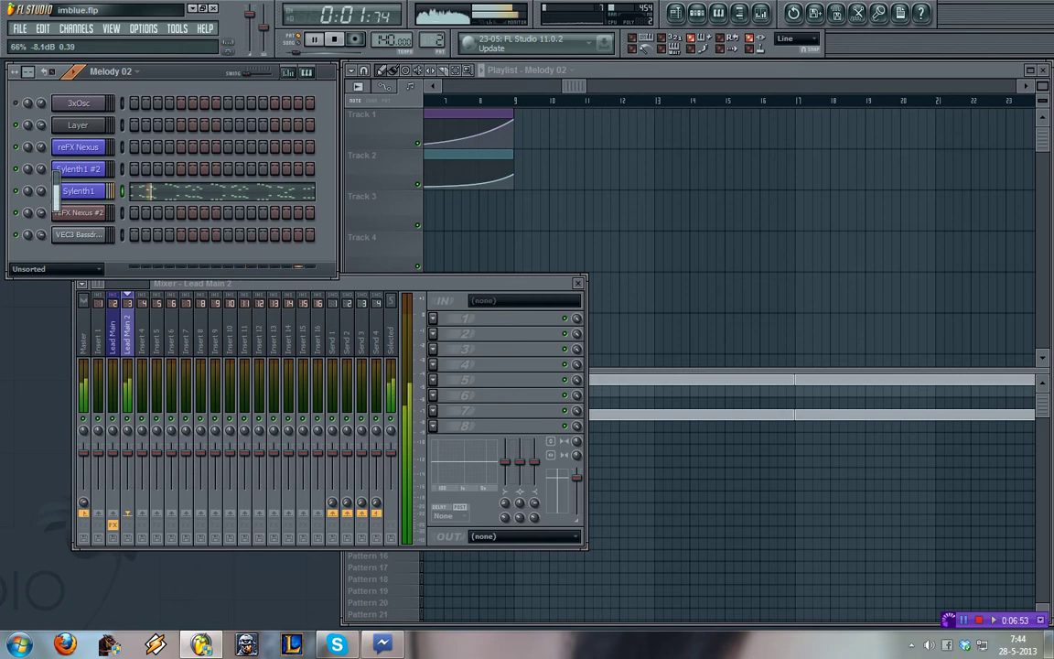
Load Fruity Reeverb 2 into the first effect slot of Lead Main 2 and audition the lead with it
left_click(446, 323)
left_click(671, 75)
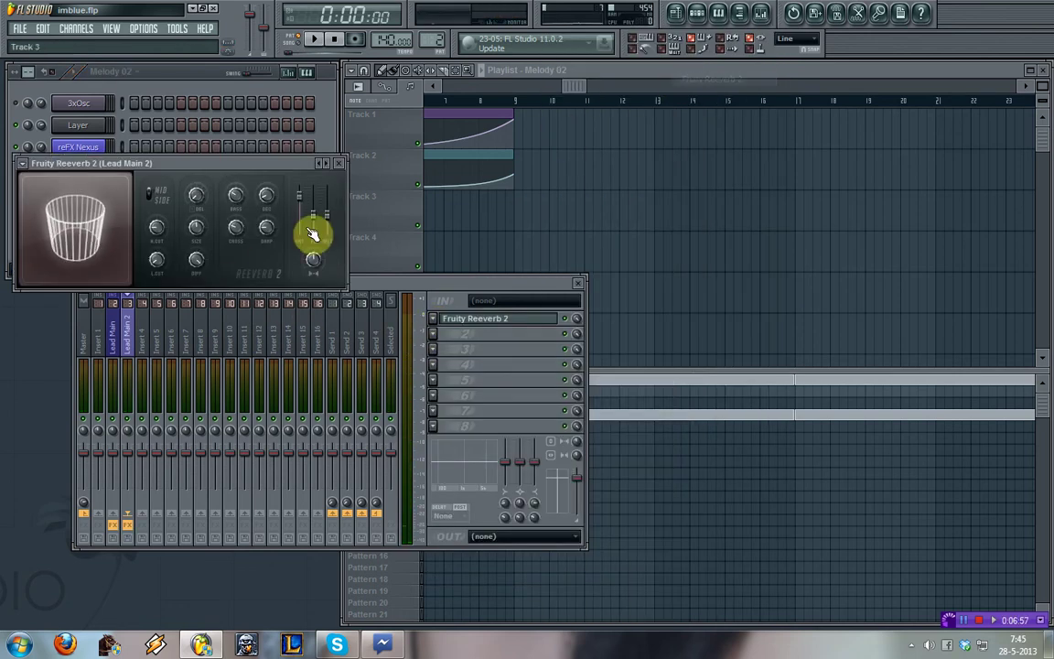
key("space")
left_click_drag(228, 165, 310, 198)
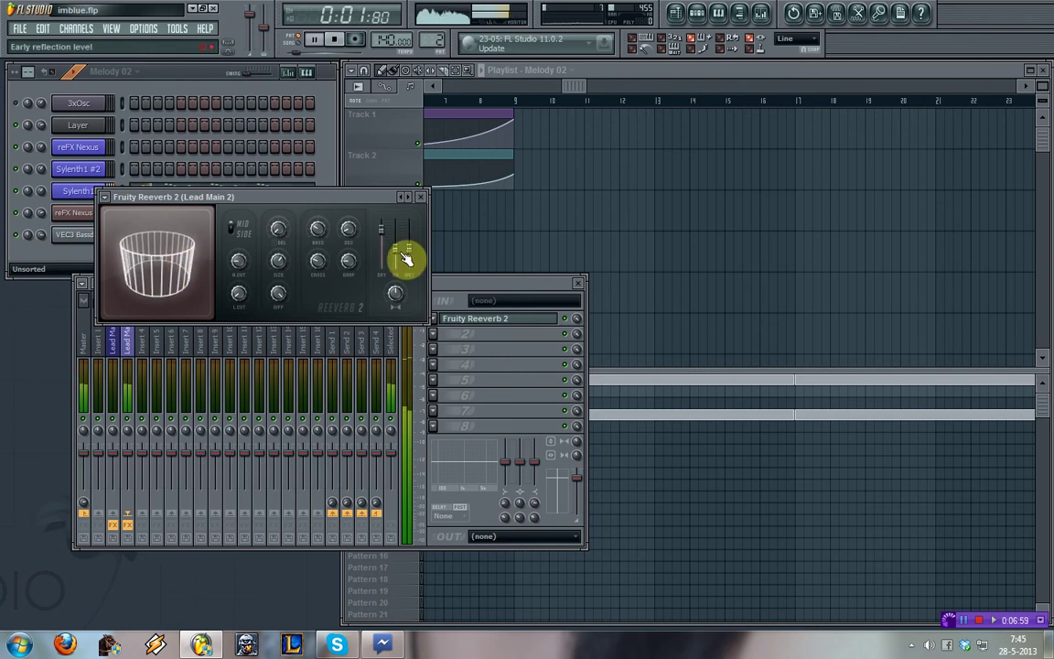
key("space")
key("space")
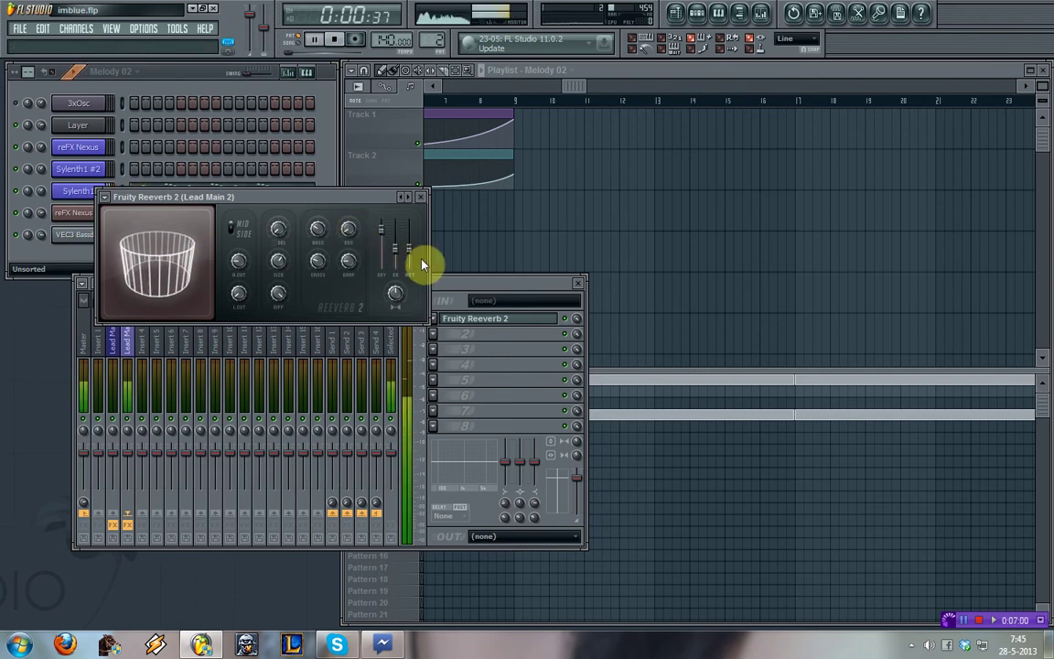
left_click(420, 197)
Add Fruity Delay 2 to the second effect slot of Lead Main 2 and load a preset with ping-pong feedback
left_click(434, 335)
mouse_move(490, 349)
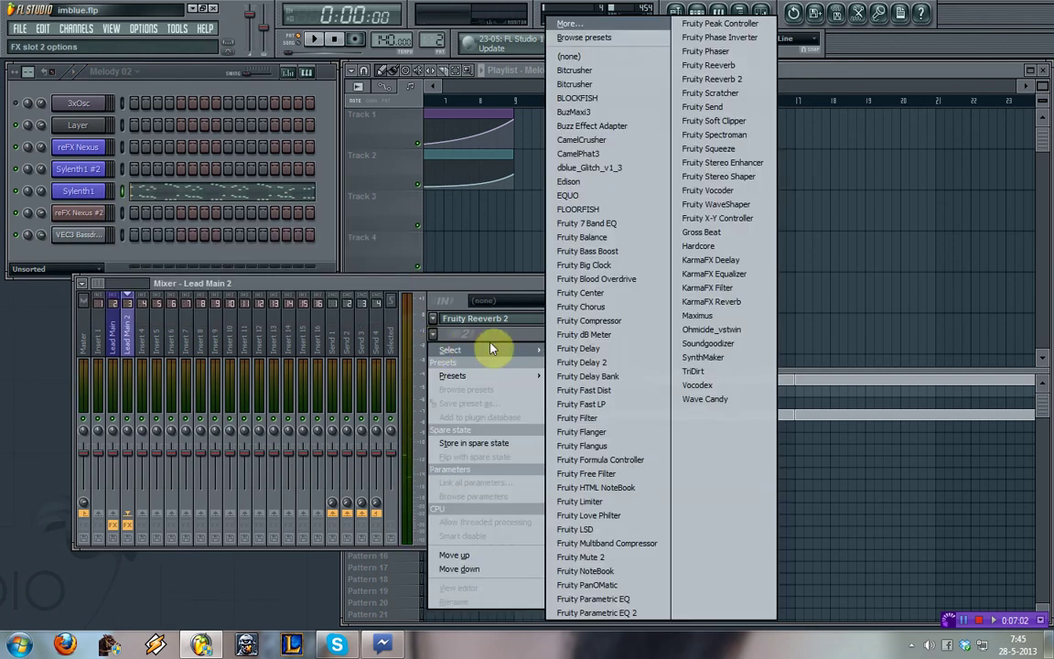
left_click(613, 365)
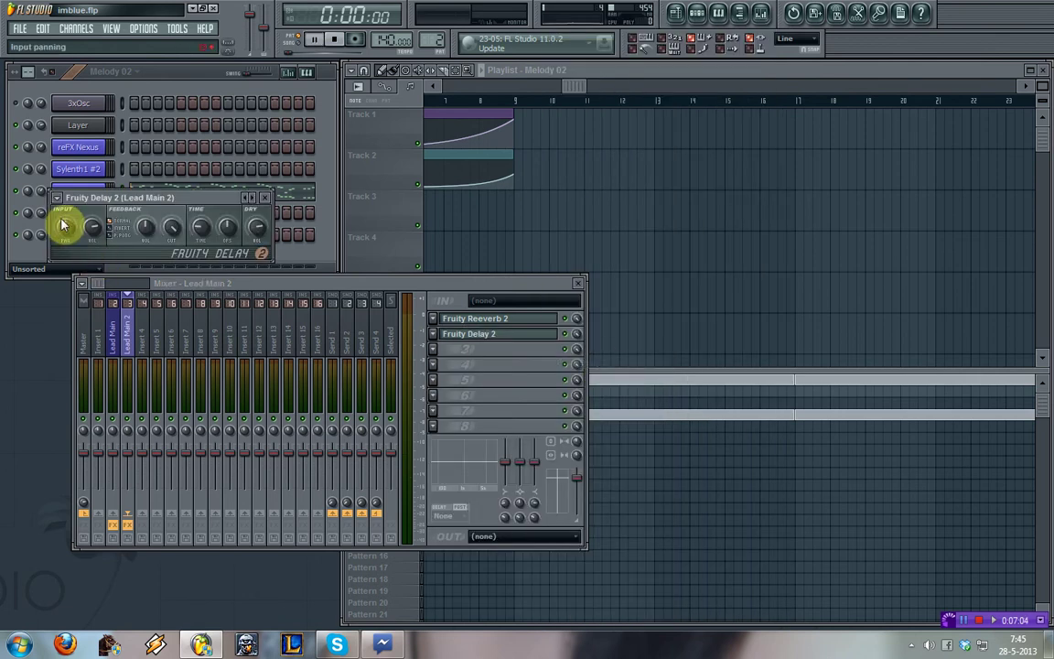
left_click(56, 197)
mouse_move(119, 237)
left_click(216, 276)
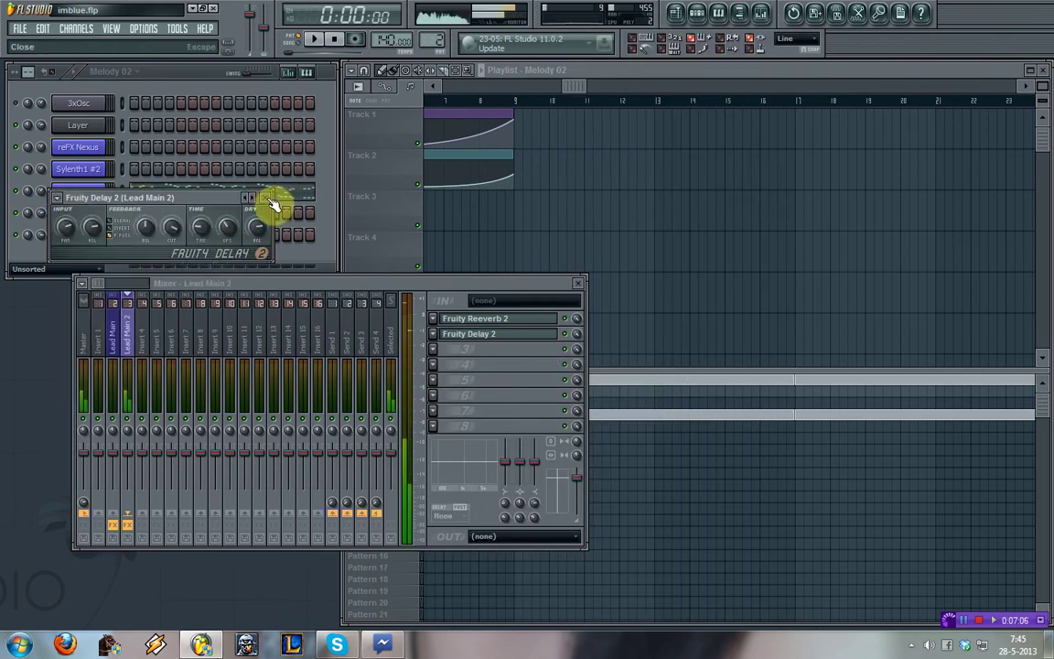
left_click(272, 197)
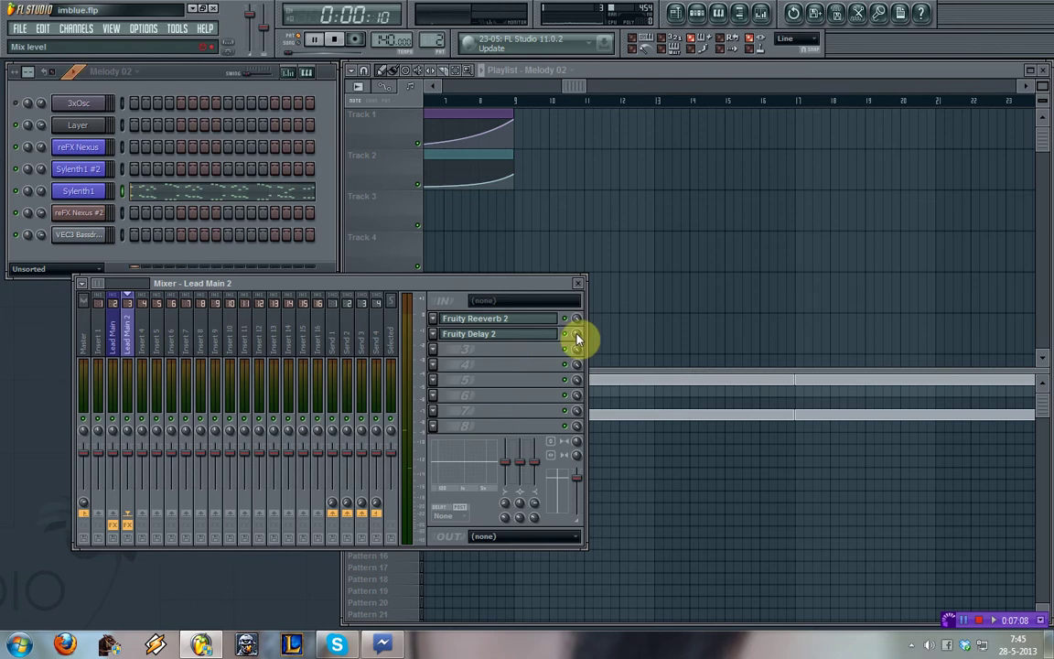
Add Fruity Parametric EQ 2 to the third slot and make band 1 a high pass at about 51 Hz
left_click(437, 352)
mouse_move(455, 360)
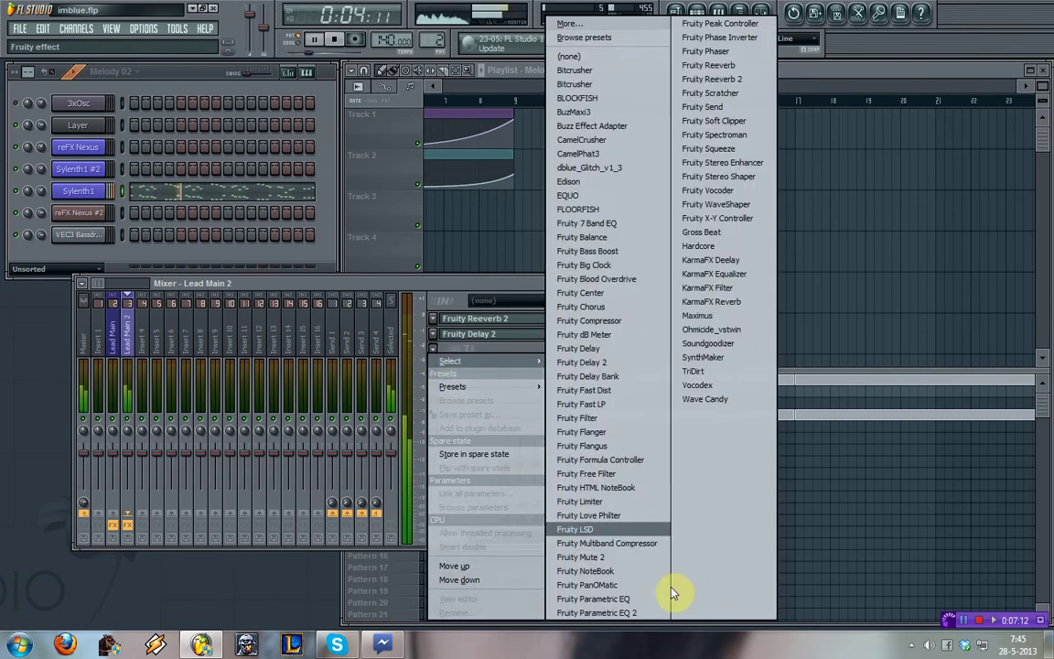
left_click(639, 612)
left_click_drag(153, 347, 153, 366)
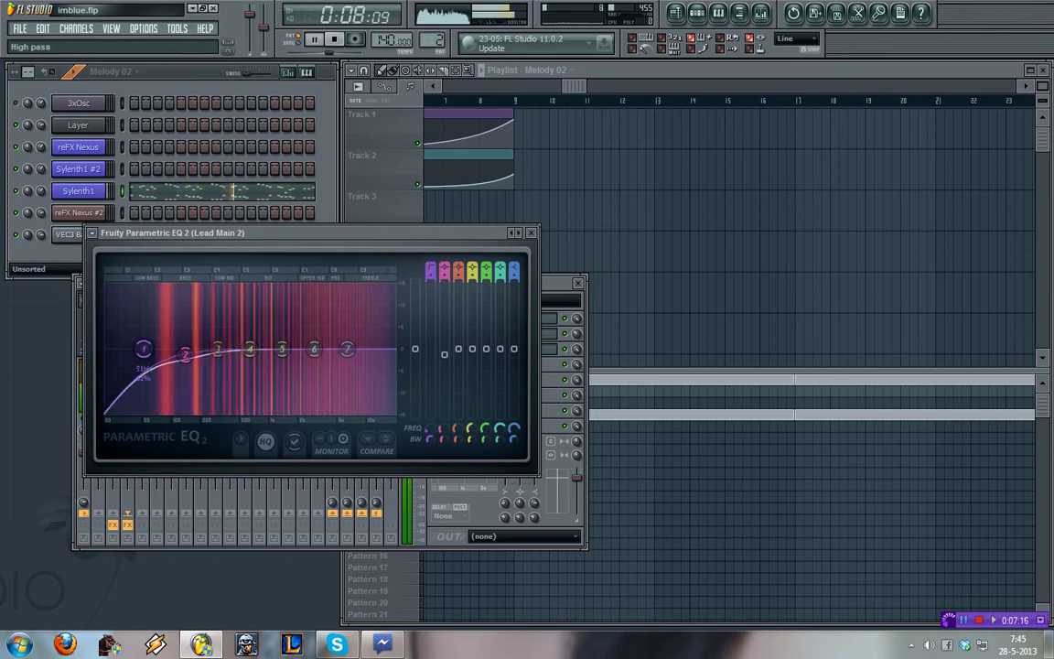
left_click_drag(432, 271, 436, 263)
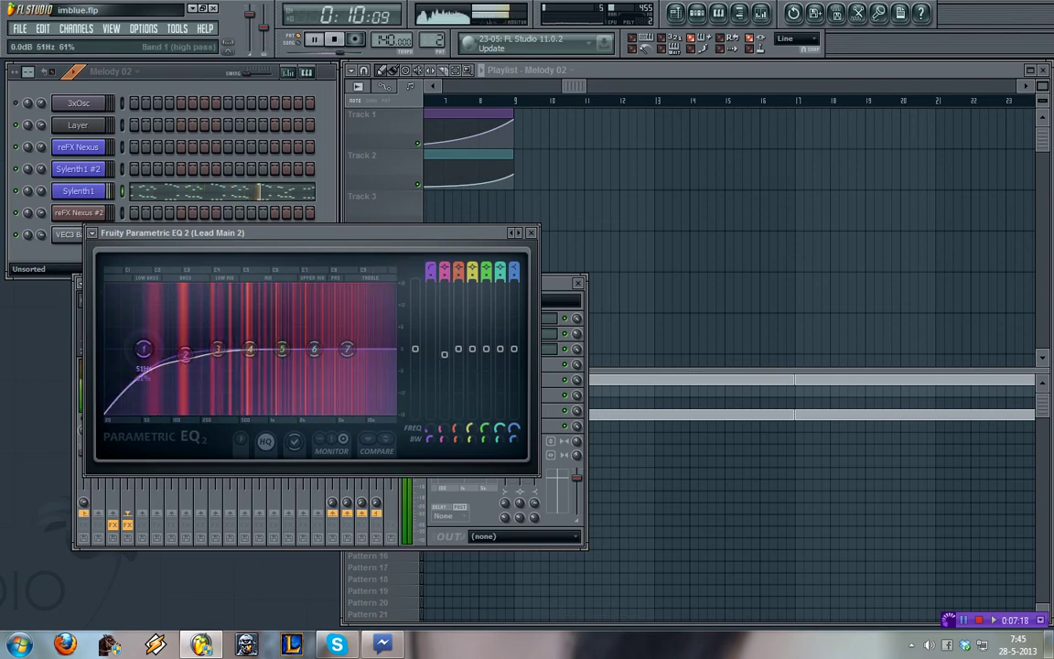
Fine-tune the EQ curve of Lead Main 2 by adjusting the low bands 1 and 2 and slightly boosting treble band 7
mouse_move(173, 355)
left_mouse_down()
mouse_move(188, 348)
mouse_move(156, 349)
mouse_move(165, 357)
mouse_move(190, 348)
left_mouse_up()
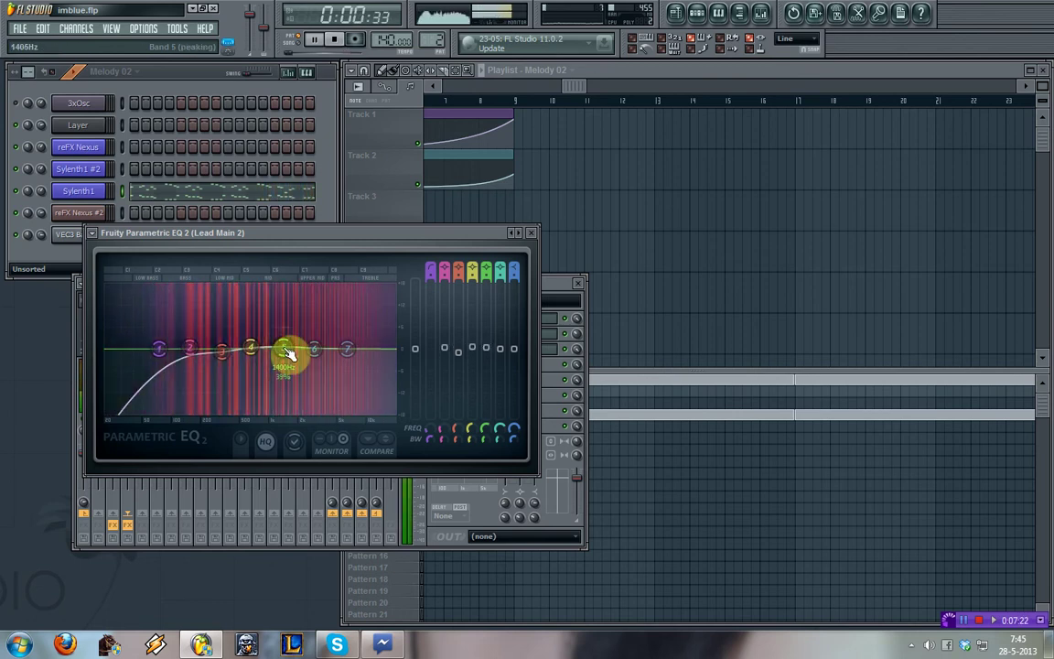
left_click_drag(347, 349, 347, 339)
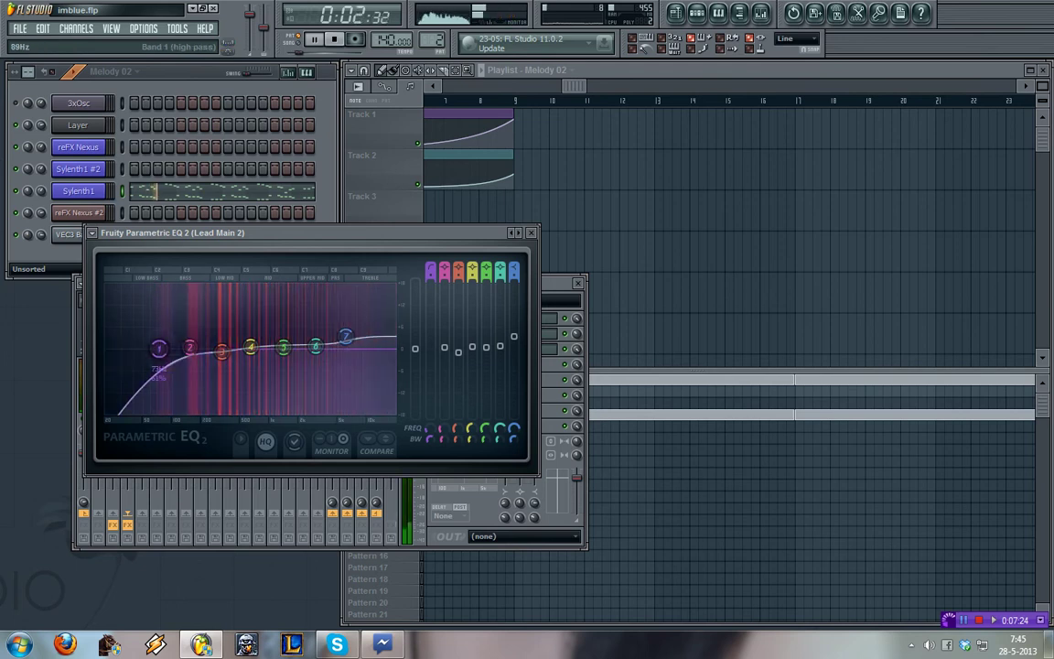
left_click_drag(159, 349, 146, 348)
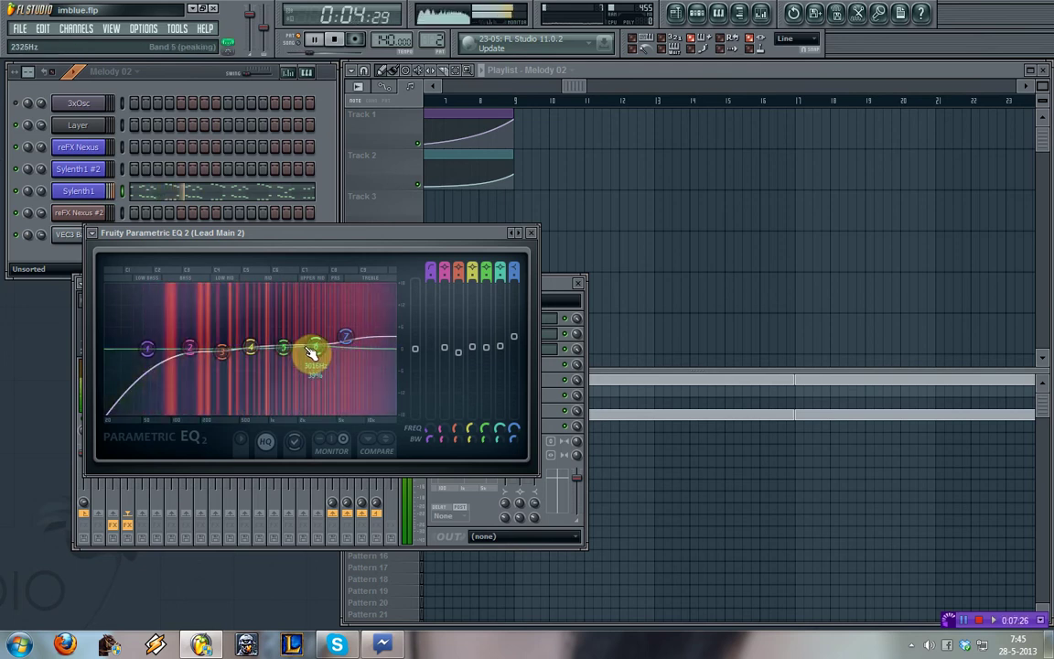
mouse_move(346, 338)
left_mouse_down()
mouse_move(370, 349)
mouse_move(348, 341)
left_mouse_up()
left_click(536, 234)
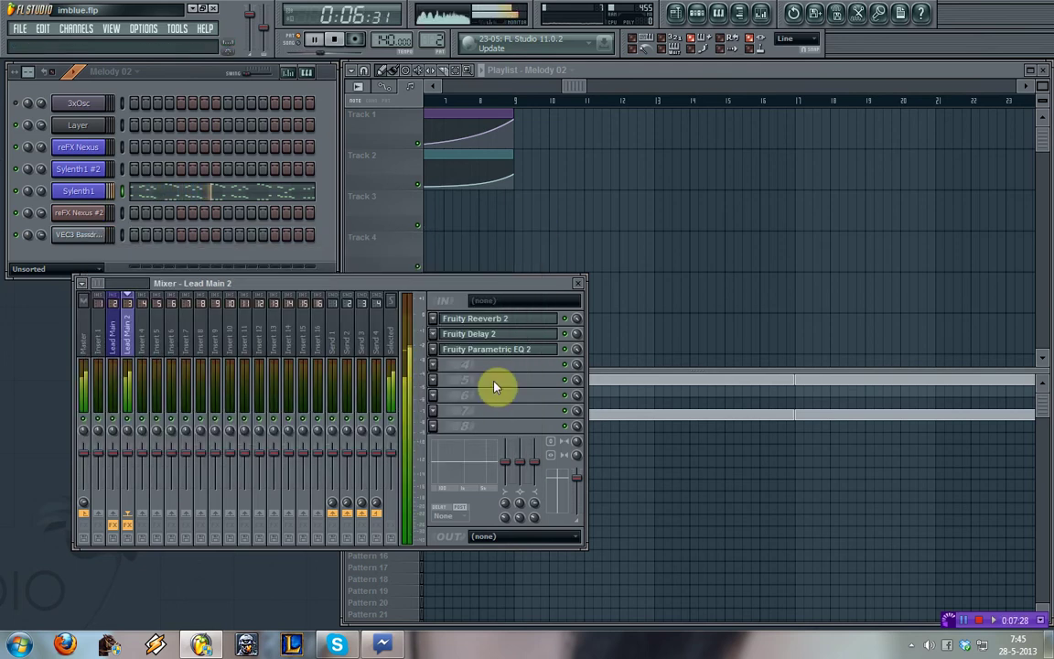
Add Fruity Free Filter to the fourth effect slot of Lead Main 2 and close the mixer
left_click(432, 370)
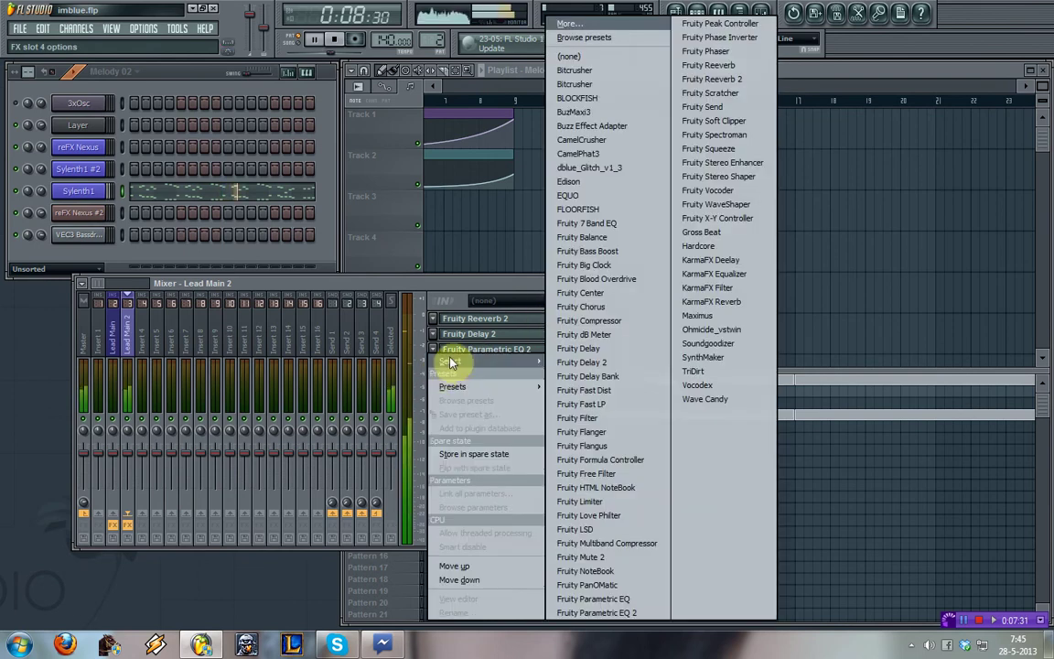
left_click(622, 474)
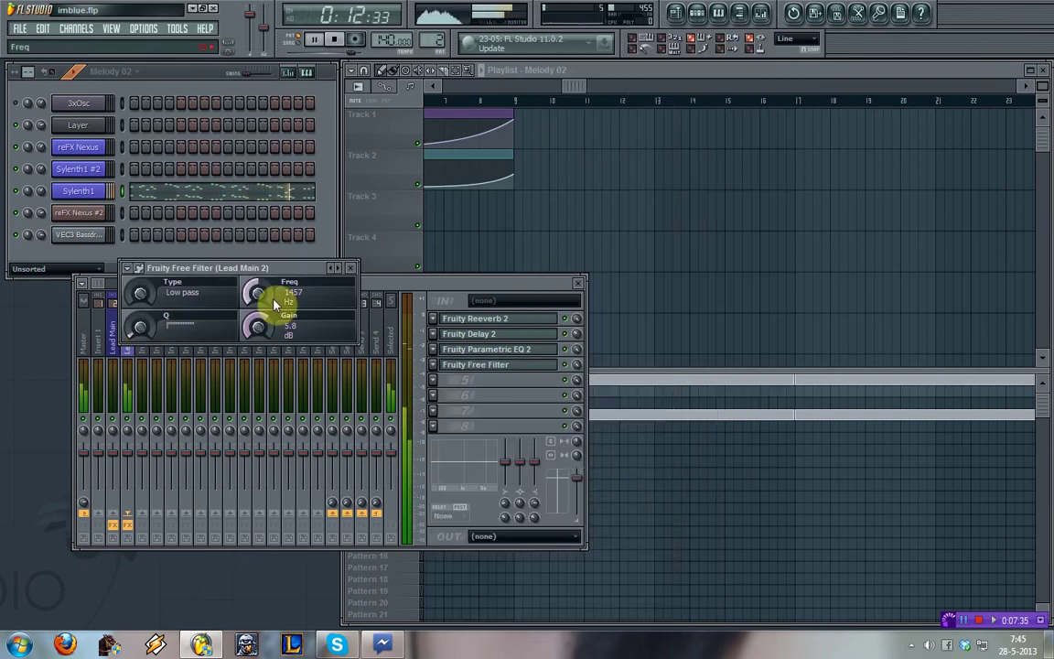
left_click(351, 268)
left_click(577, 283)
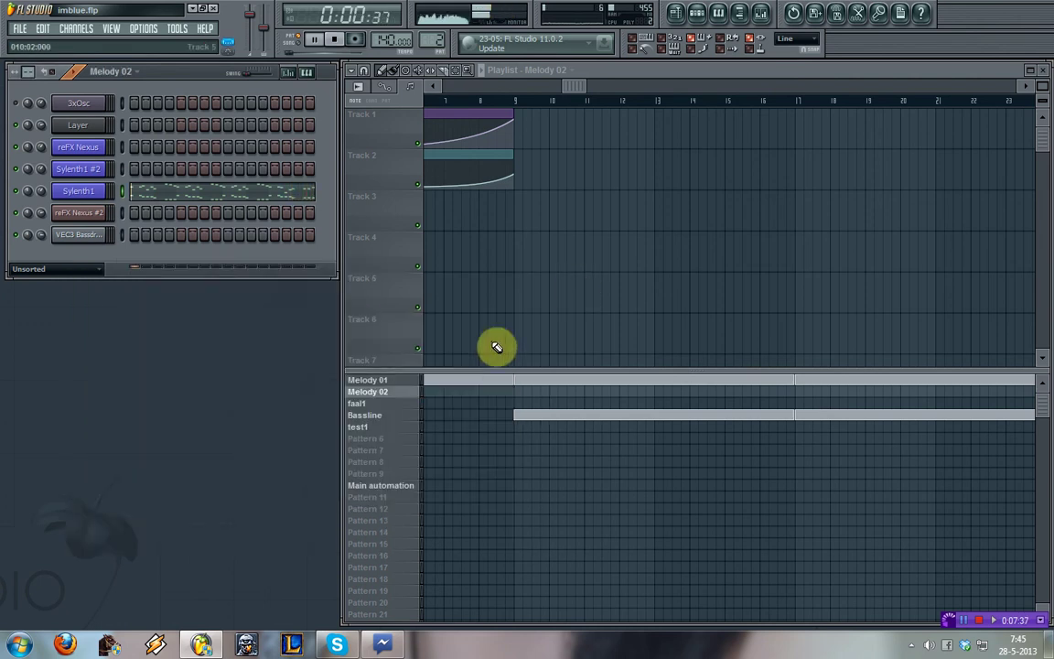
Play the Melody 01 pattern and examine Sylenth1's notes through to the end in the piano roll
left_click(375, 381)
key("space")
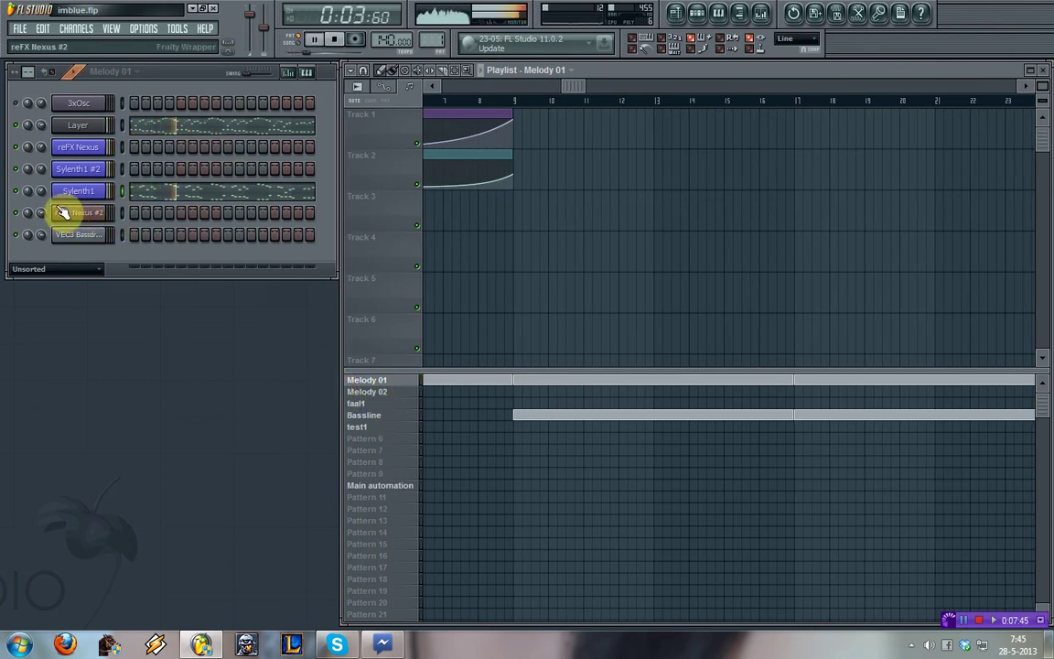
left_click(198, 196)
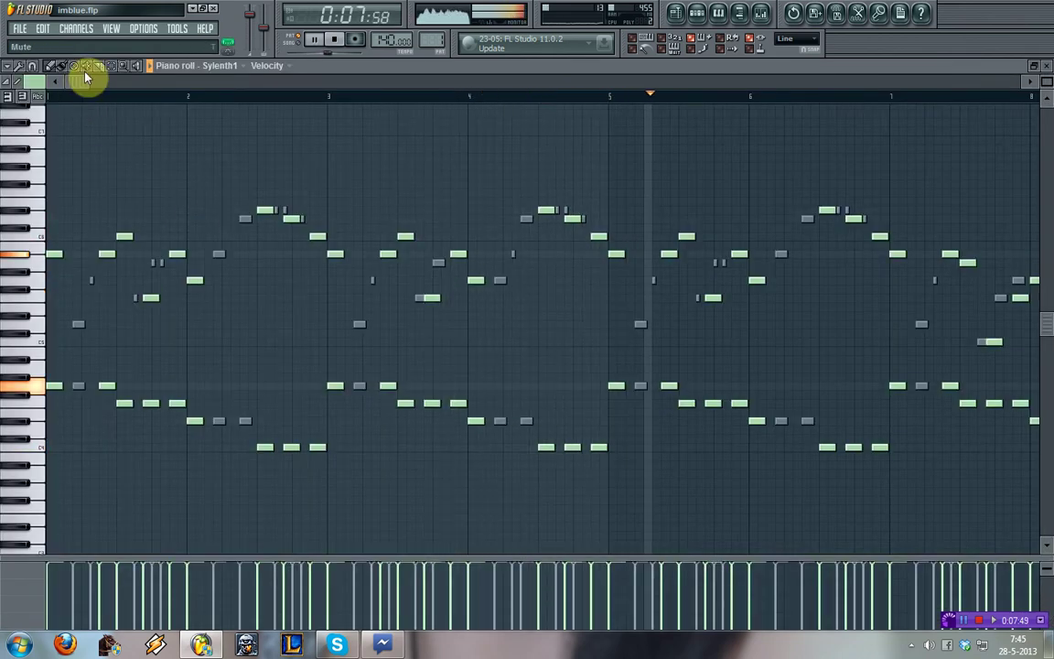
left_click_drag(87, 80, 291, 94)
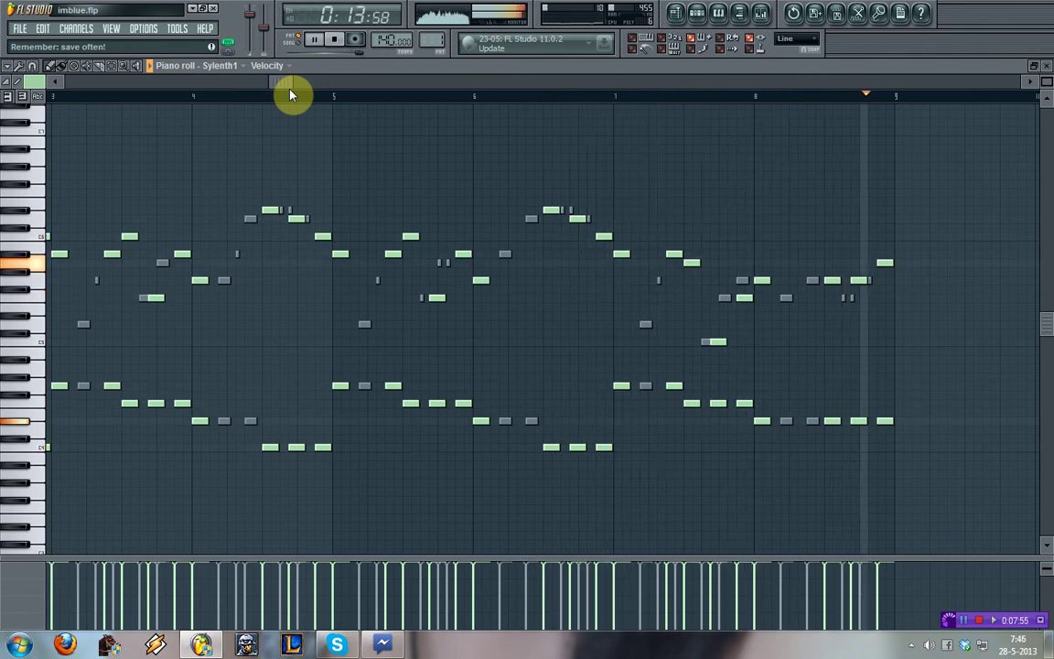
left_click(1049, 66)
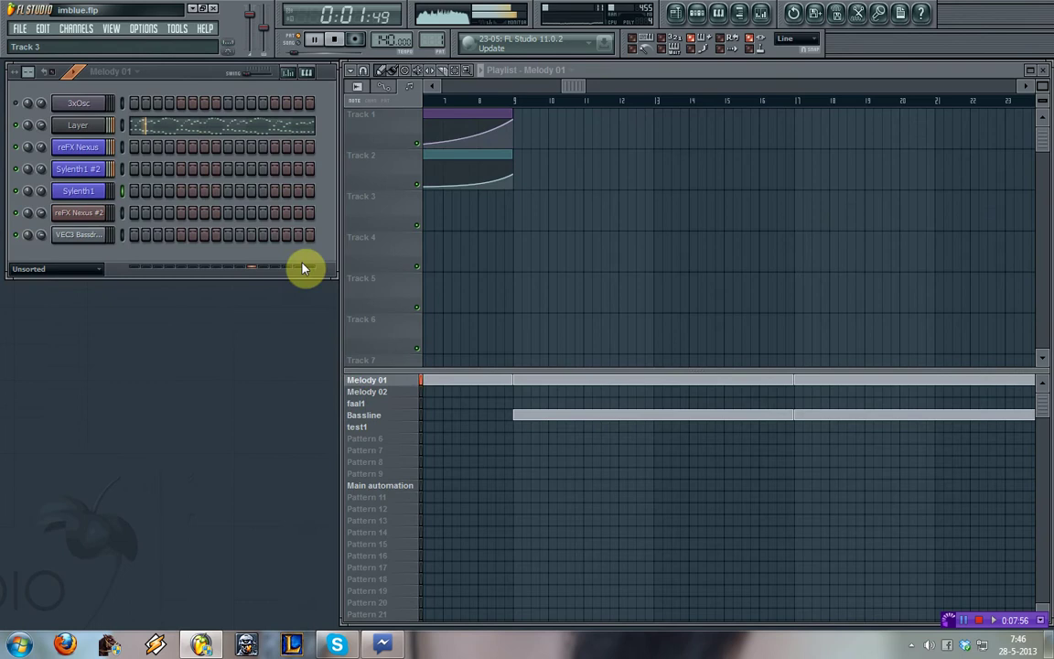
Create an automation clip for Sylenth1's FilterCtl Cutoff spanning bars 9 to 16 of the playlist
left_click(376, 393)
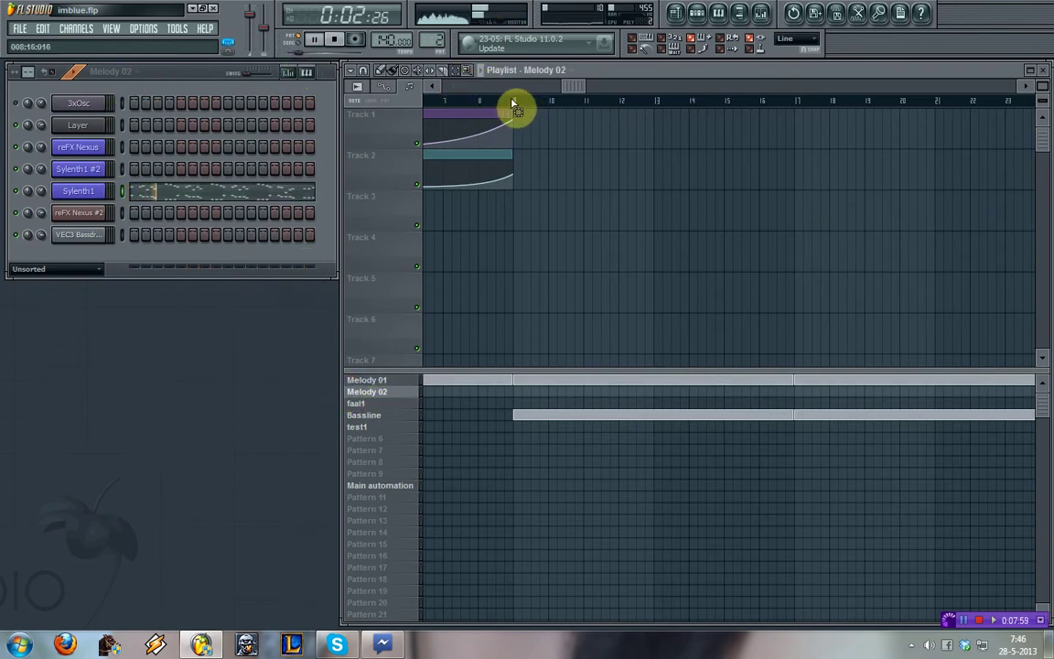
left_click_drag(513, 103, 794, 139)
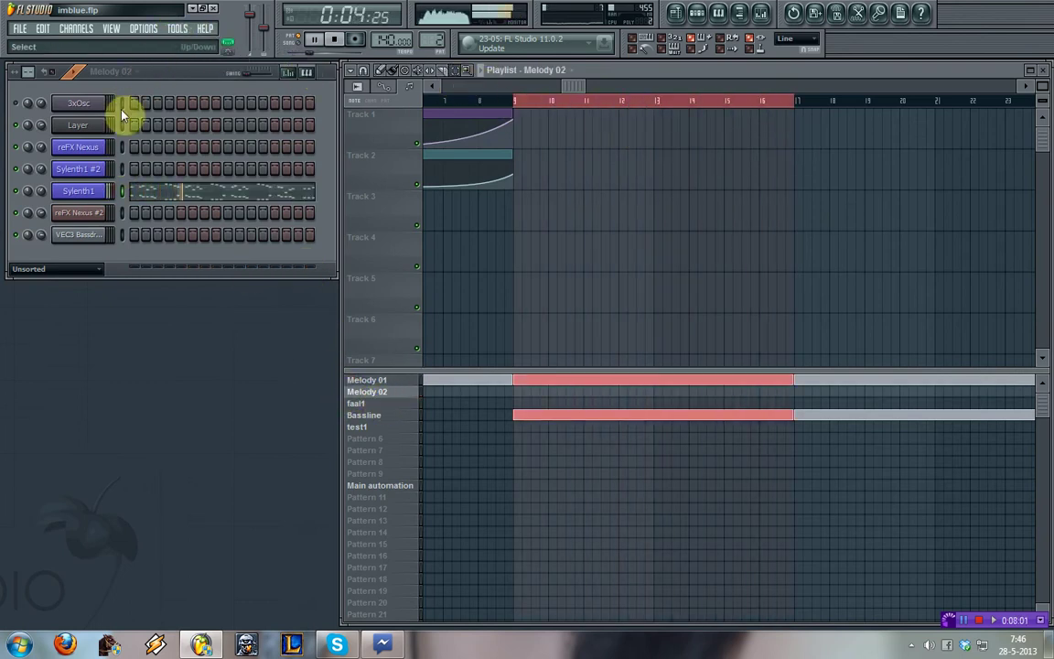
left_click(91, 194)
left_click(353, 201)
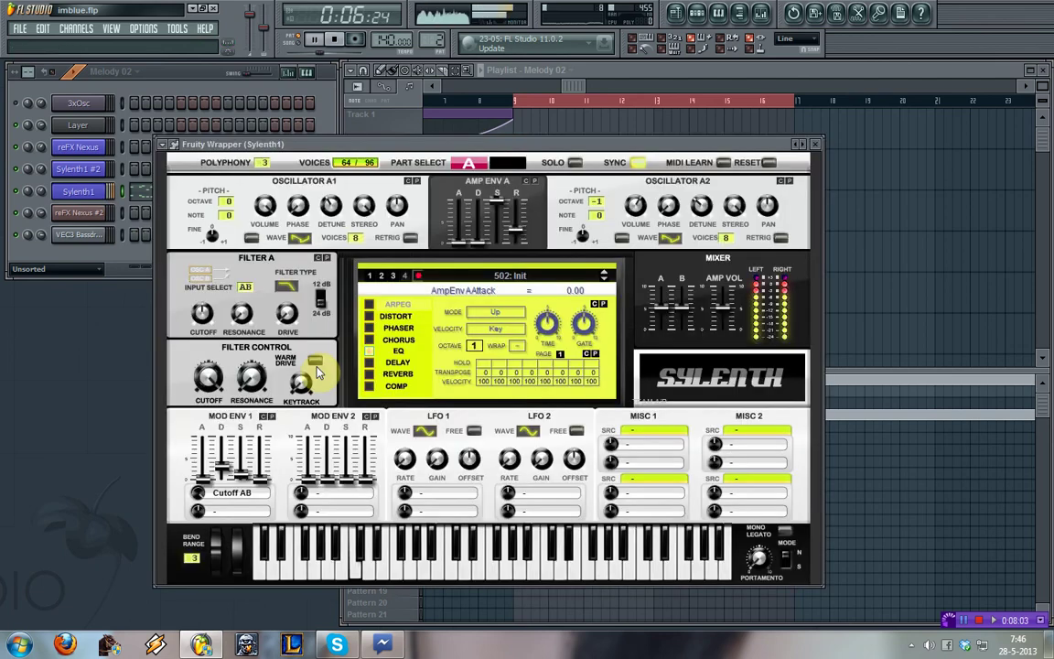
left_click(177, 30)
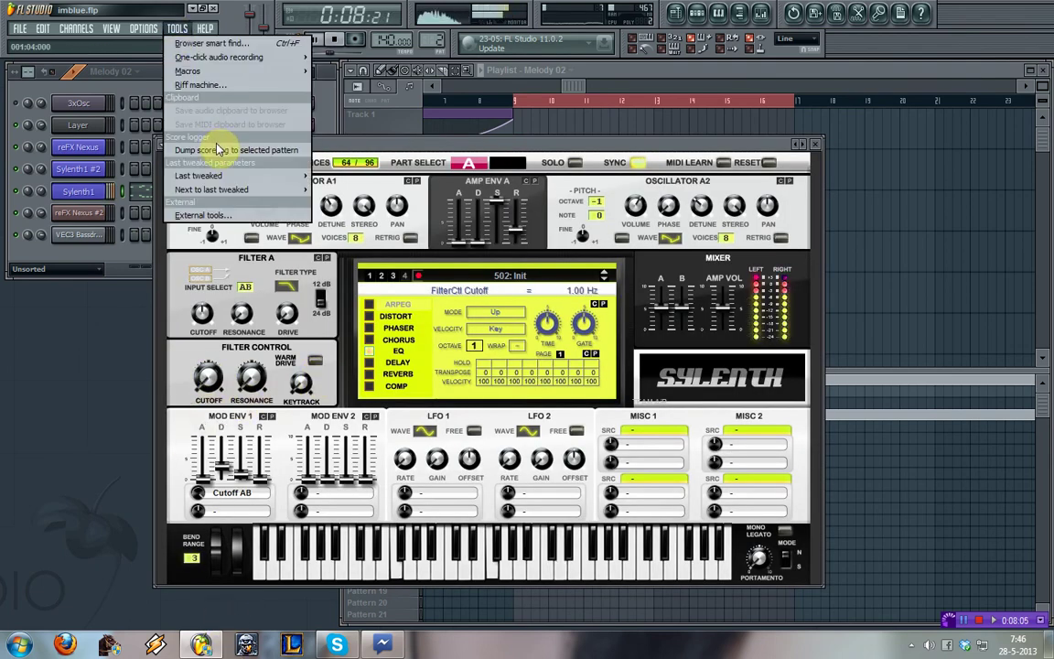
mouse_move(220, 176)
left_click(357, 246)
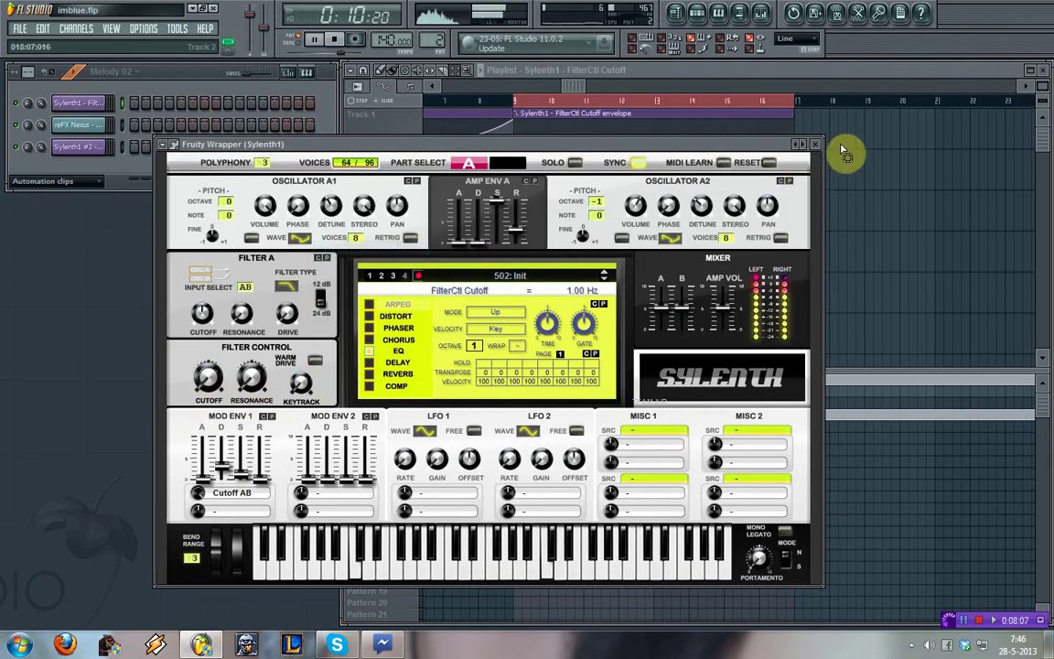
left_click(815, 145)
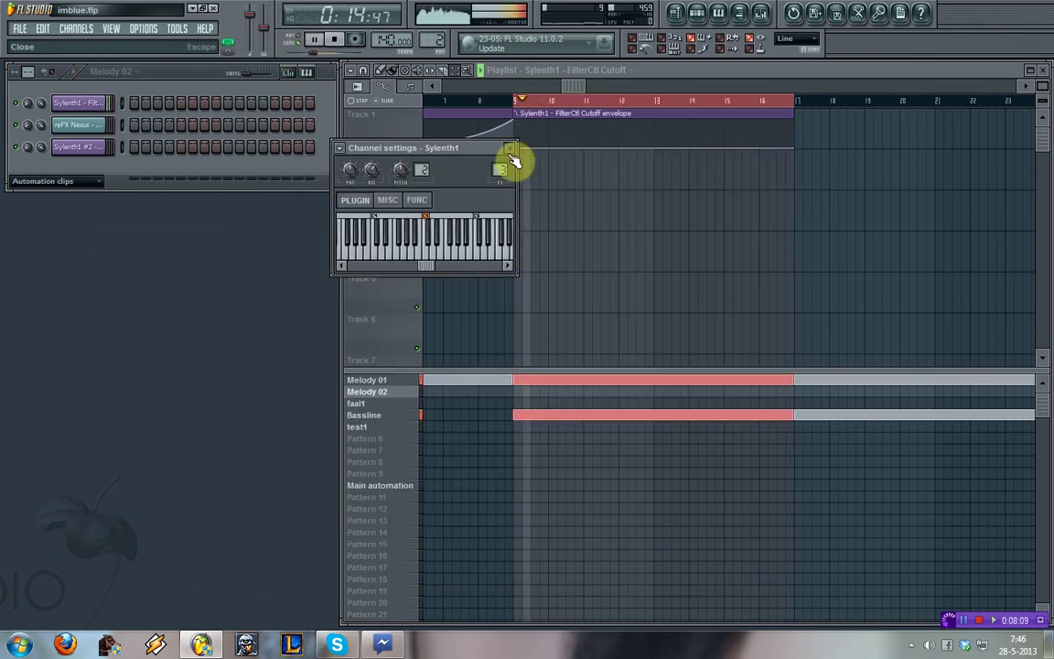
left_click(510, 147)
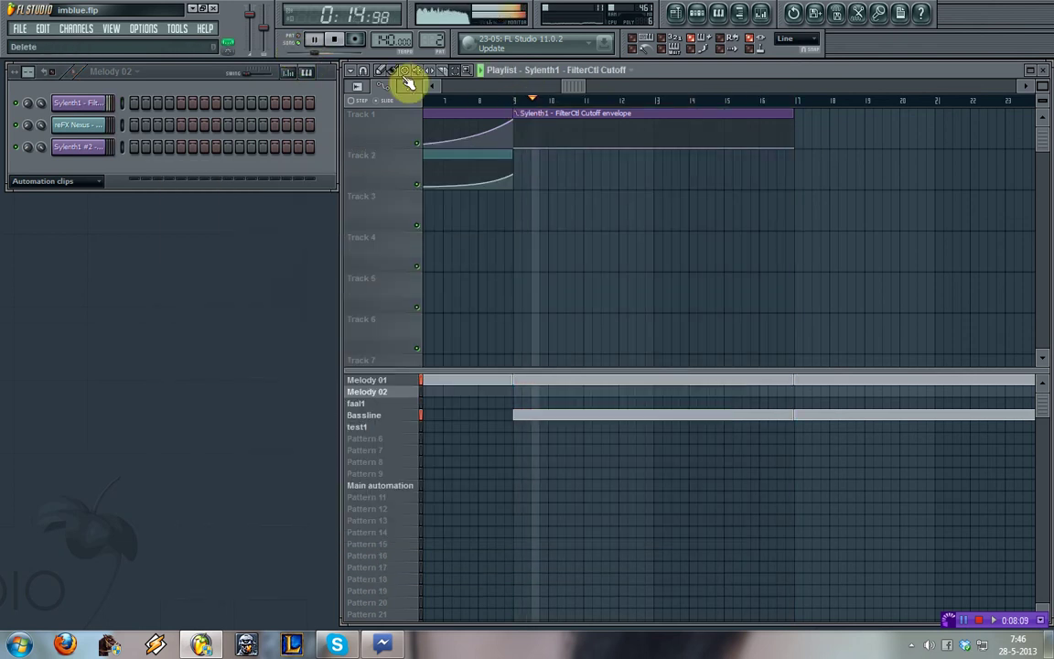
Place a Melody 02 clip at bar 9 and shape the Sylenth1 cutoff automation into a curve rising to its maximum at bar 17
left_click(515, 394)
key("space")
left_click_drag(800, 148, 776, 111)
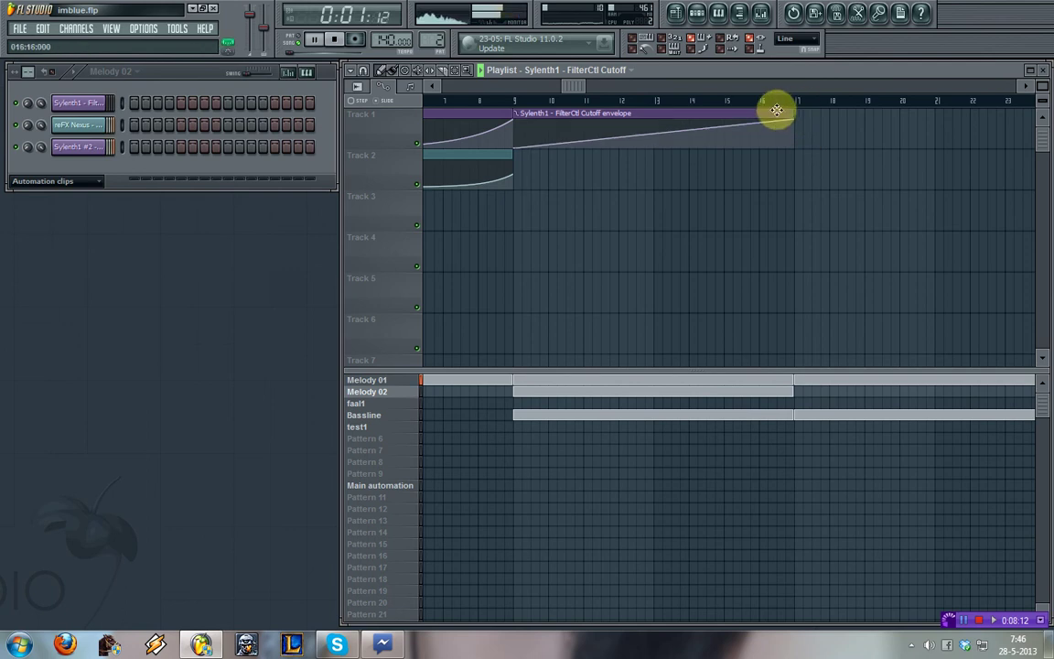
Select the Bassline pattern and balance the channel volumes of Sylenth1 and reFX Nexus #2 while the song plays
left_click(385, 415)
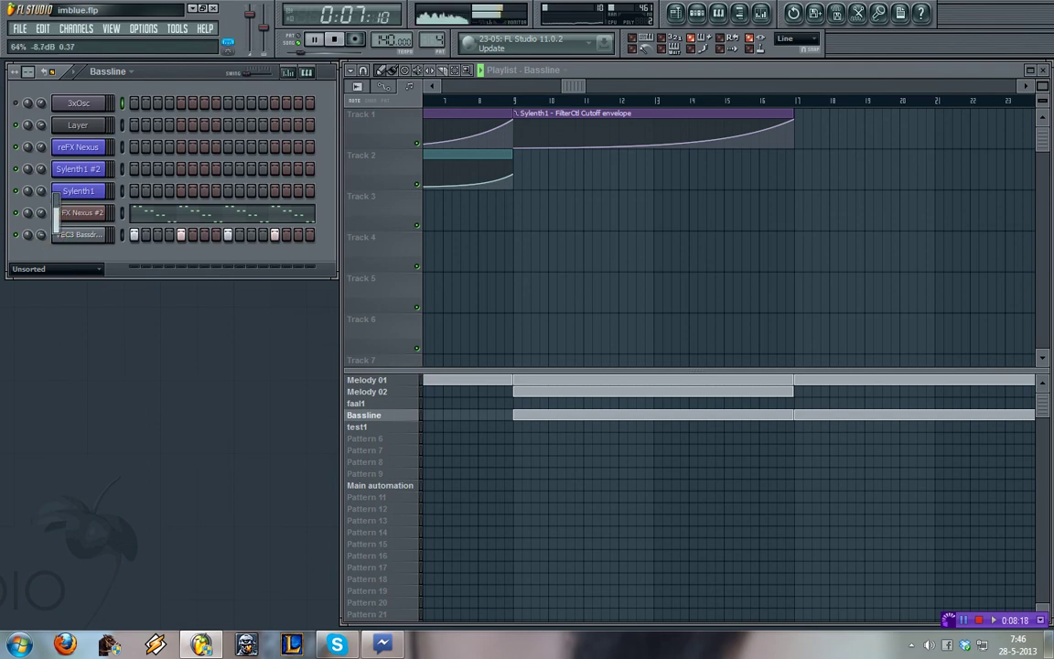
left_click_drag(40, 190, 39, 192)
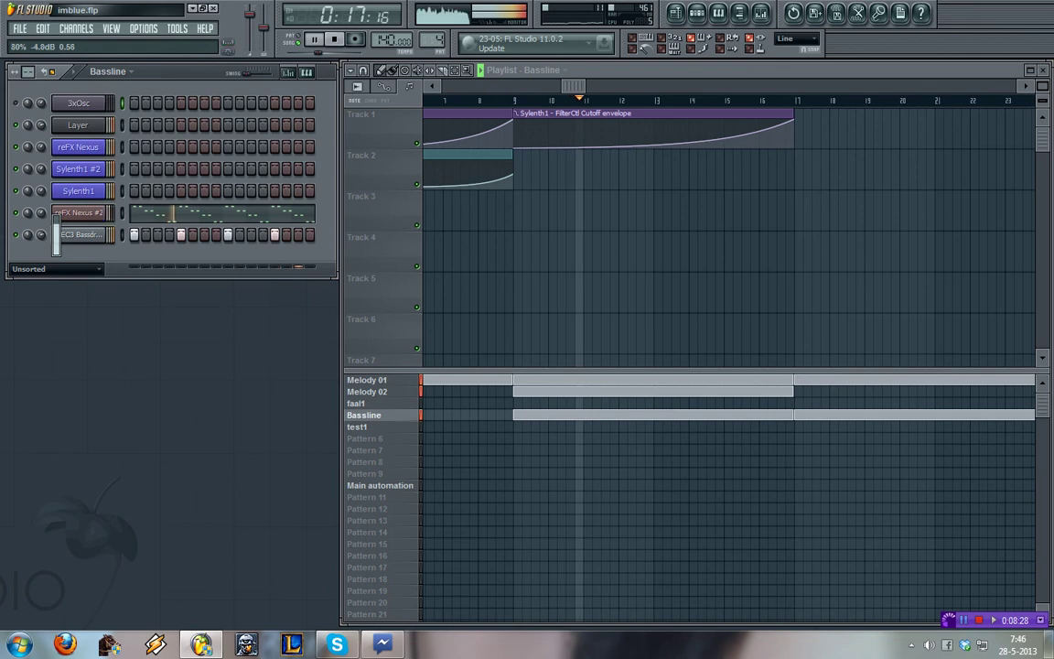
scroll(45, 240, "up", 2)
Lower the Lead Main mixer level to about 90% and bring Lead Main 2 down slightly as well
left_click(740, 12)
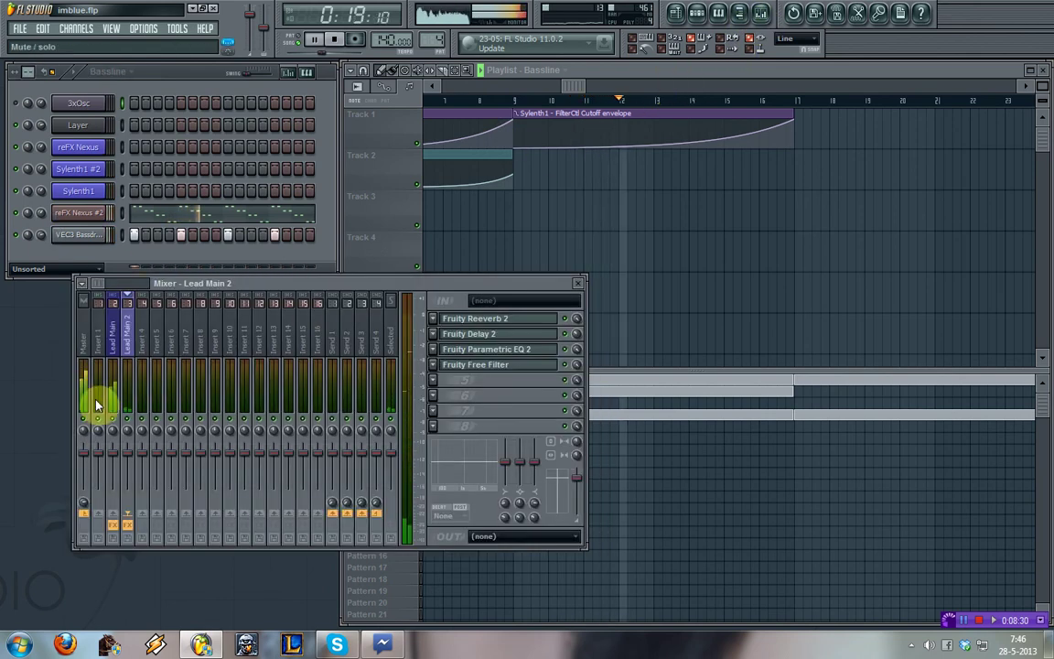
scroll(132, 468, "up", 3)
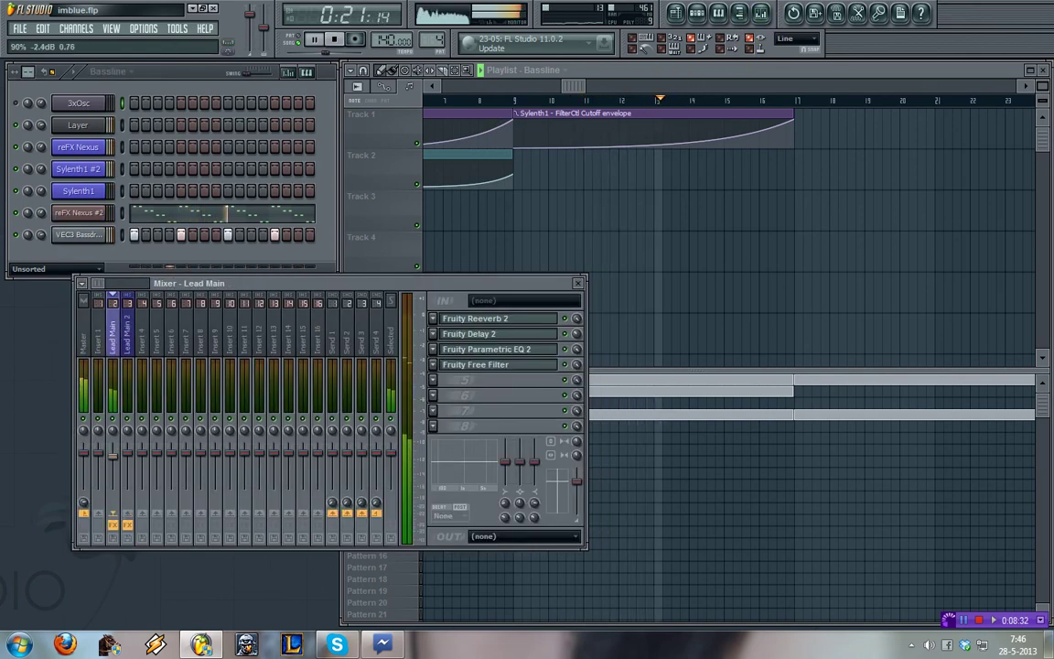
scroll(133, 462, "up", 2)
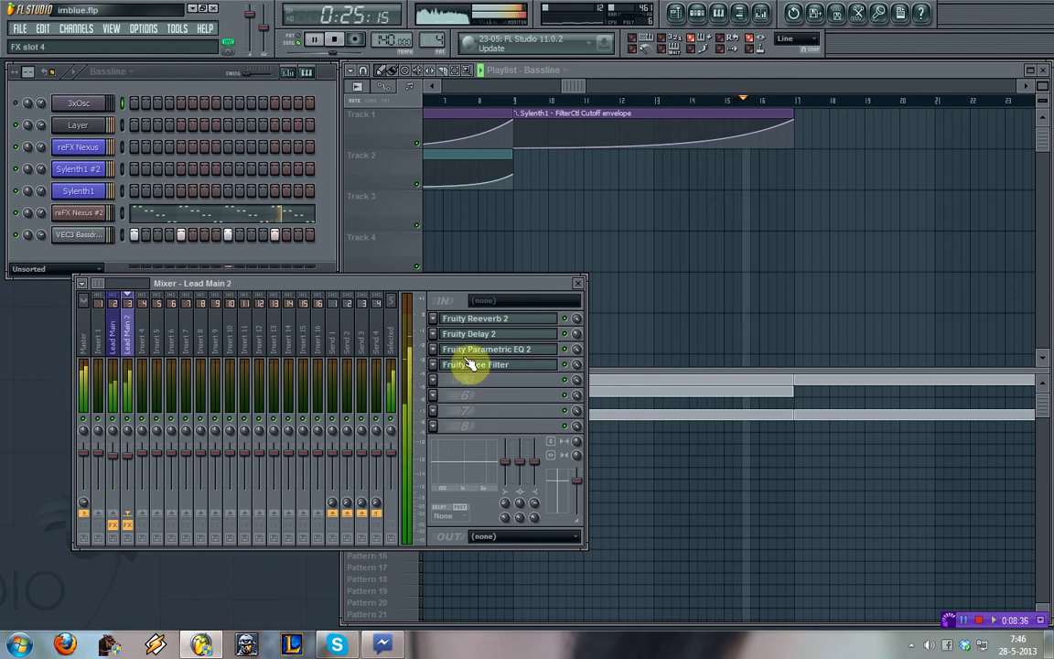
left_click(582, 285)
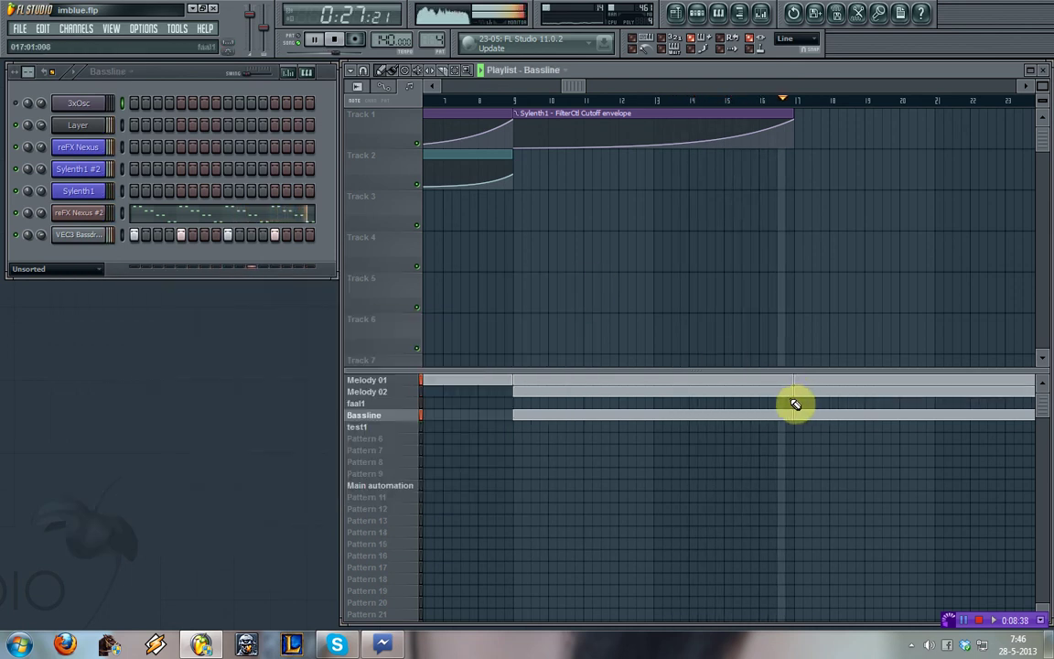
Add a second Melody 02 clip at bar 17 and remove the Bassline clip that starts at bar 17
left_click_drag(562, 84, 650, 98)
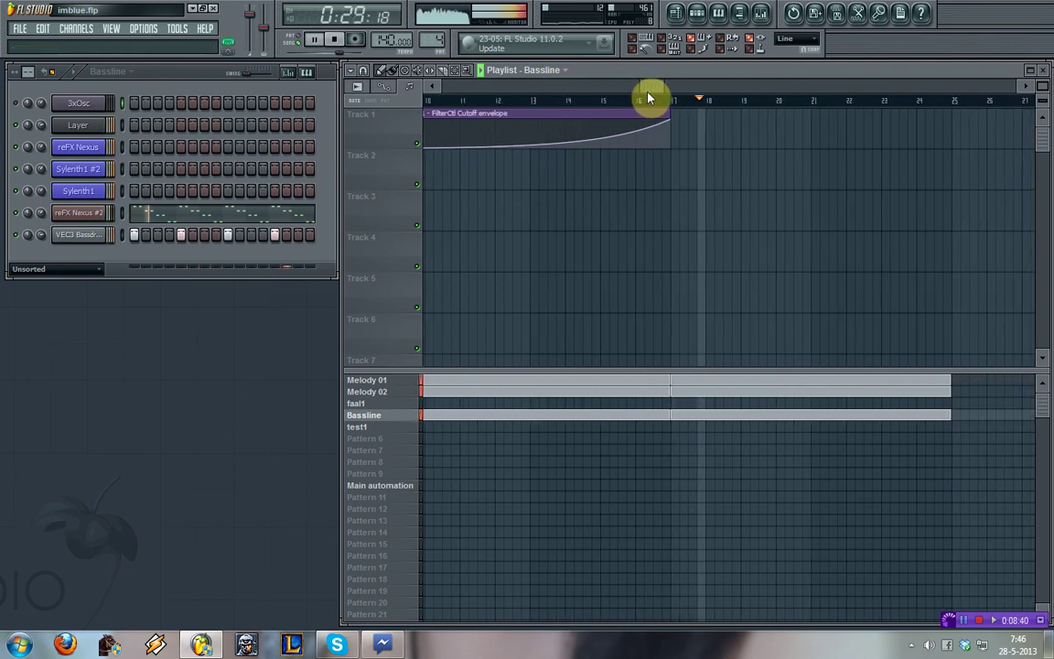
left_click(367, 380)
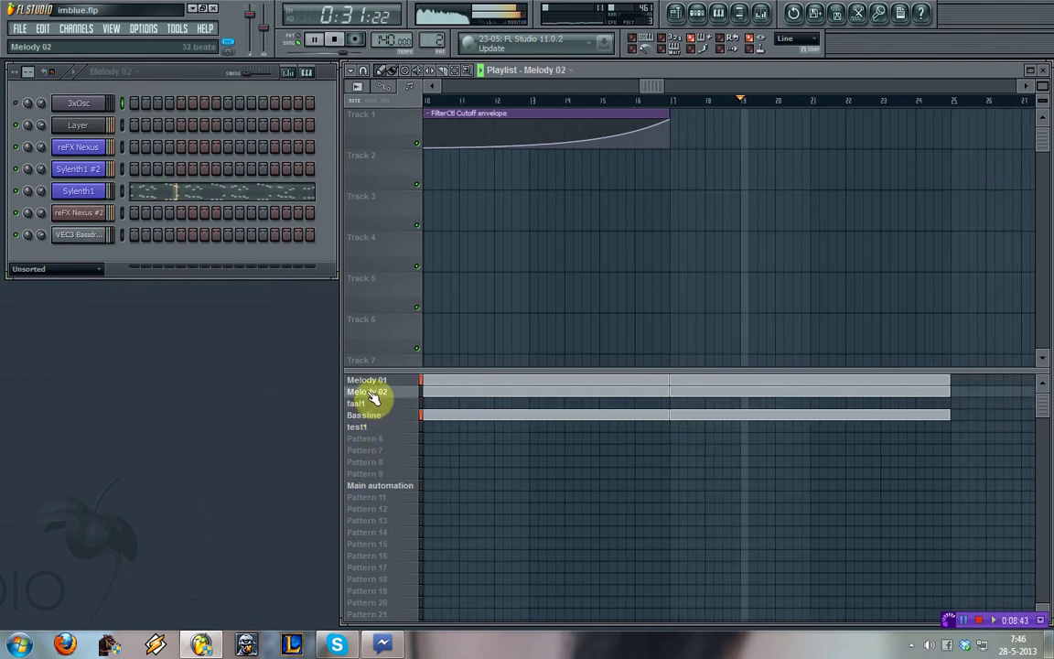
left_click(370, 413)
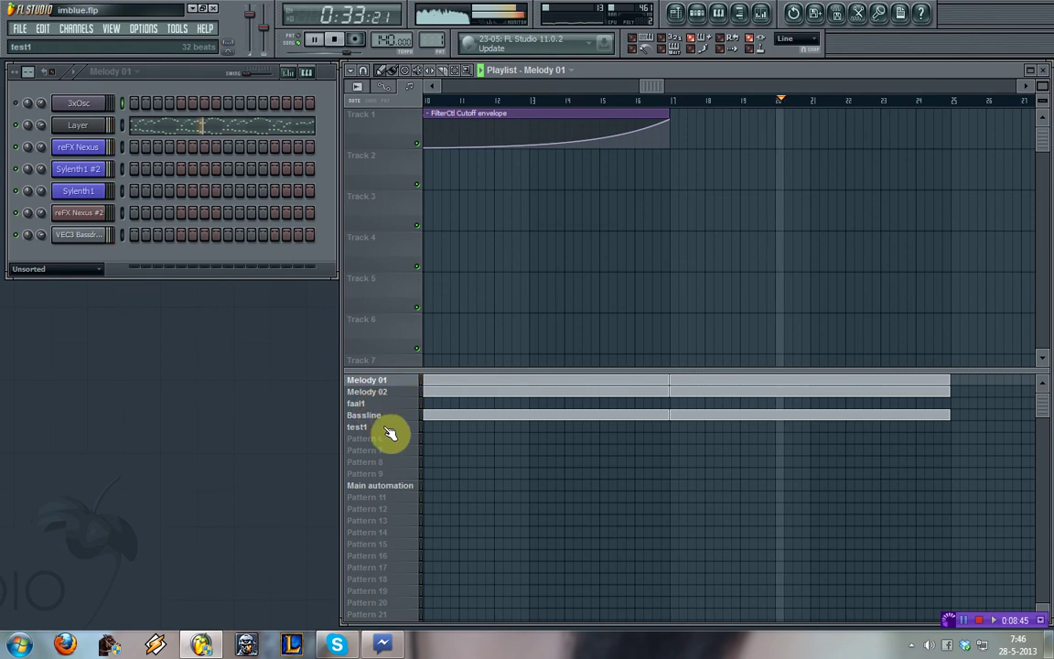
right_click(748, 420)
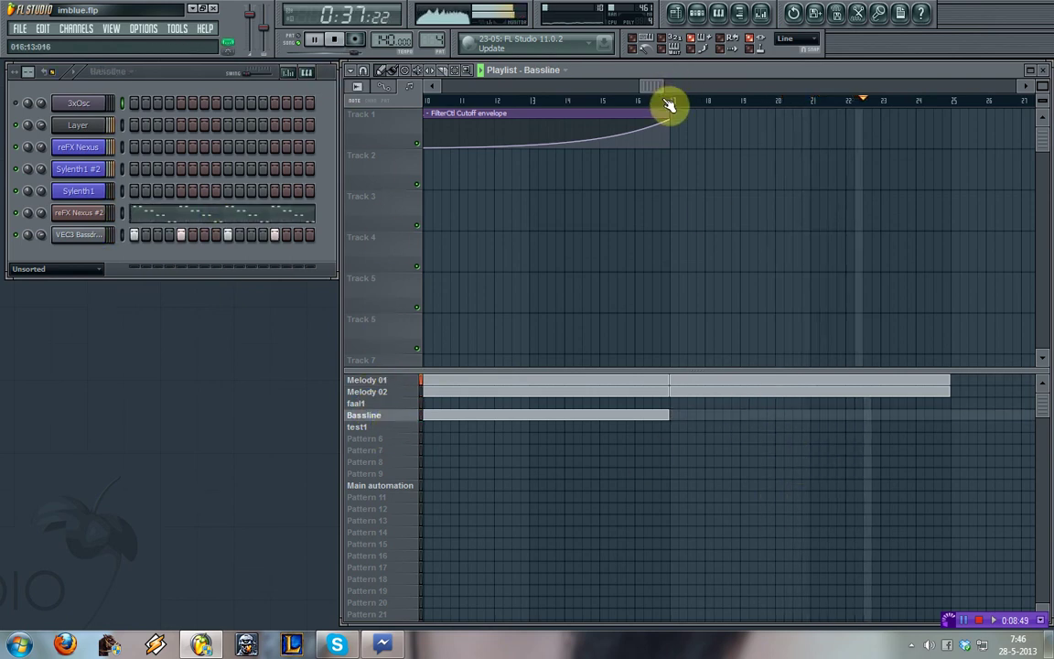
Play the Melody 01 pattern while examining the Layer notes in the piano roll, and briefly listen to Melody 02
left_click(400, 382)
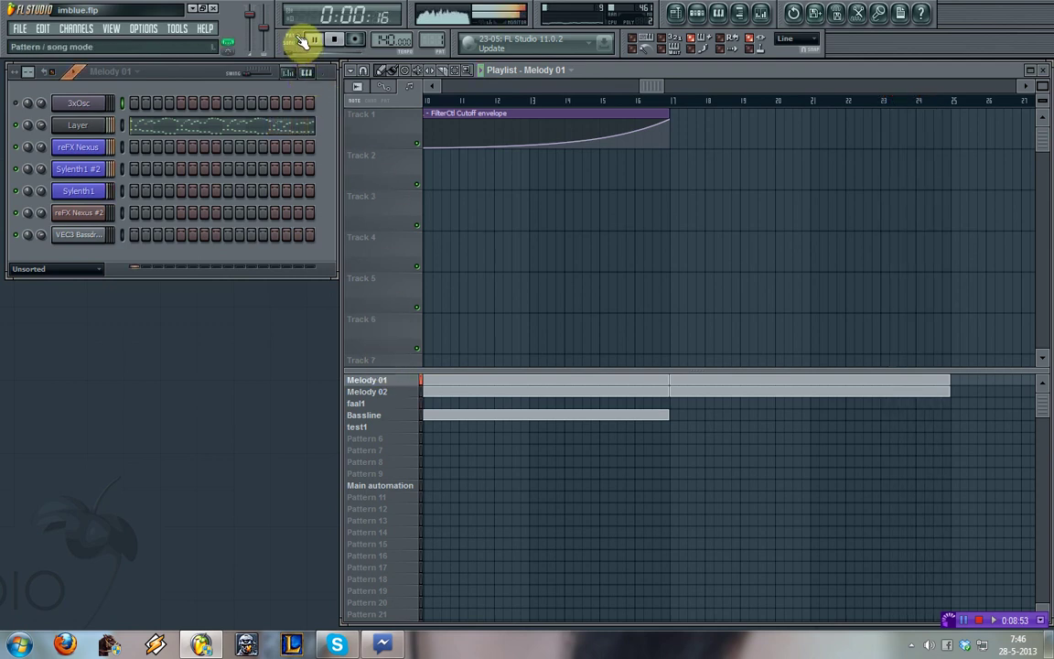
left_click(256, 125)
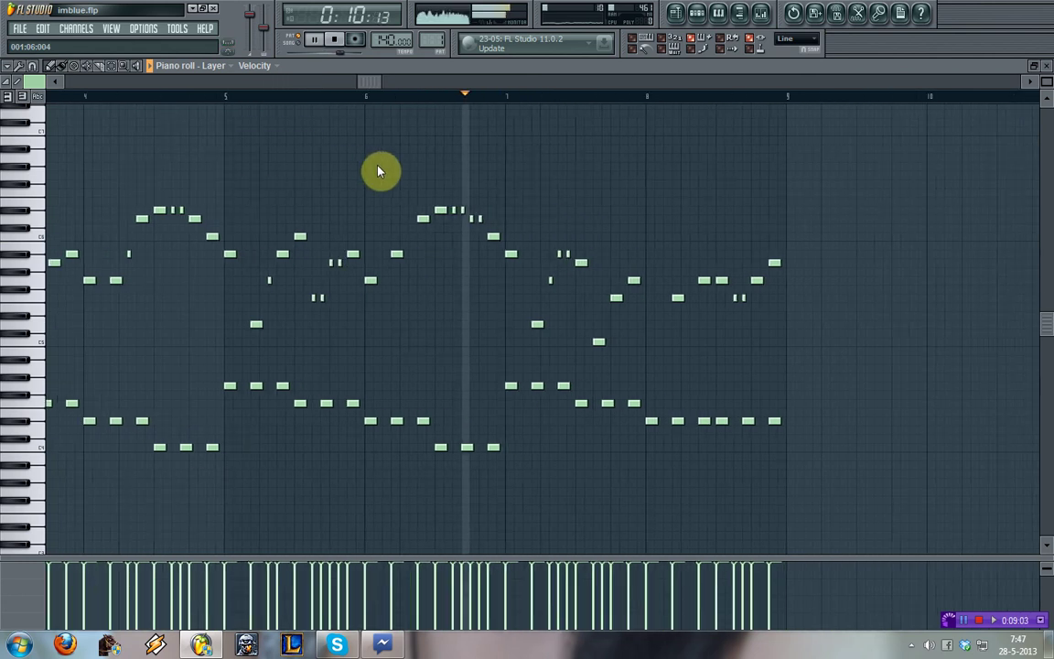
scroll(181, 202, "left", 5)
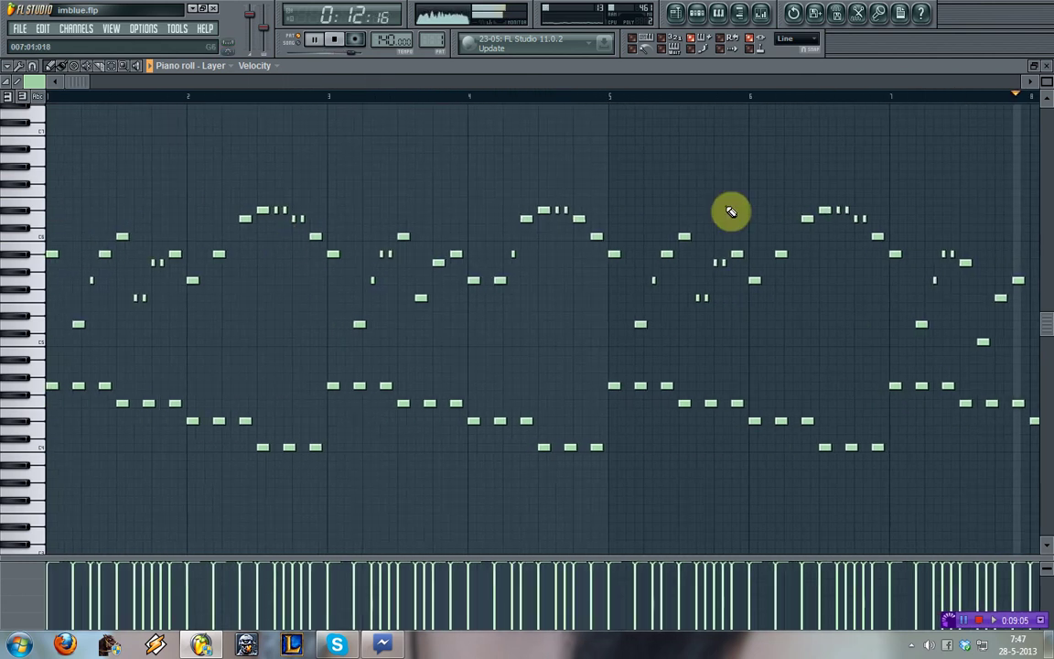
left_click(1041, 80)
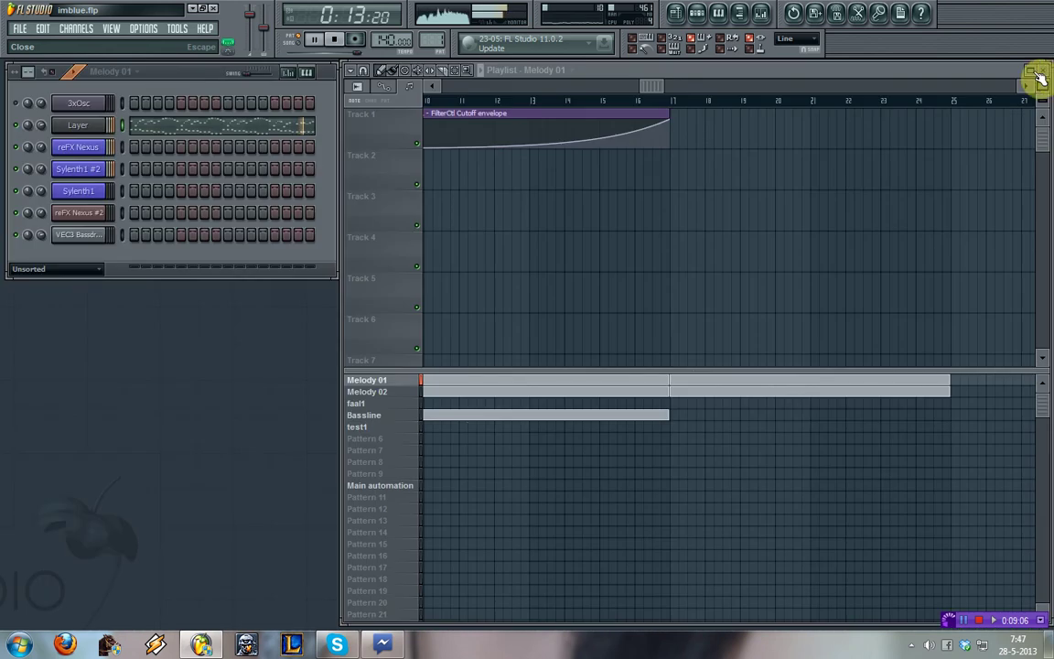
left_click(371, 392)
key("space")
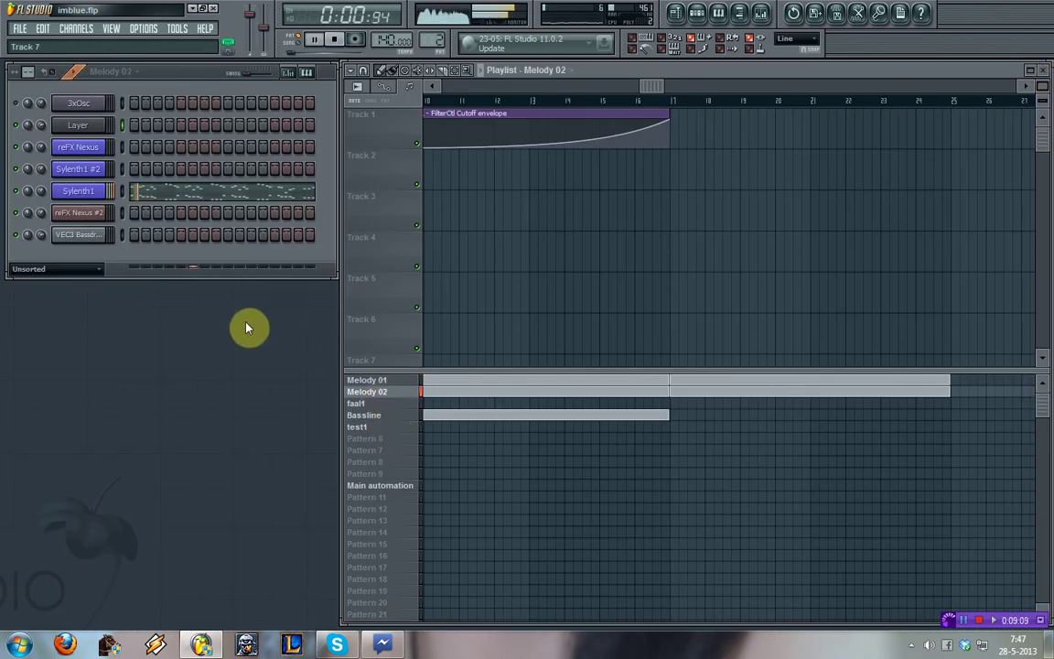
key("space")
Play the faal1 pattern and examine reFX Nexus's notes from start to end in the piano roll
left_click(401, 428)
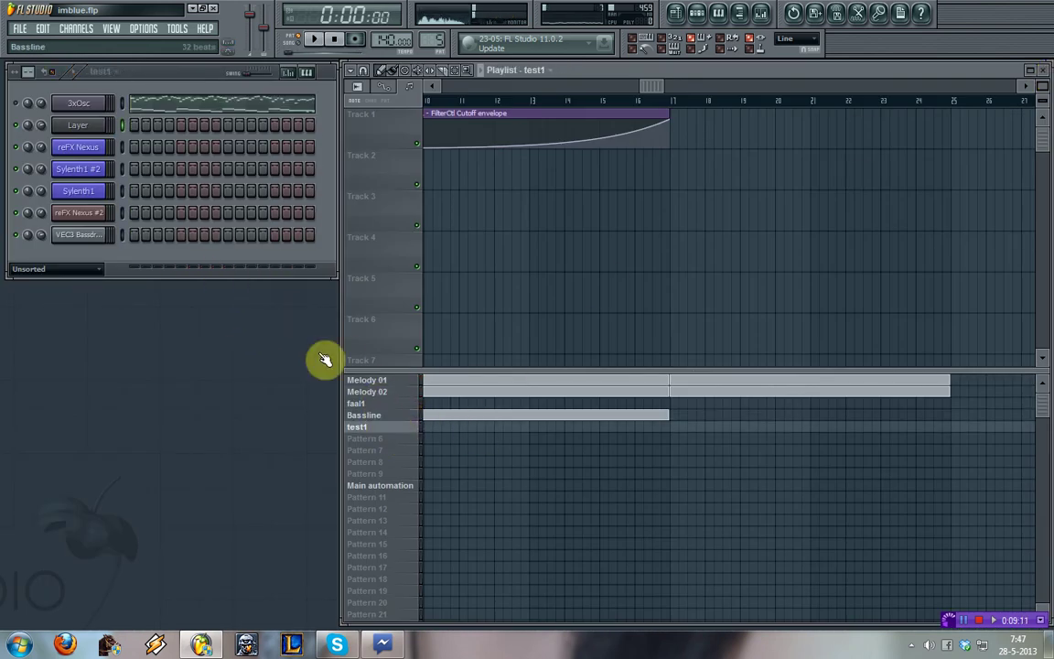
left_click(359, 404)
left_click(189, 148)
key("space")
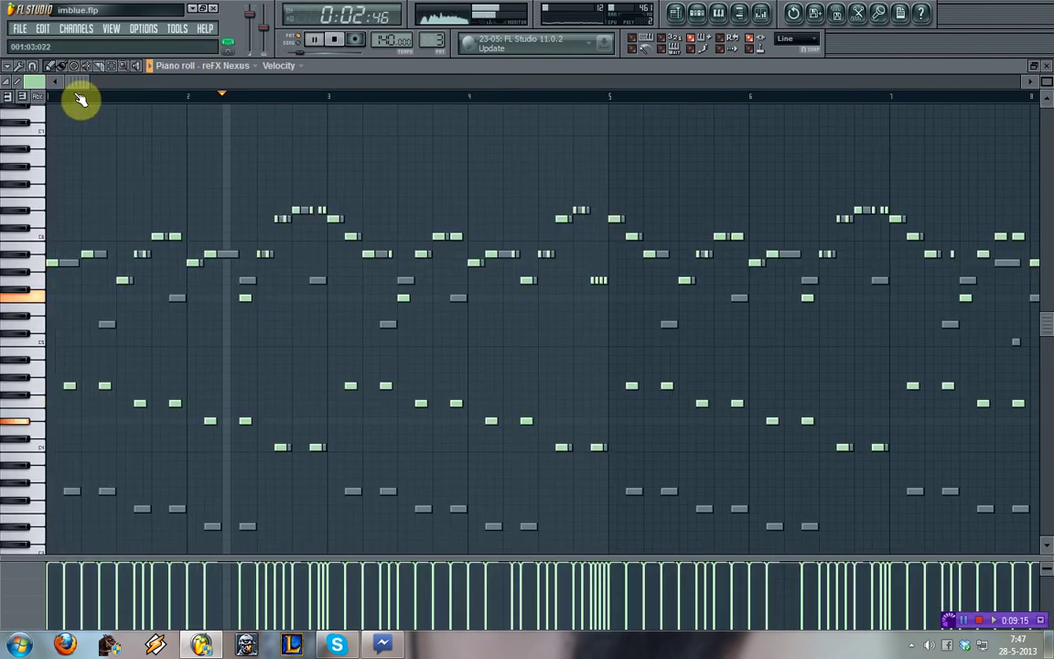
left_click_drag(80, 91, 136, 95)
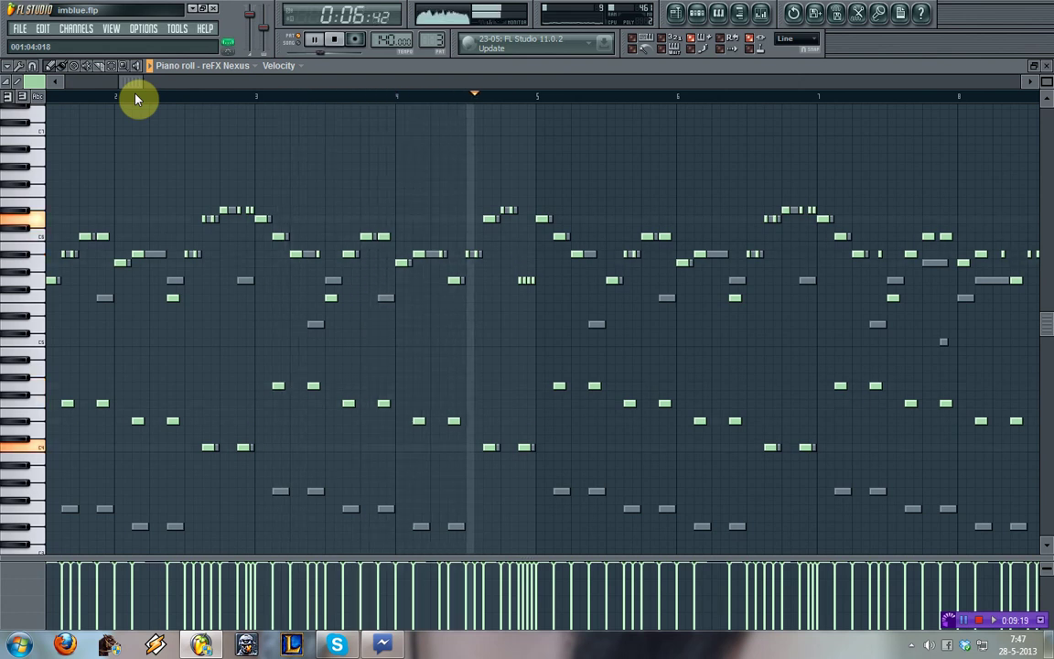
left_click_drag(139, 99, 391, 142)
scroll(12, 161, "down", 3)
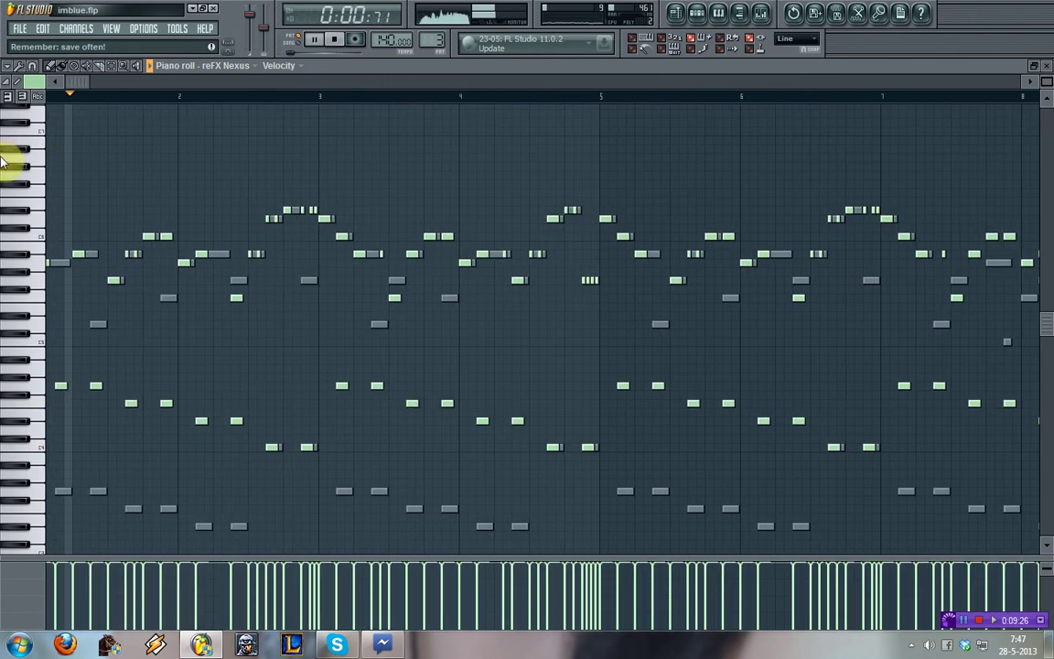
key("F7")
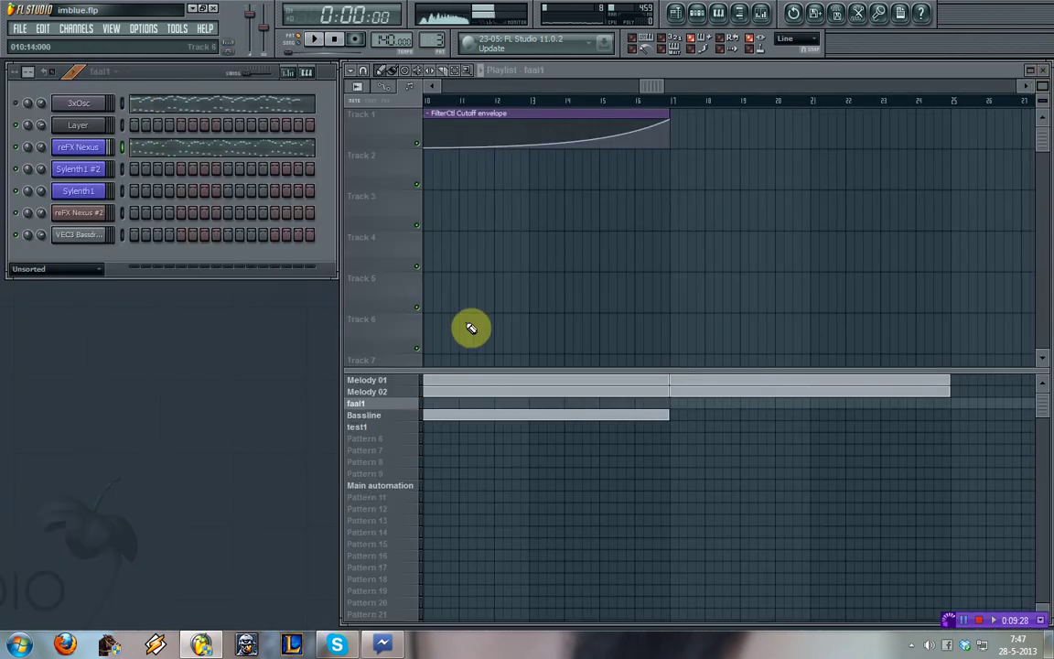
left_click(163, 146)
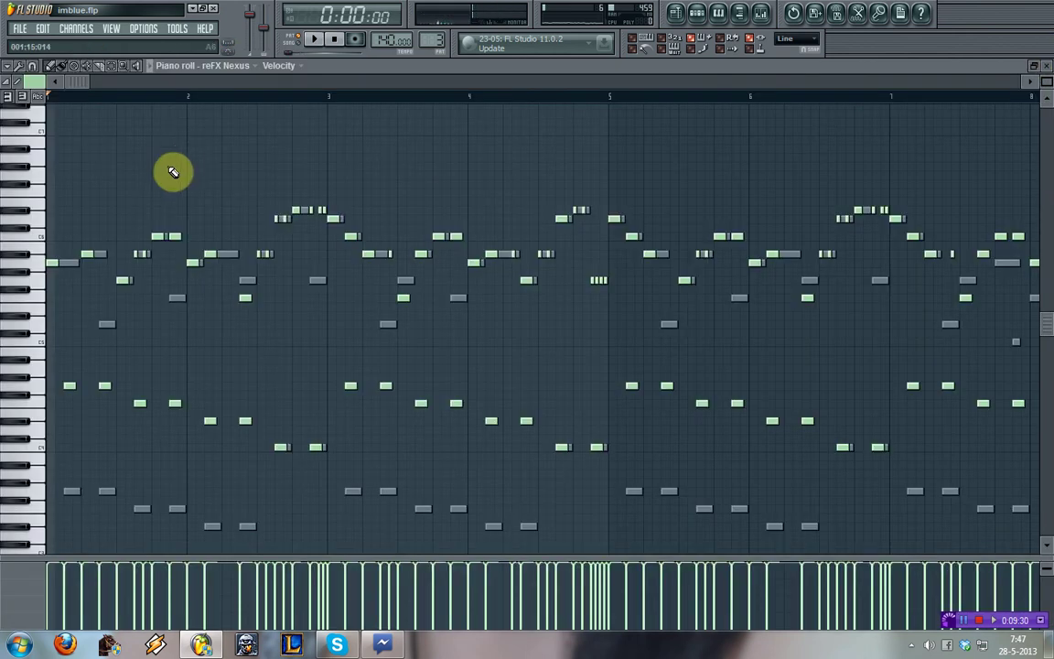
left_click_drag(92, 89, 35, 106)
left_click(1047, 65)
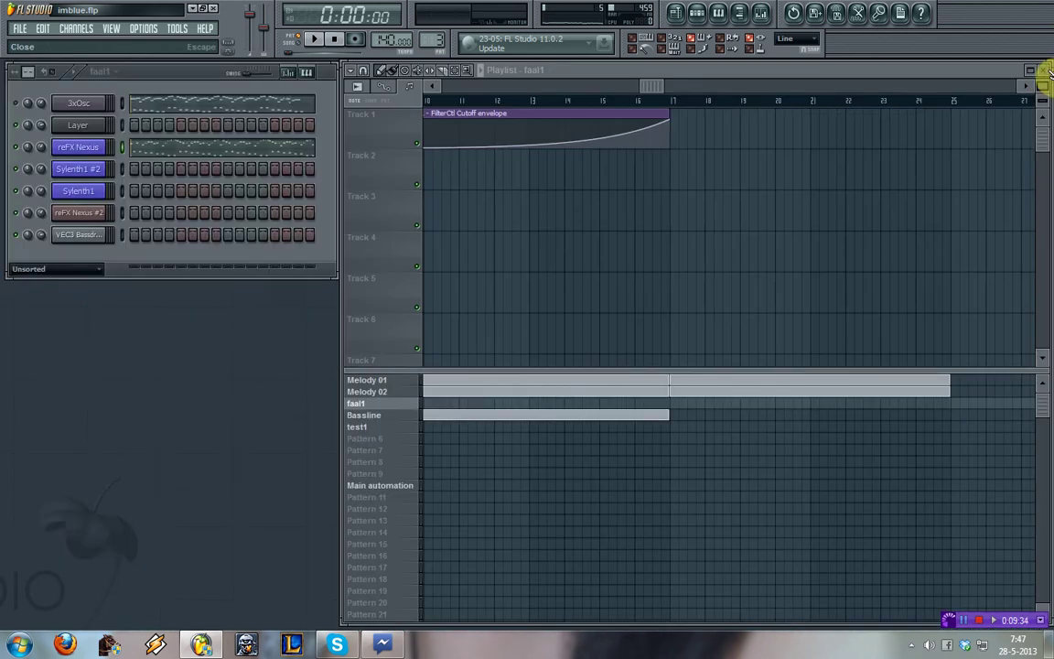